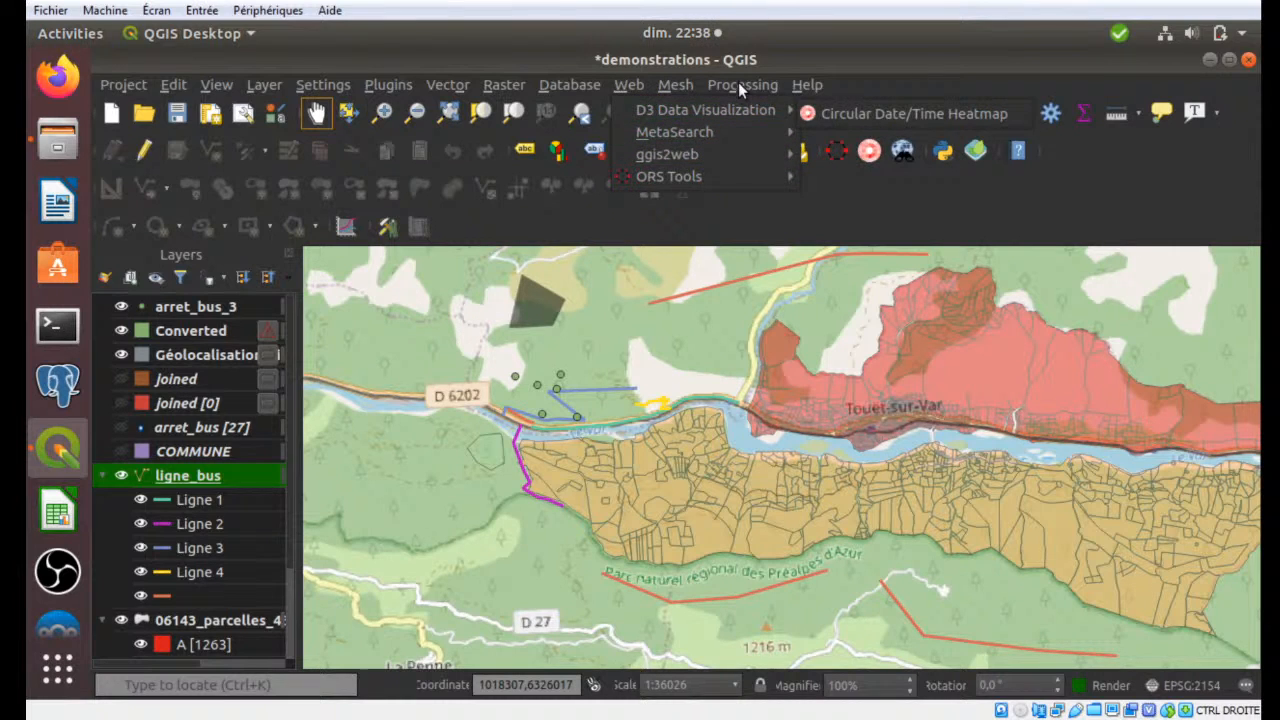
click(483, 55)
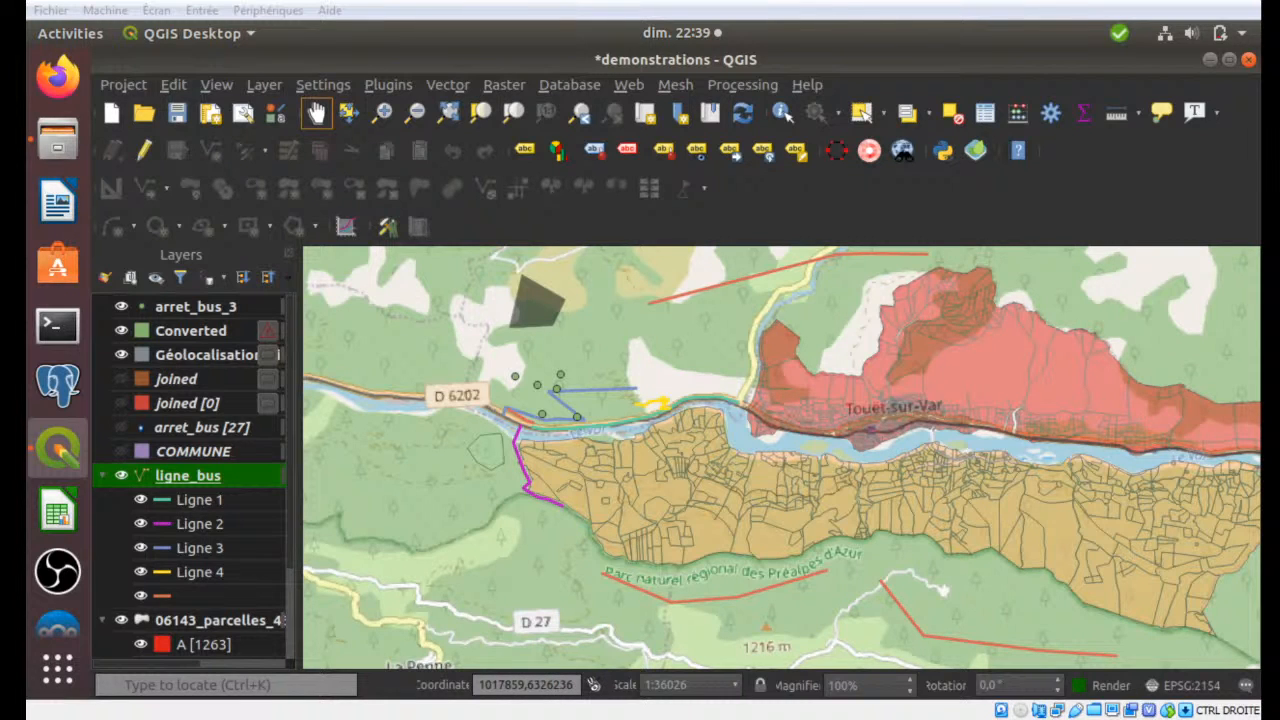
click(445, 84)
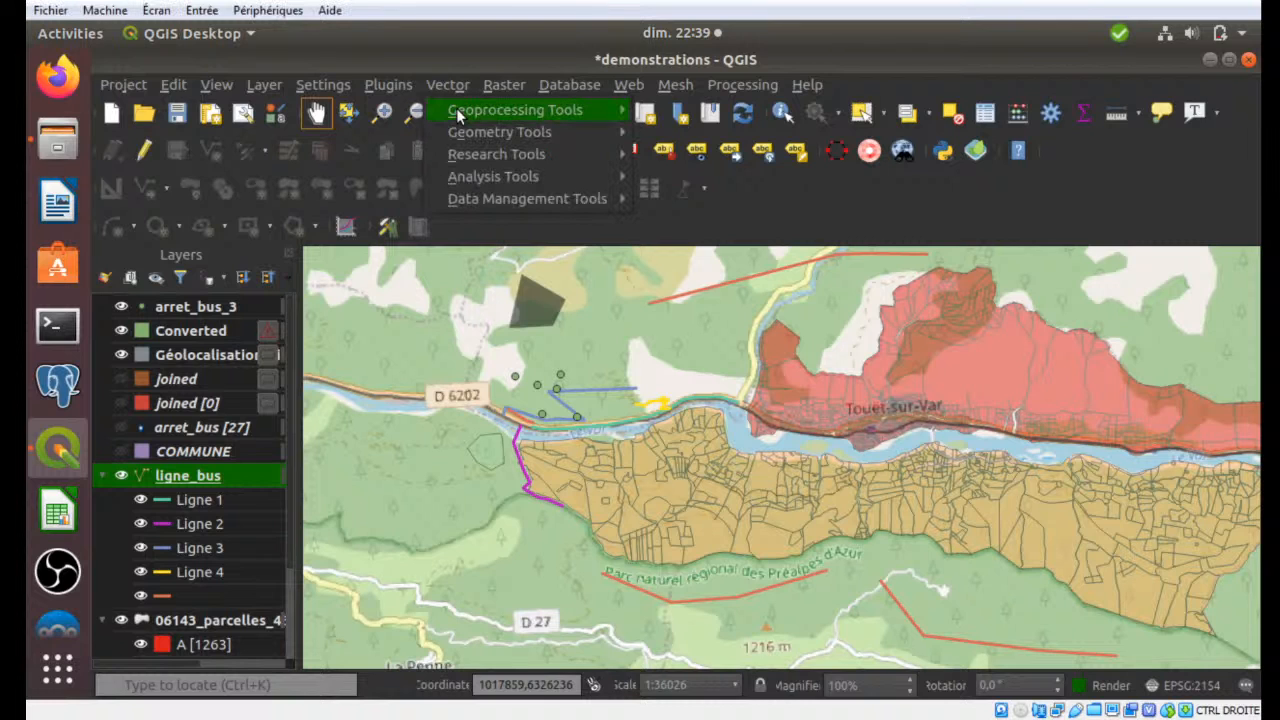
mouse_move(598, 114)
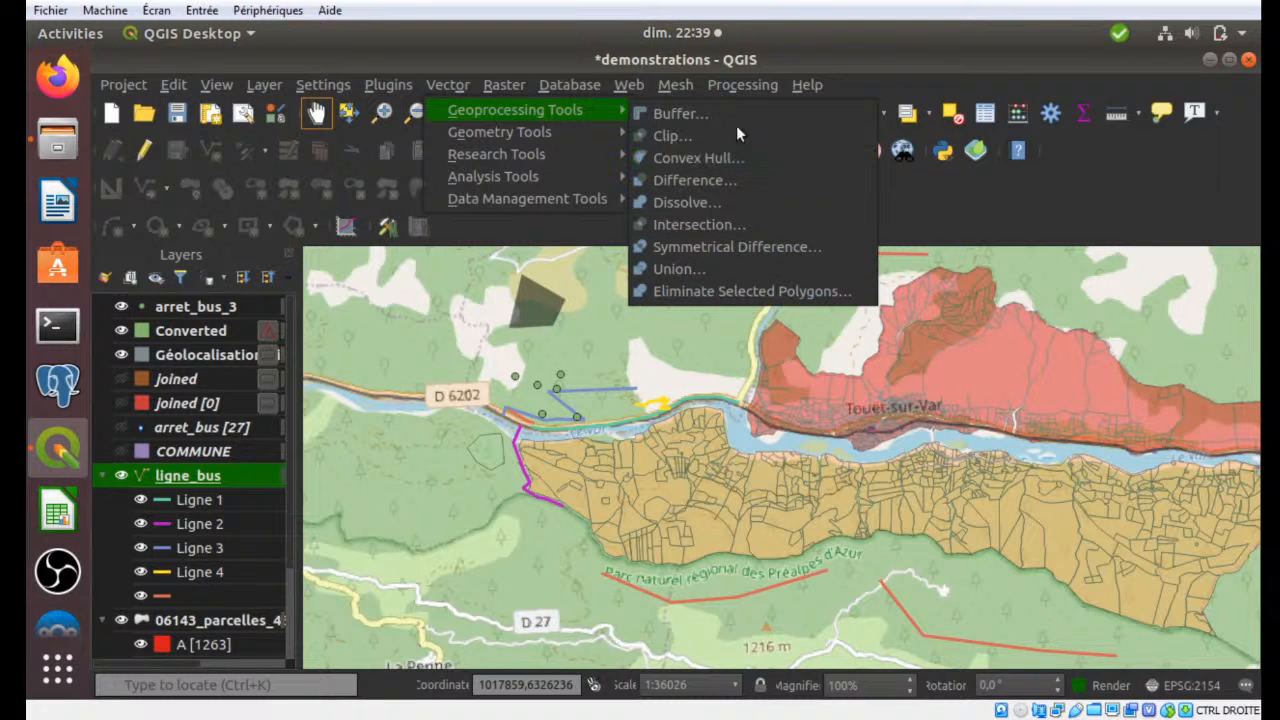
click(937, 232)
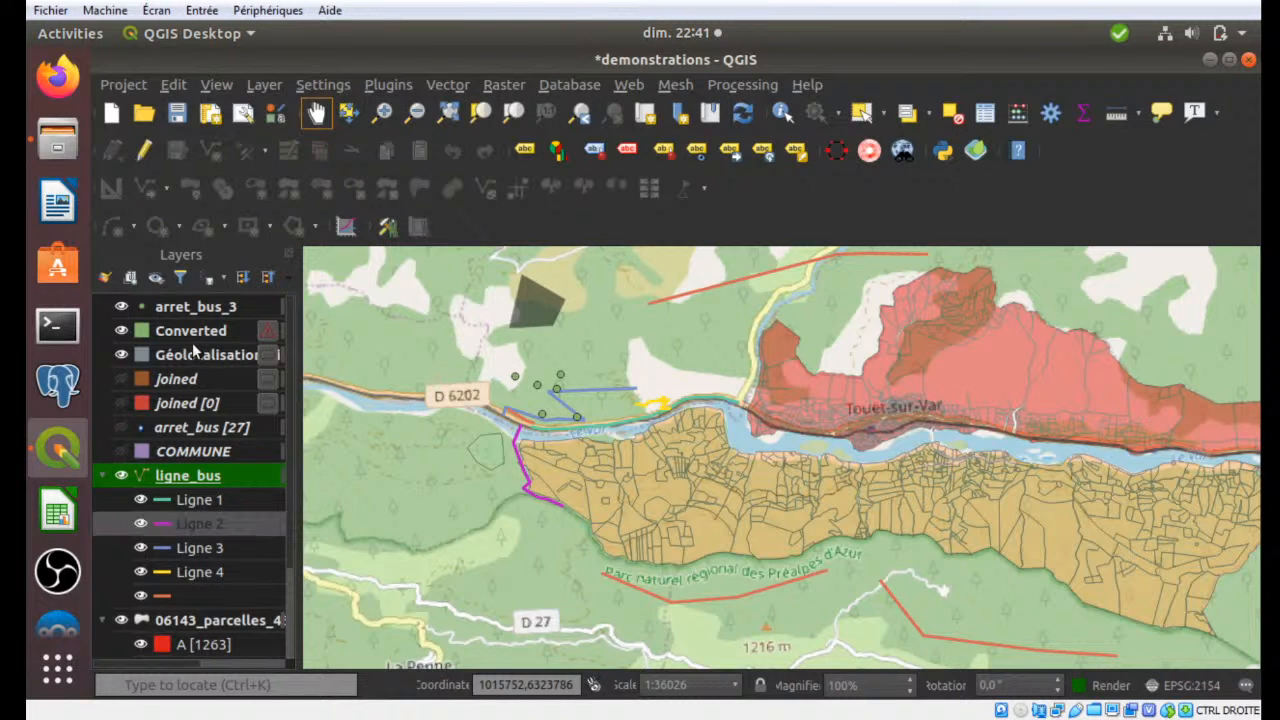
Step: Create a temporary 50-metre buffer around the ligne_bus layer with the result dissolved
click(436, 98)
click(210, 502)
click(448, 86)
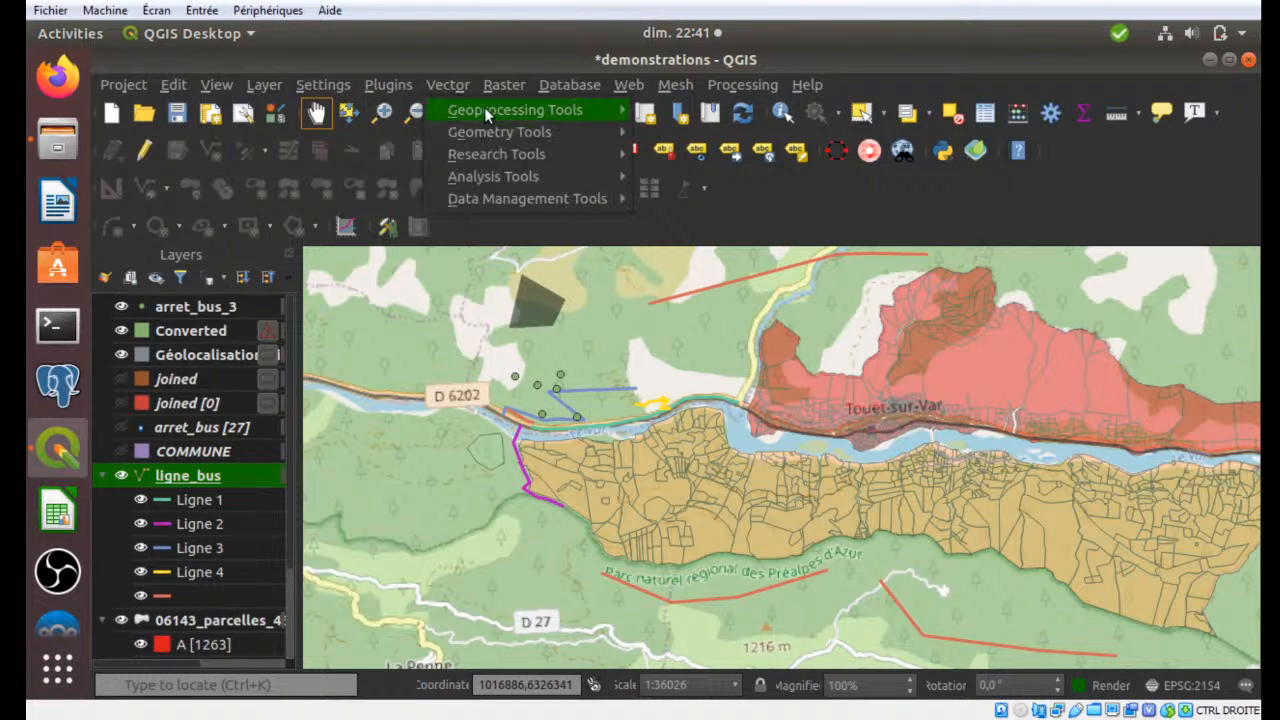
mouse_move(484, 107)
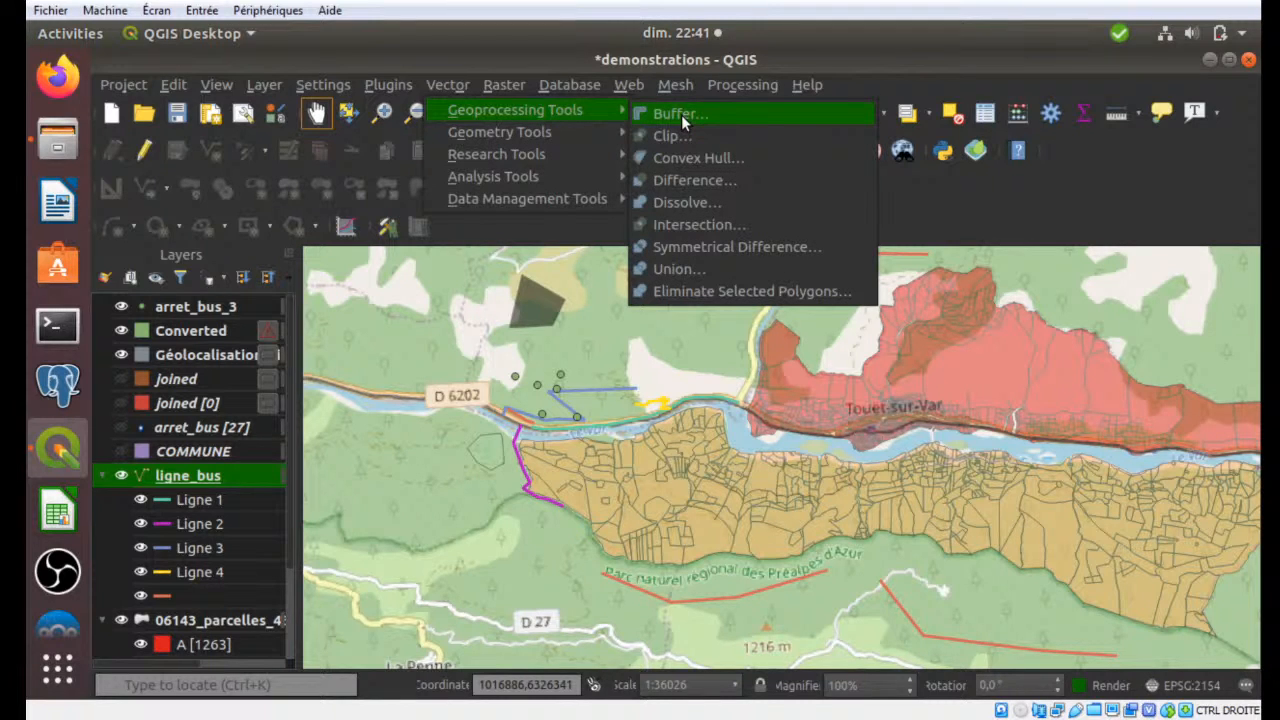
click(681, 115)
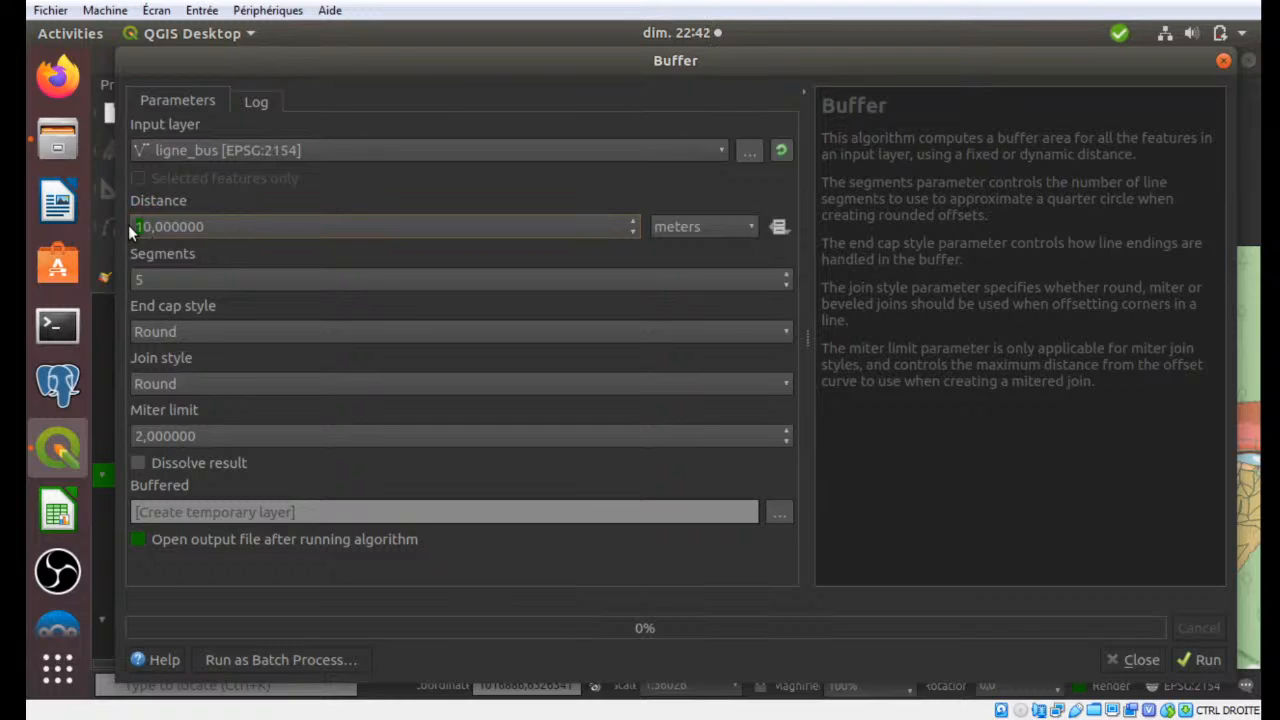
text(5)
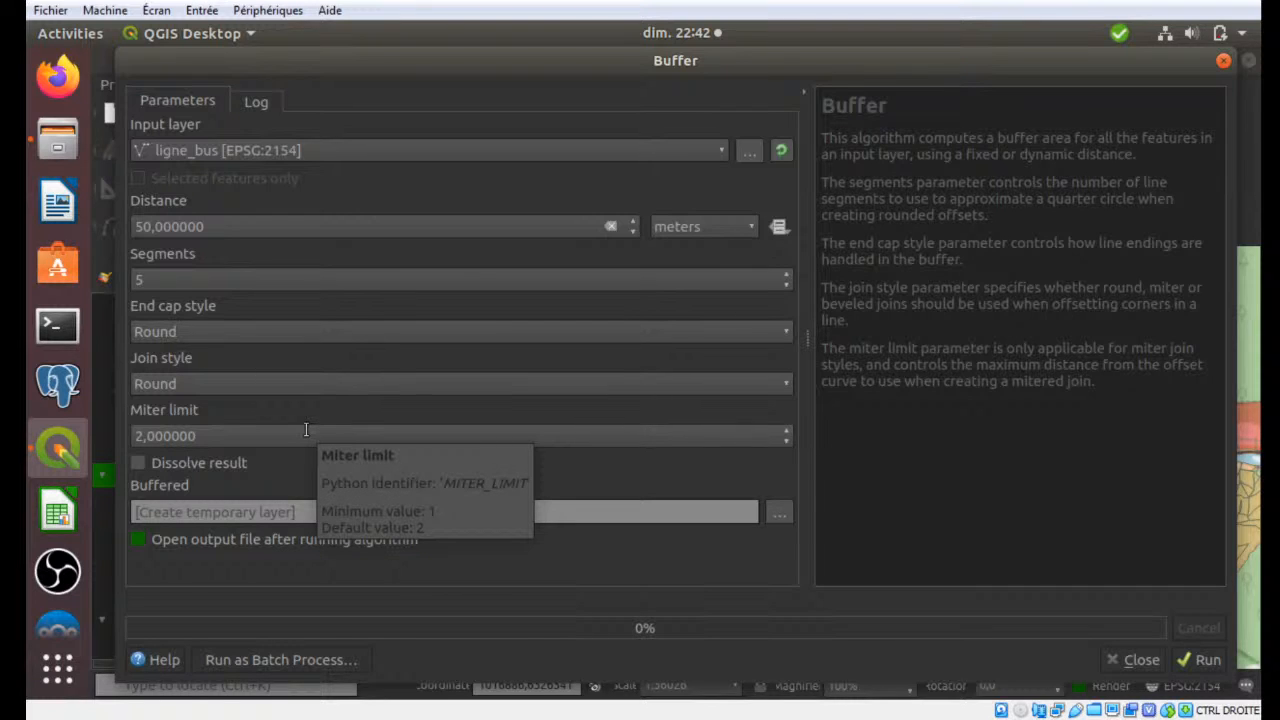
click(234, 464)
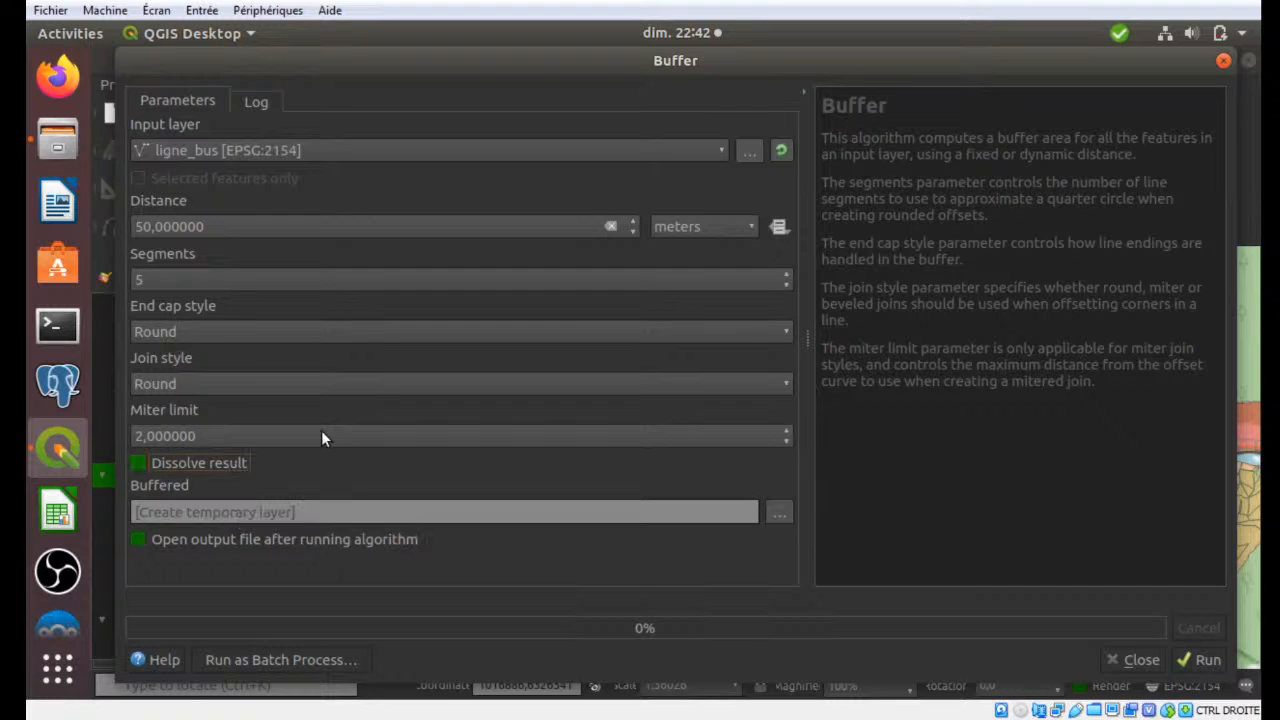
click(1196, 660)
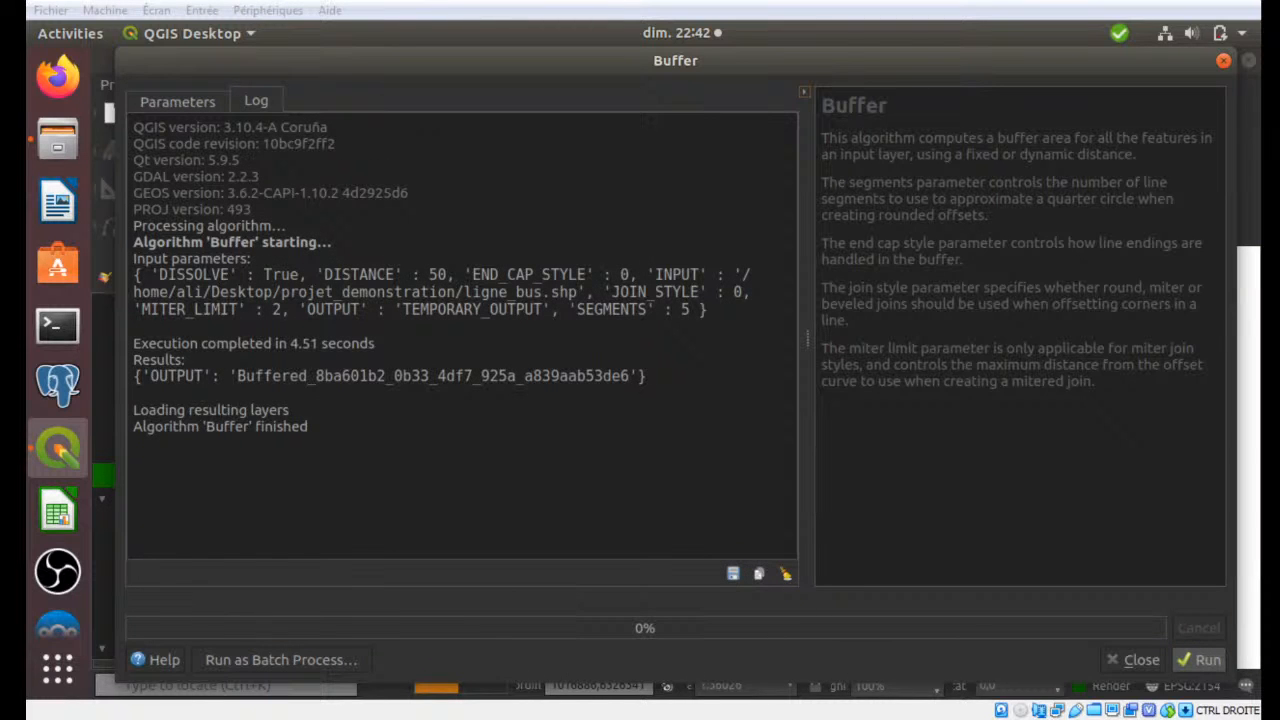
click(804, 92)
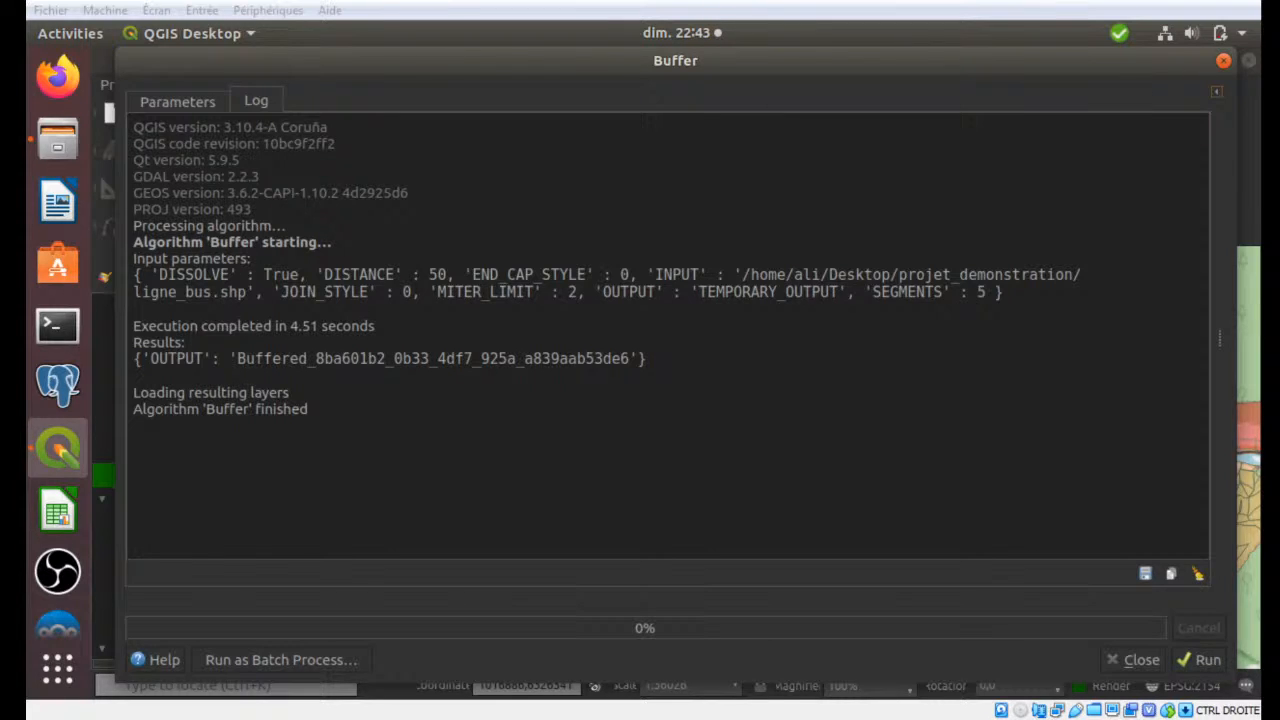
key(Escape)
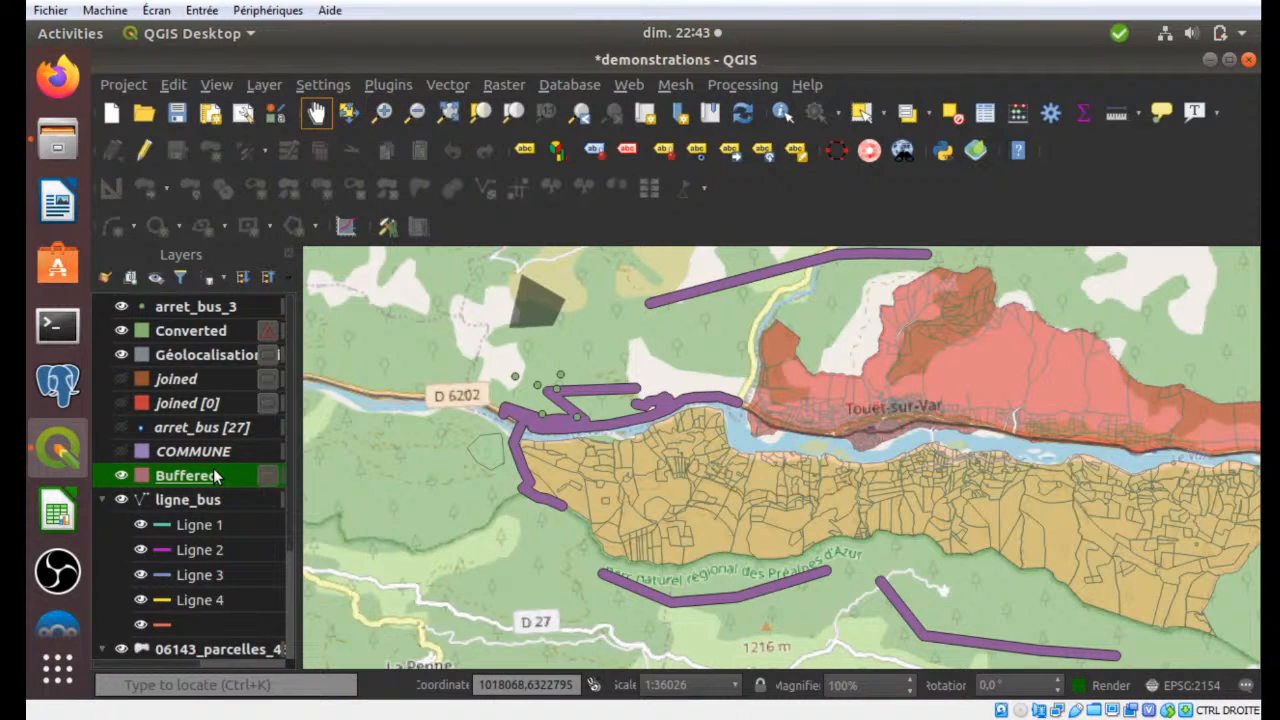
Step: Place the buffer layer directly below ligne_bus and measure the distance from the Ligne 1 line to its buffer edge
drag(214, 477, 209, 470)
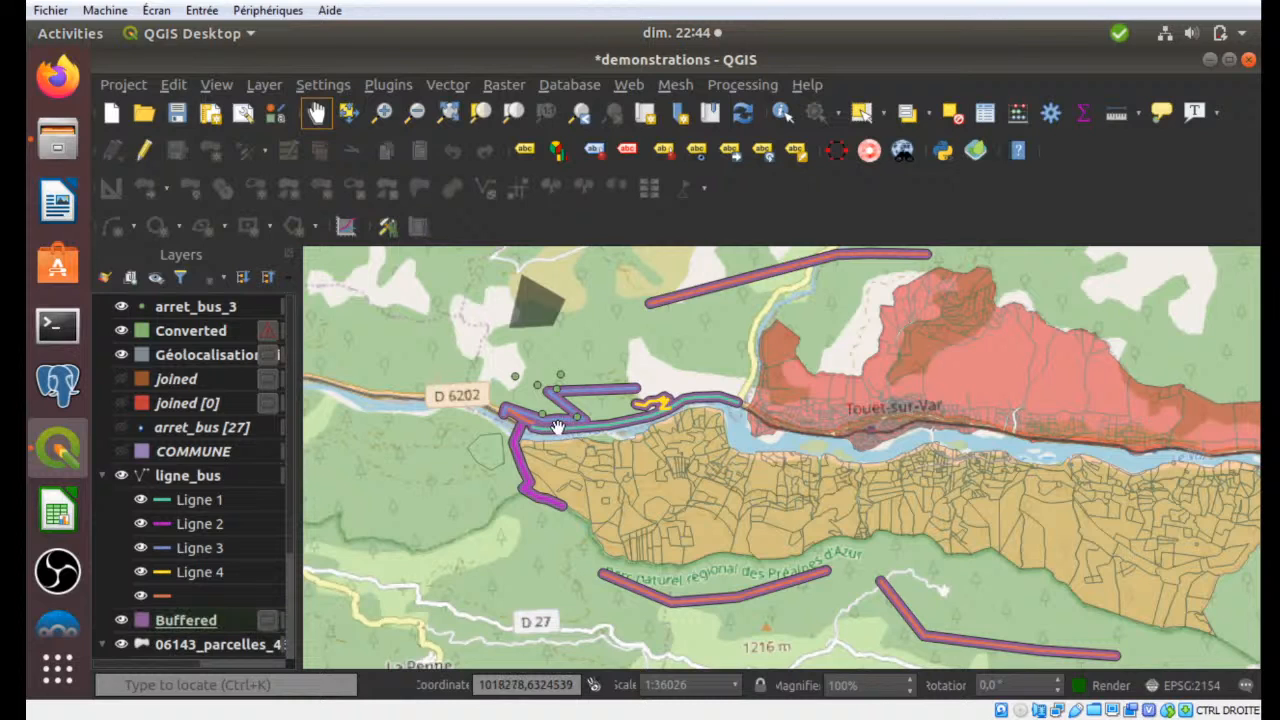
scroll(557, 427, up, 2)
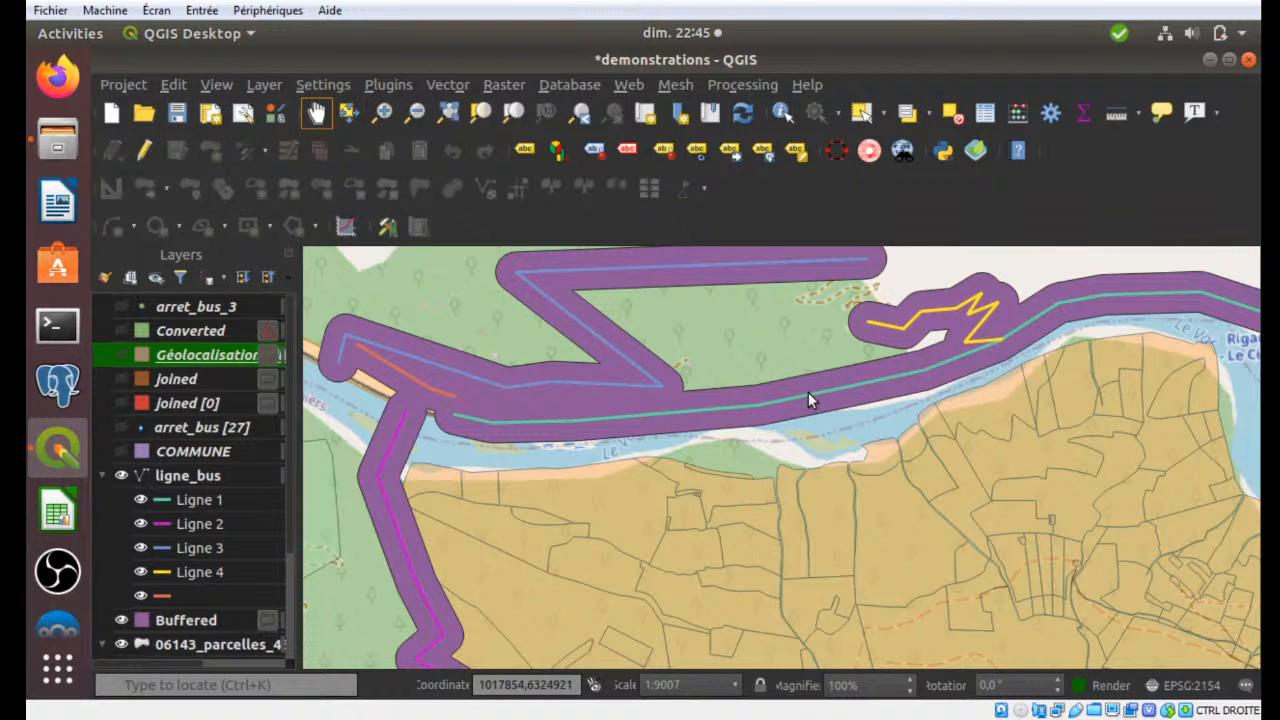
key(ctrl+shift+m)
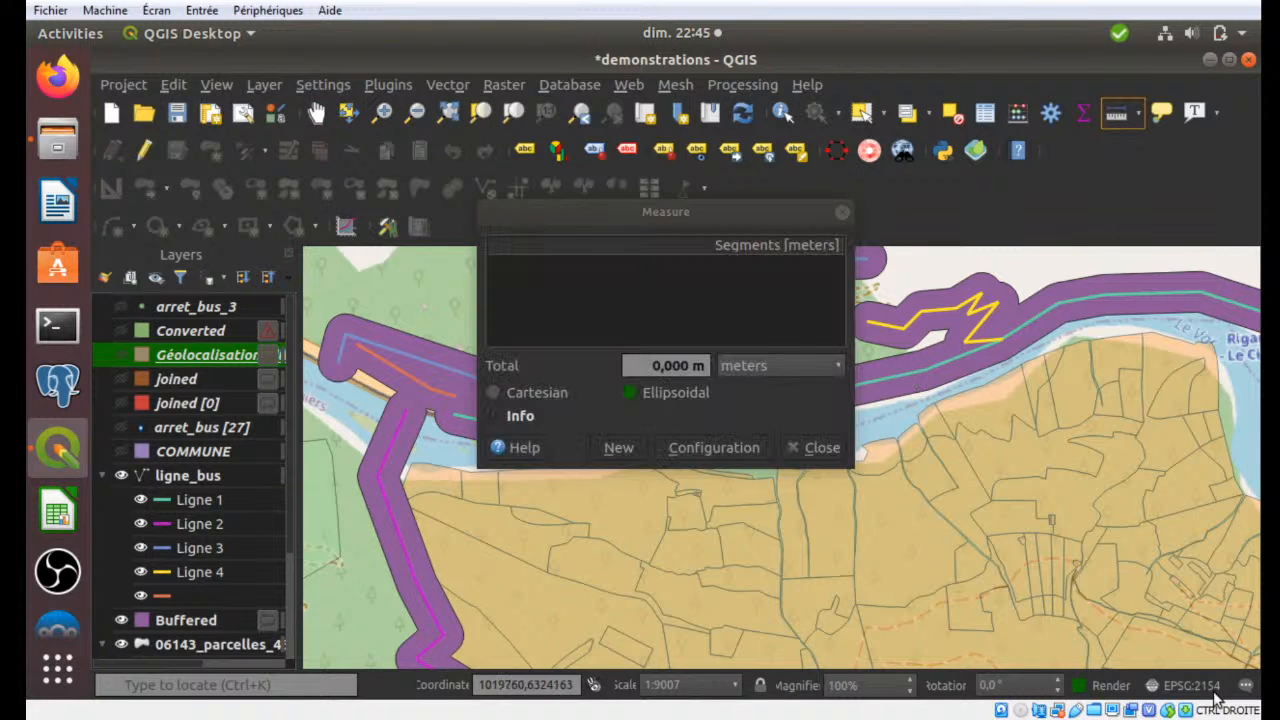
click(1081, 282)
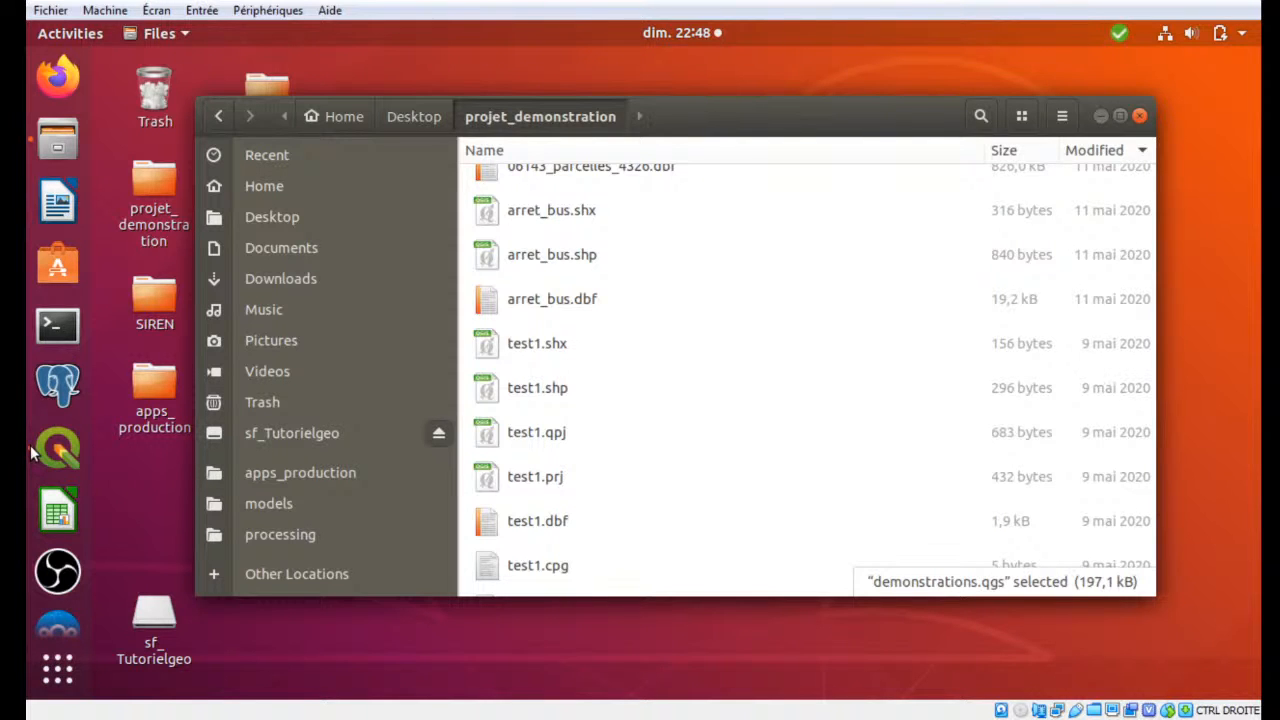
Step: Compare the attribute tables of ligne_bus and the dissolved buffer, and clear the buffer feature selection
click(40, 452)
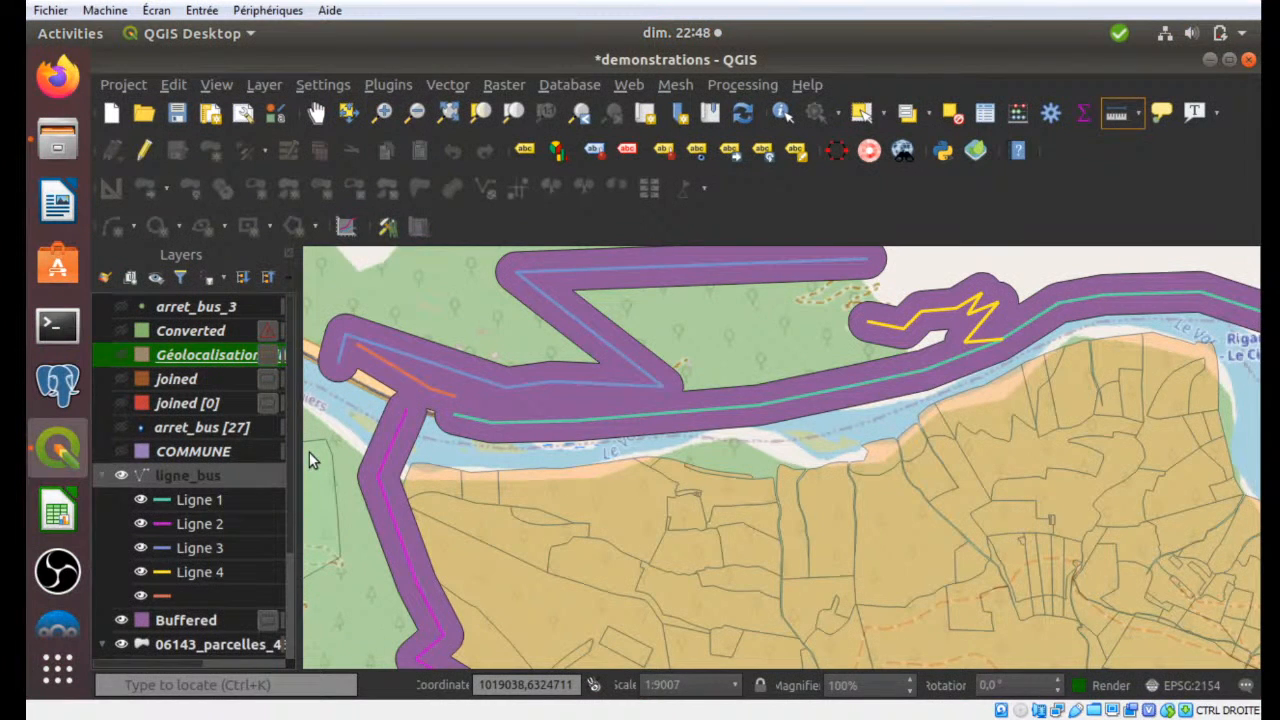
click(188, 476)
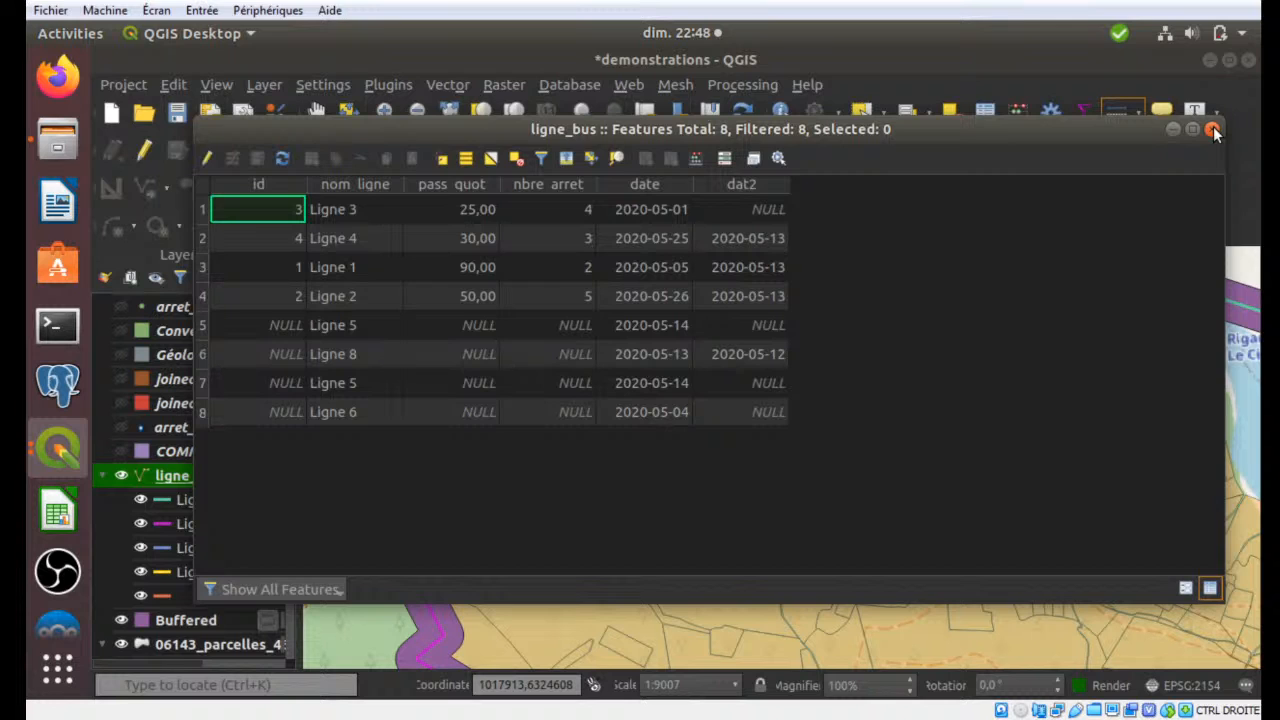
click(1213, 131)
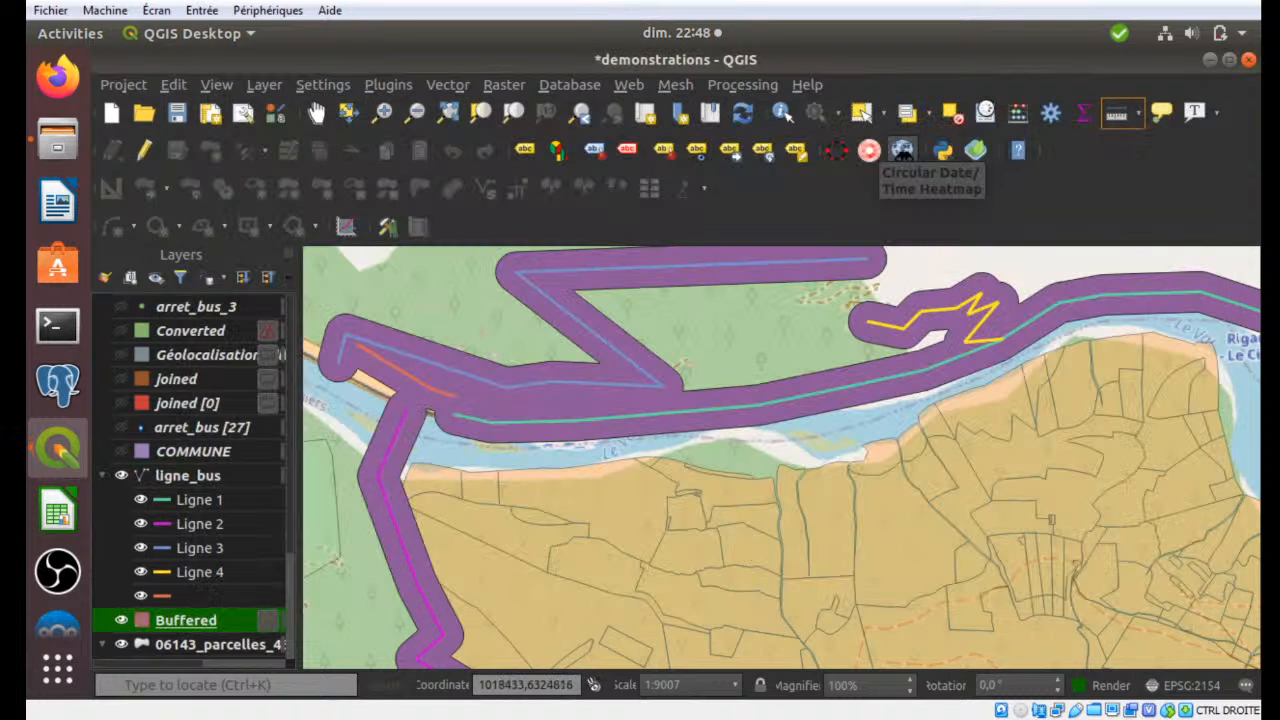
click(985, 111)
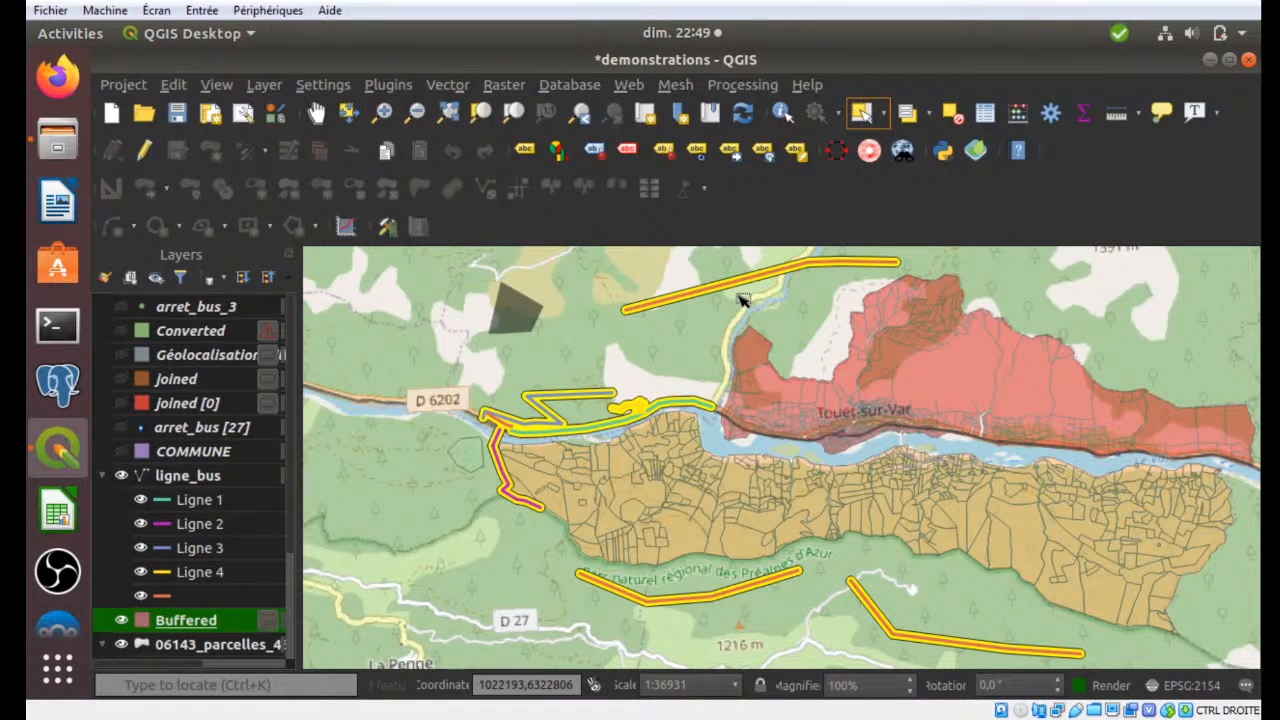
click(953, 116)
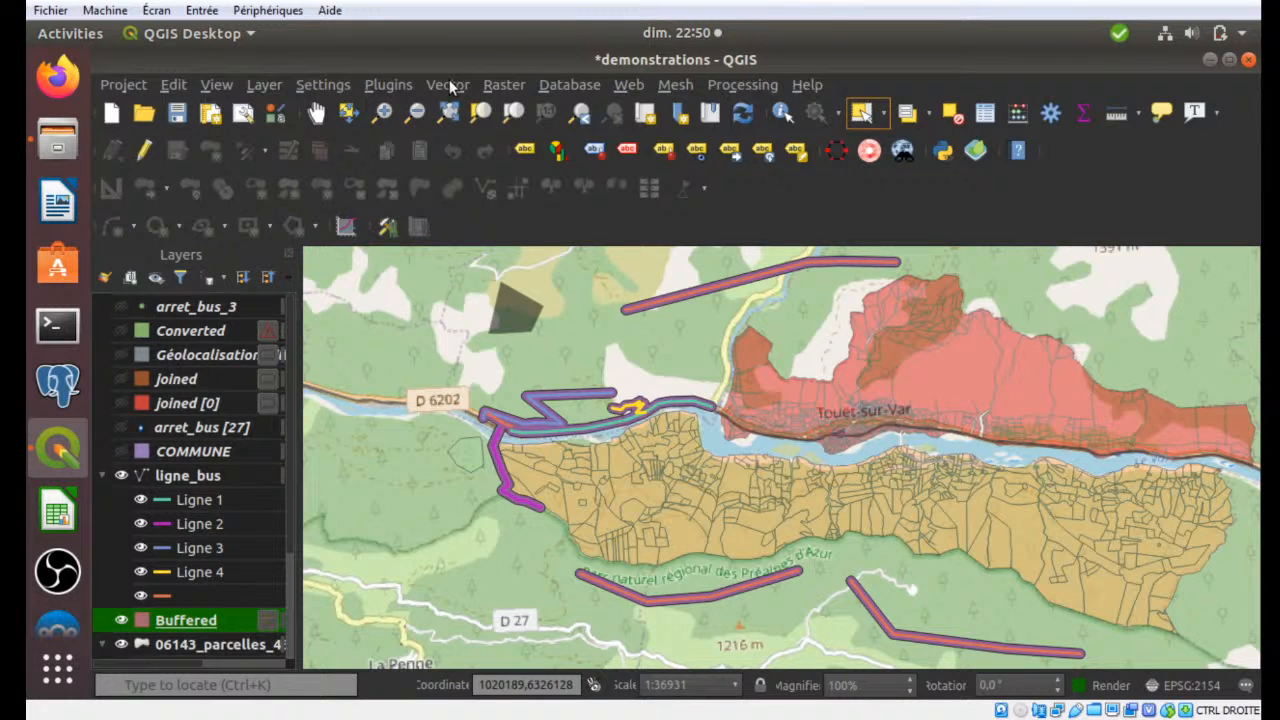
Step: Create a second temporary 50-metre buffer around ligne_bus without dissolving the result
click(281, 275)
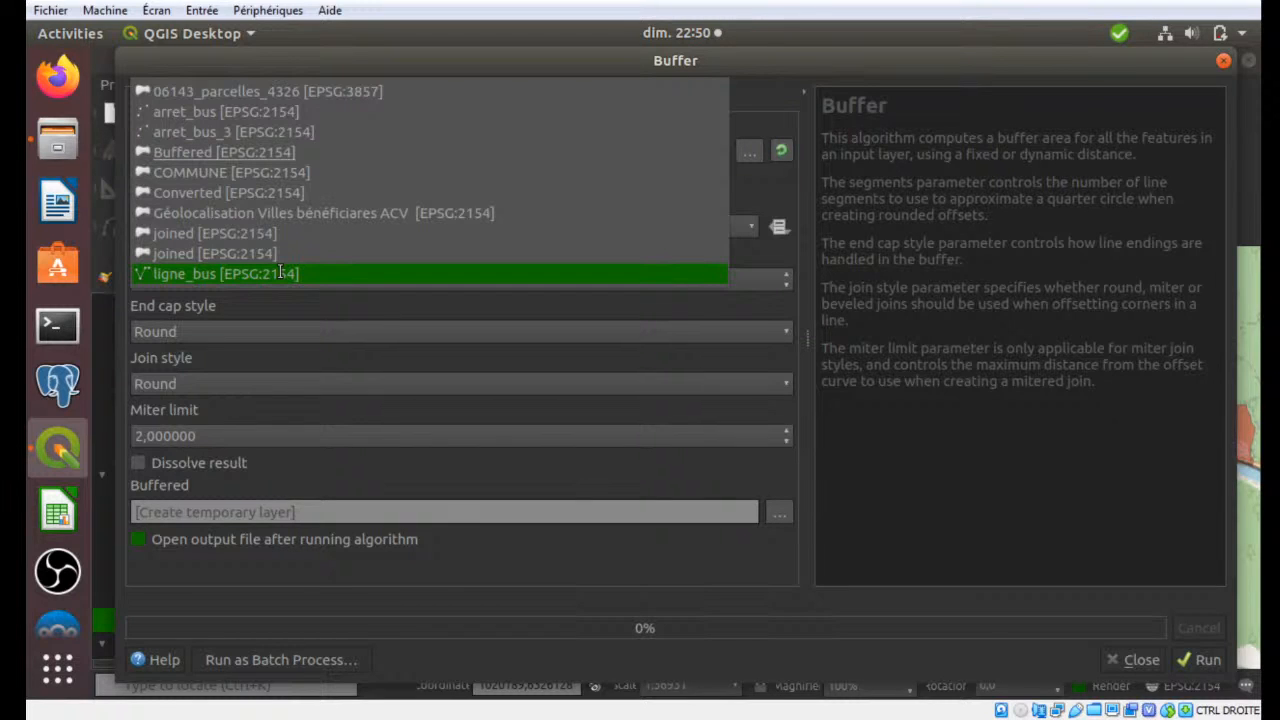
click(281, 273)
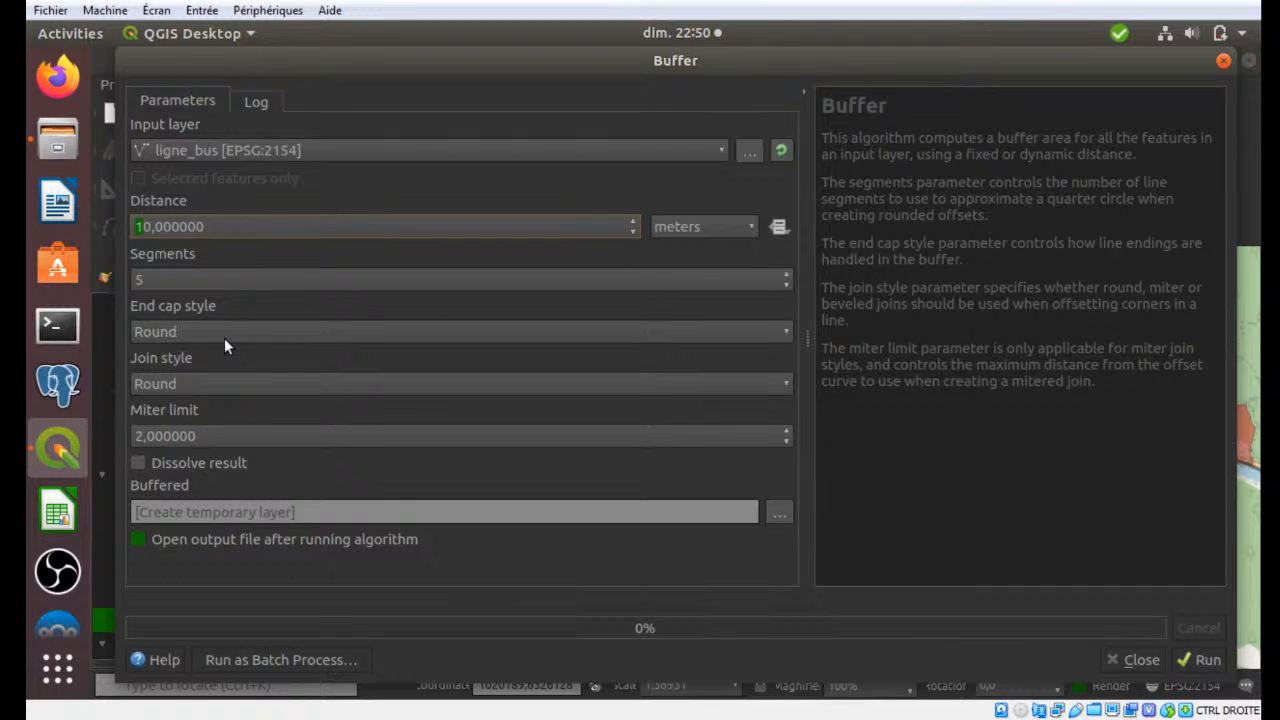
text(5)
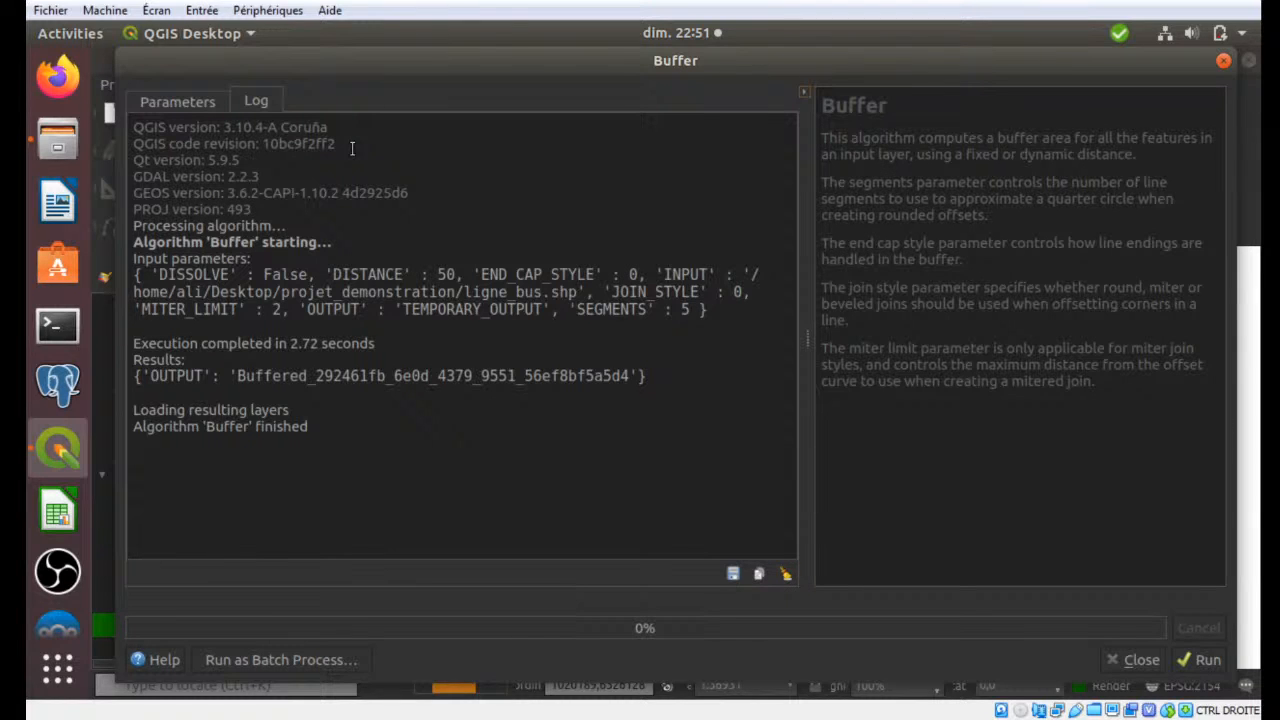
click(1141, 660)
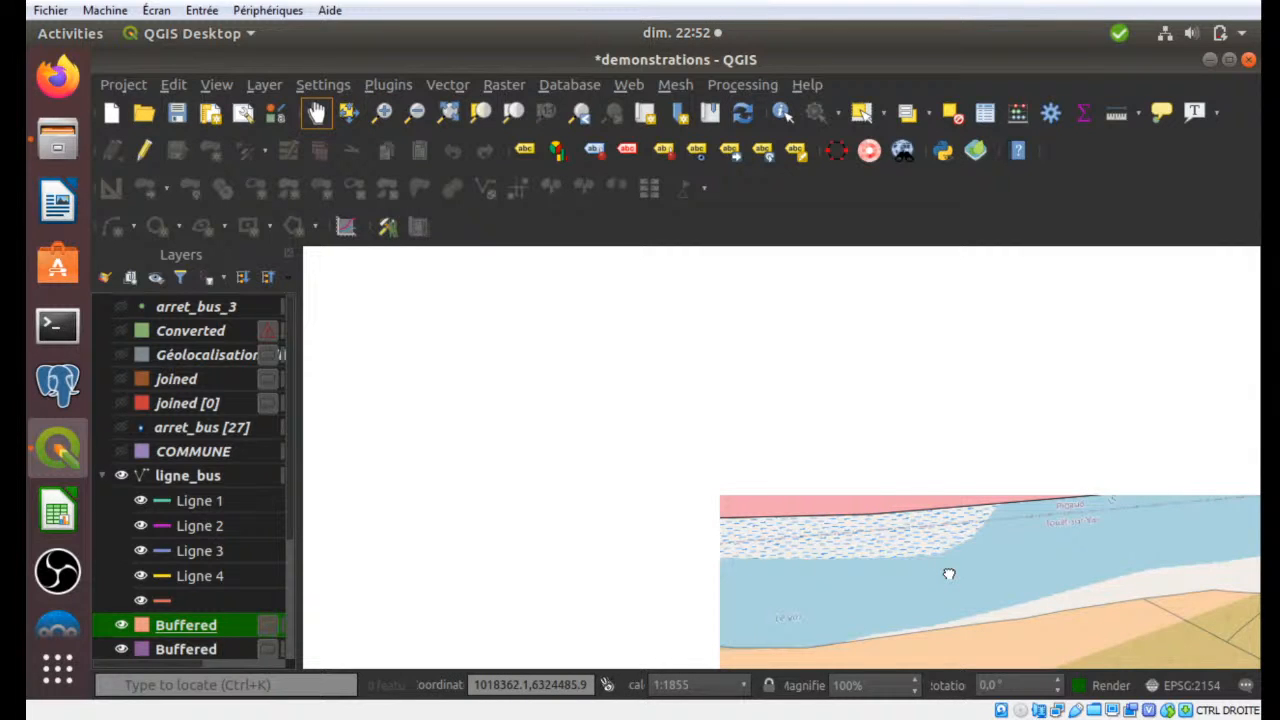
Step: Compare the undissolved and dissolved buffers on the map by toggling the newer layer's visibility, and inspect its attribute table
drag(949, 574, 949, 573)
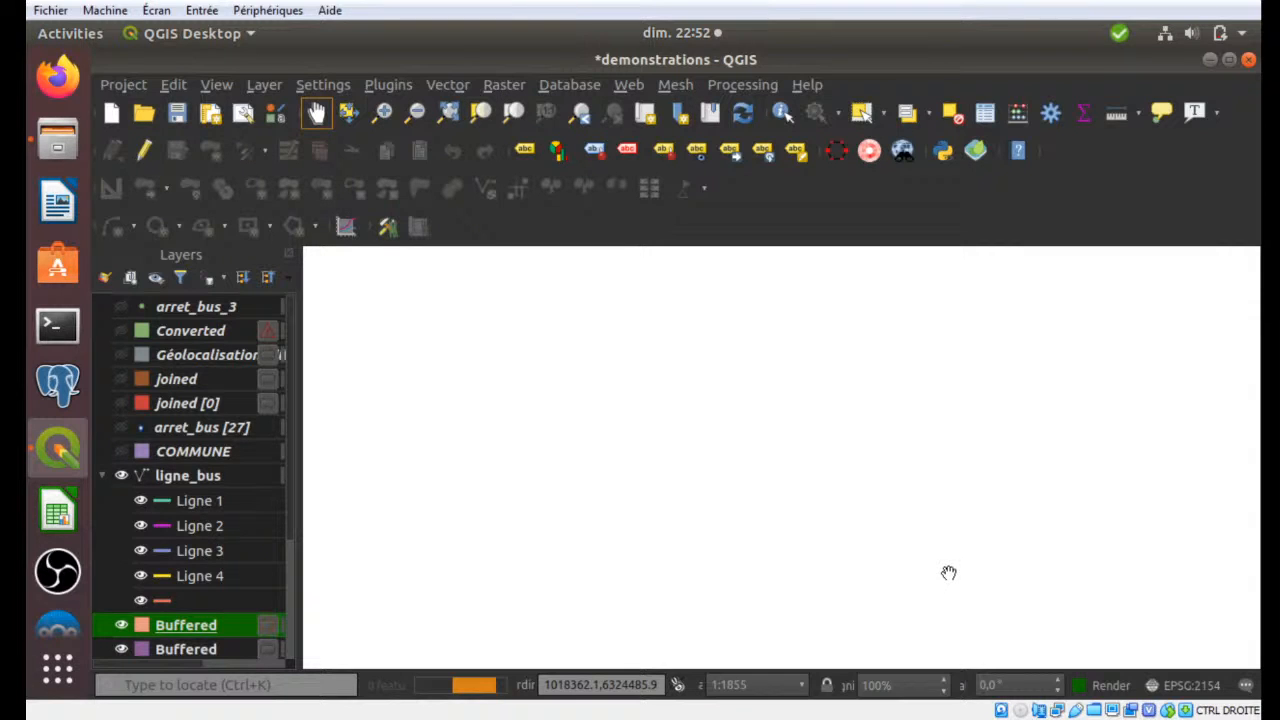
click(415, 112)
click(509, 314)
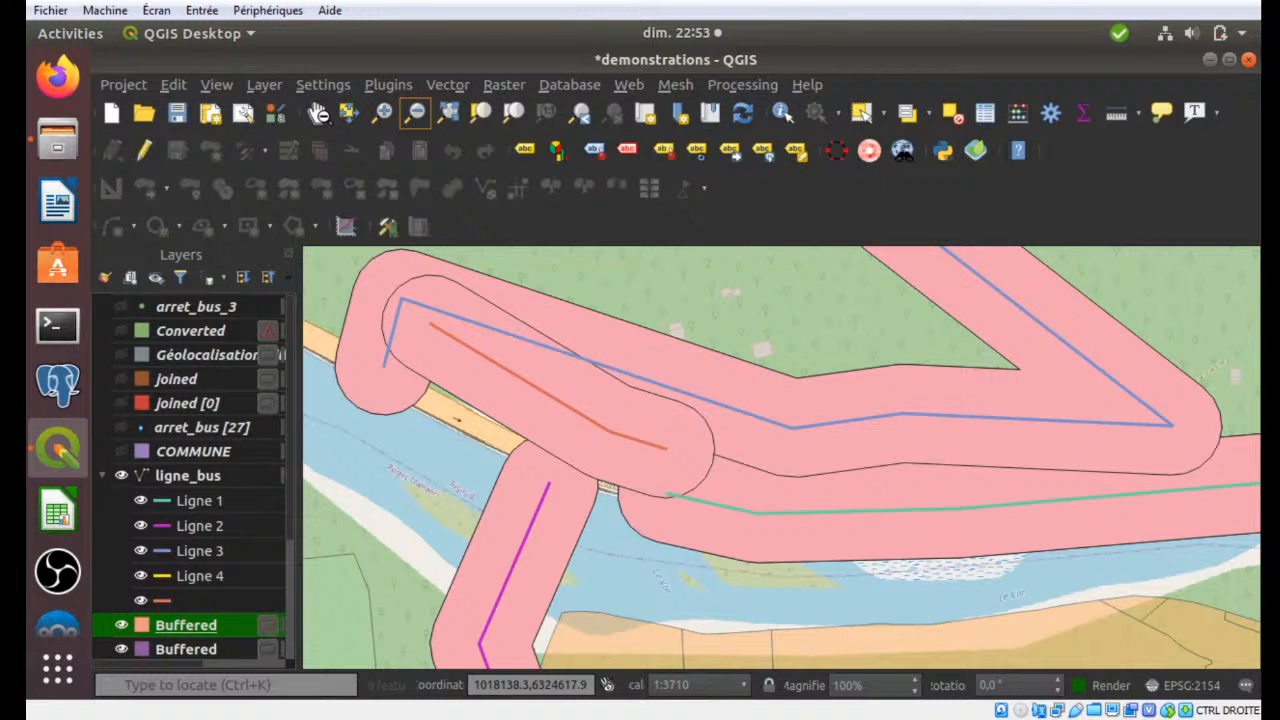
click(121, 625)
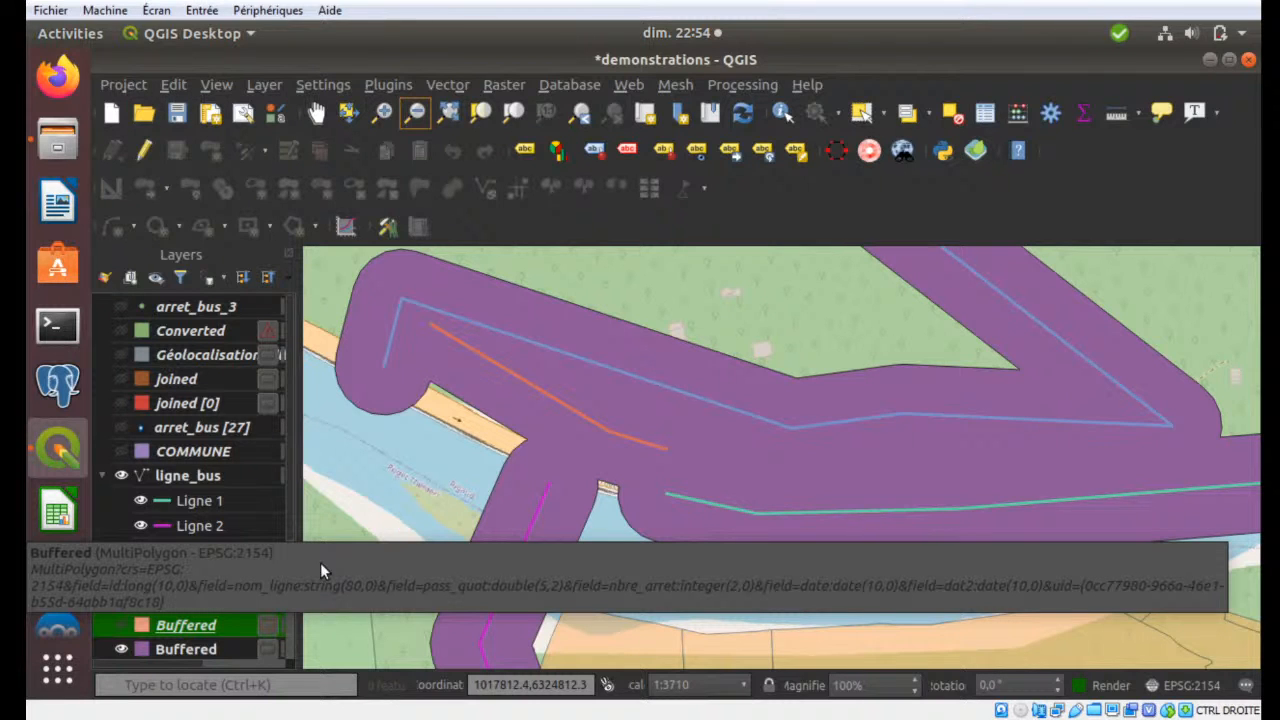
click(121, 625)
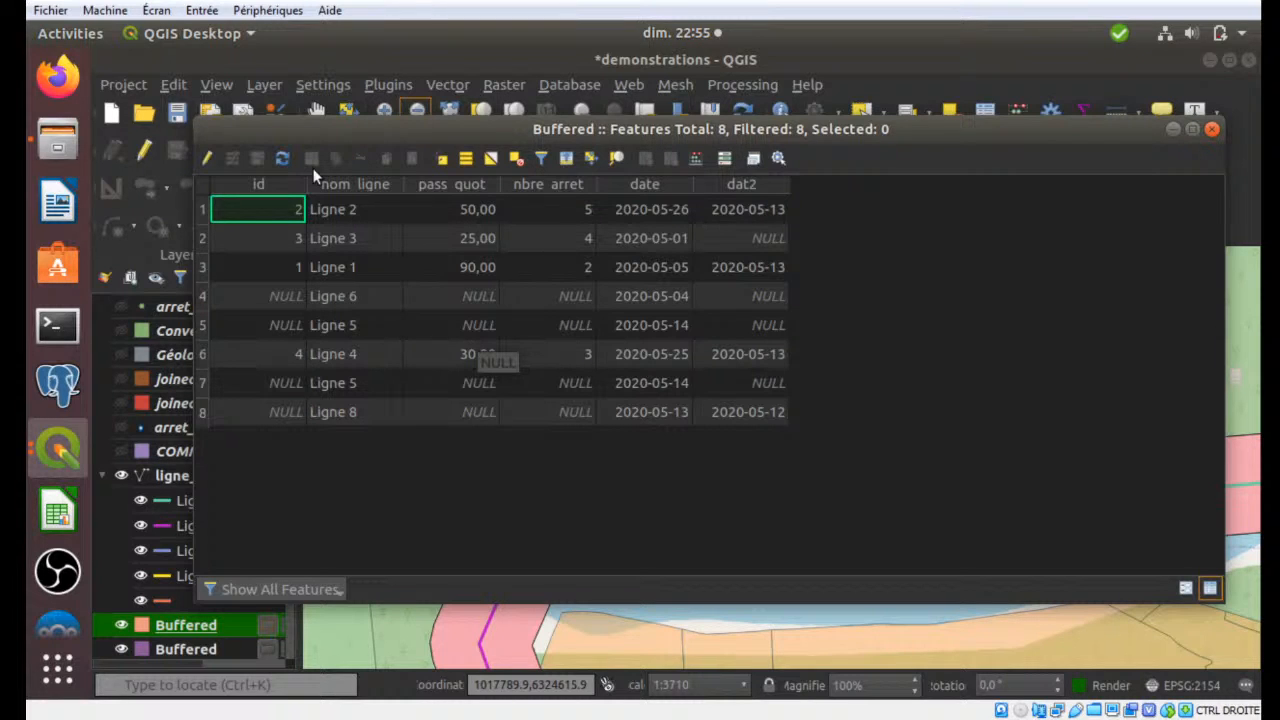
Step: Hide both bus-line buffer layers and create a temporary, undissolved 100-metre buffer around arret_bus_3
click(120, 642)
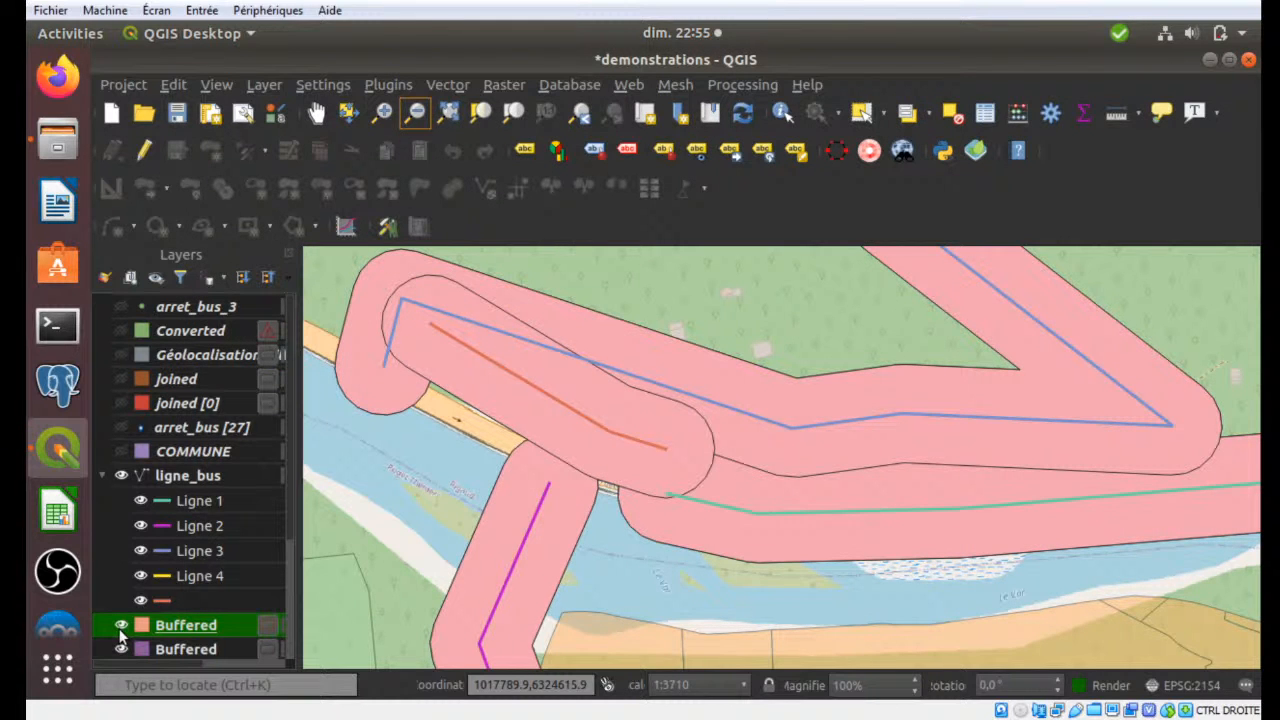
click(120, 625)
click(192, 307)
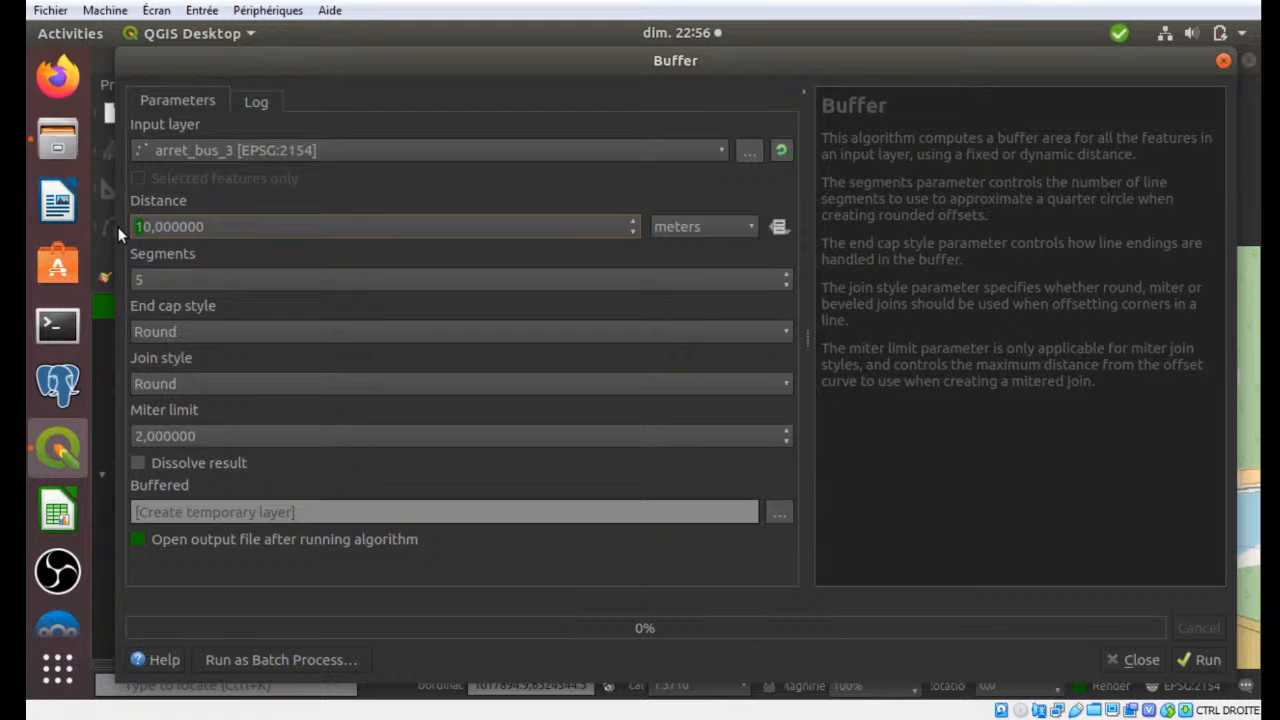
text(0)
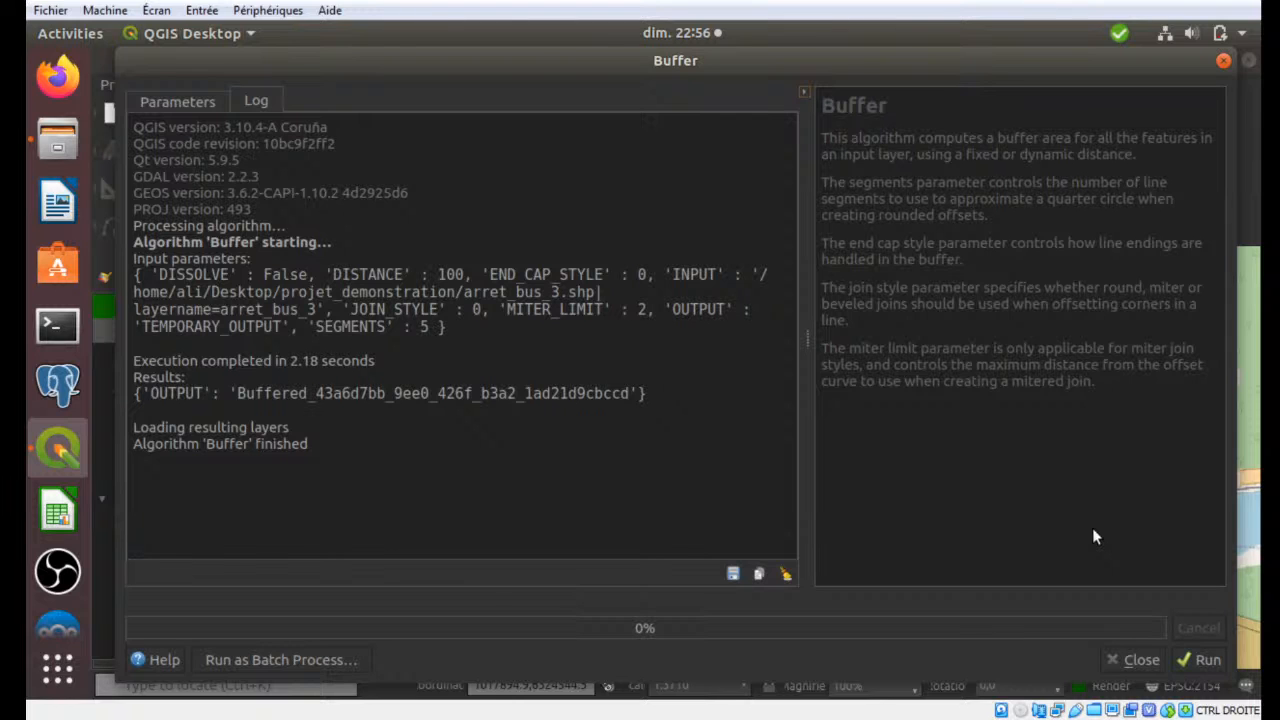
key(Escape)
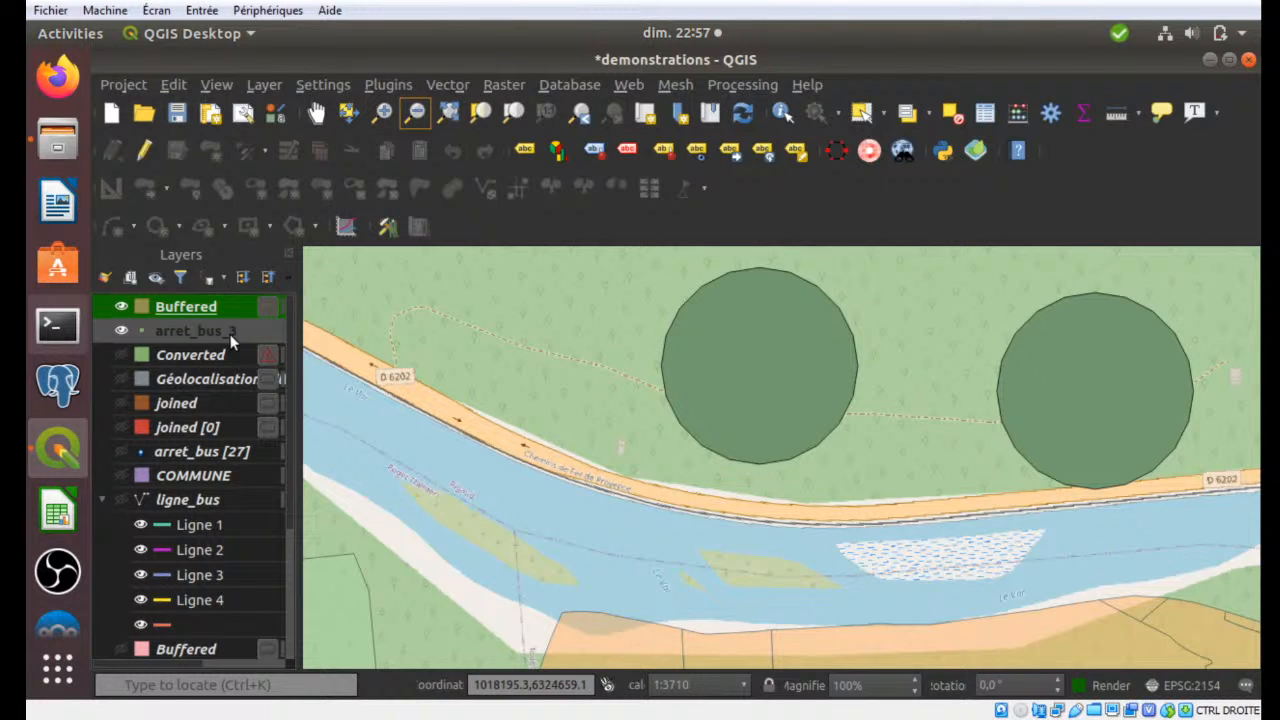
Step: Move the arret_bus_3 layer above its buffer layer and make it the active layer
drag(230, 334, 193, 298)
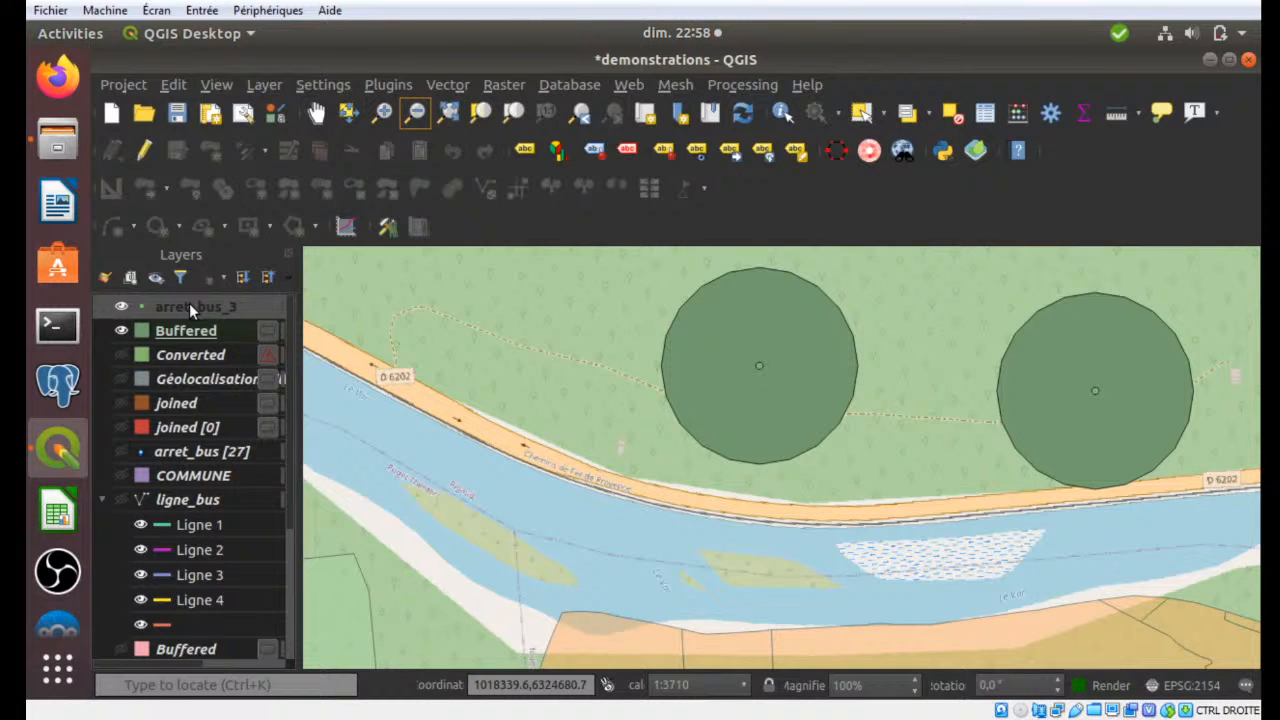
click(190, 307)
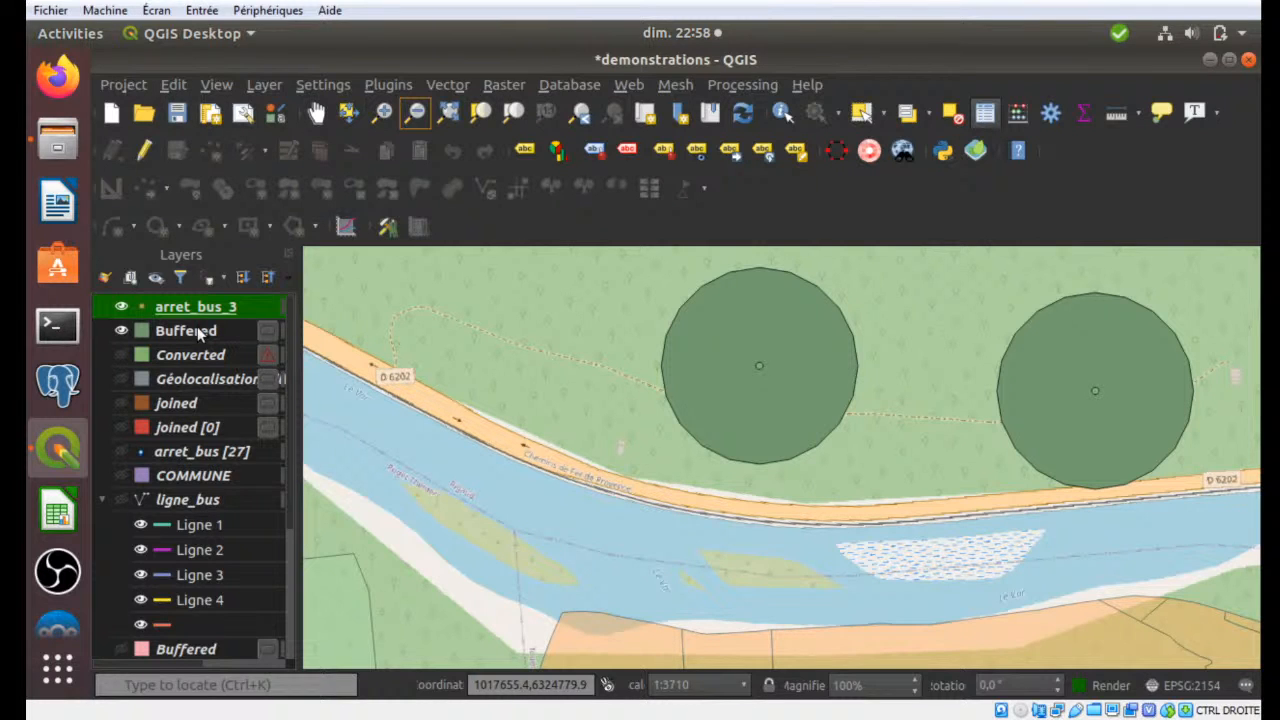
Step: Hide the arret_bus_3 points, and review the symbology of their buffer layer and the arret_bus_3 attribute table
click(199, 333)
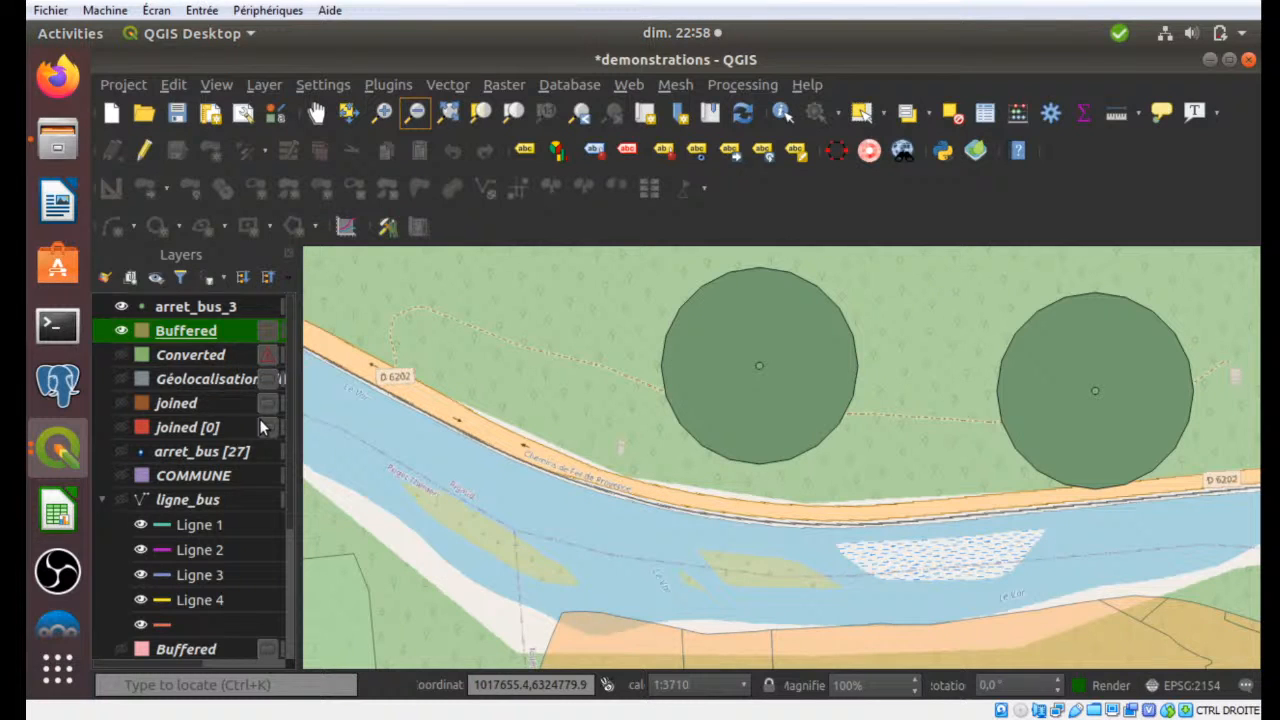
click(121, 307)
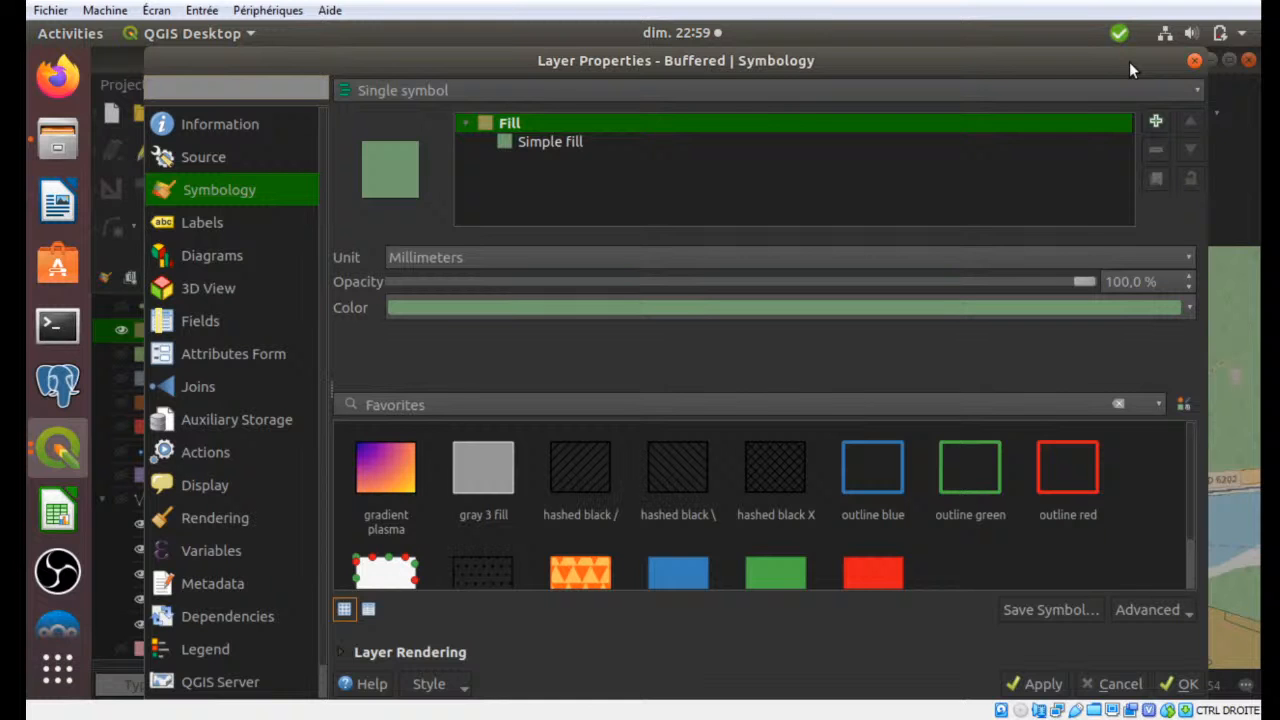
key(Escape)
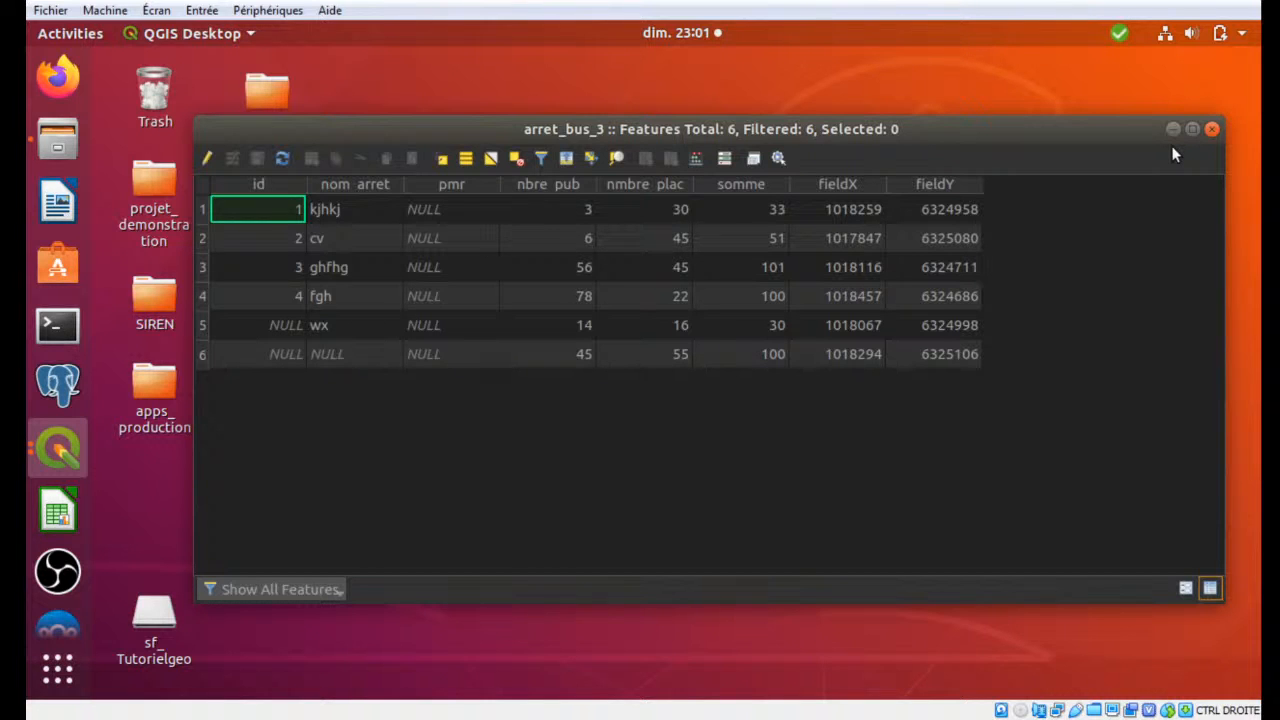
click(1173, 129)
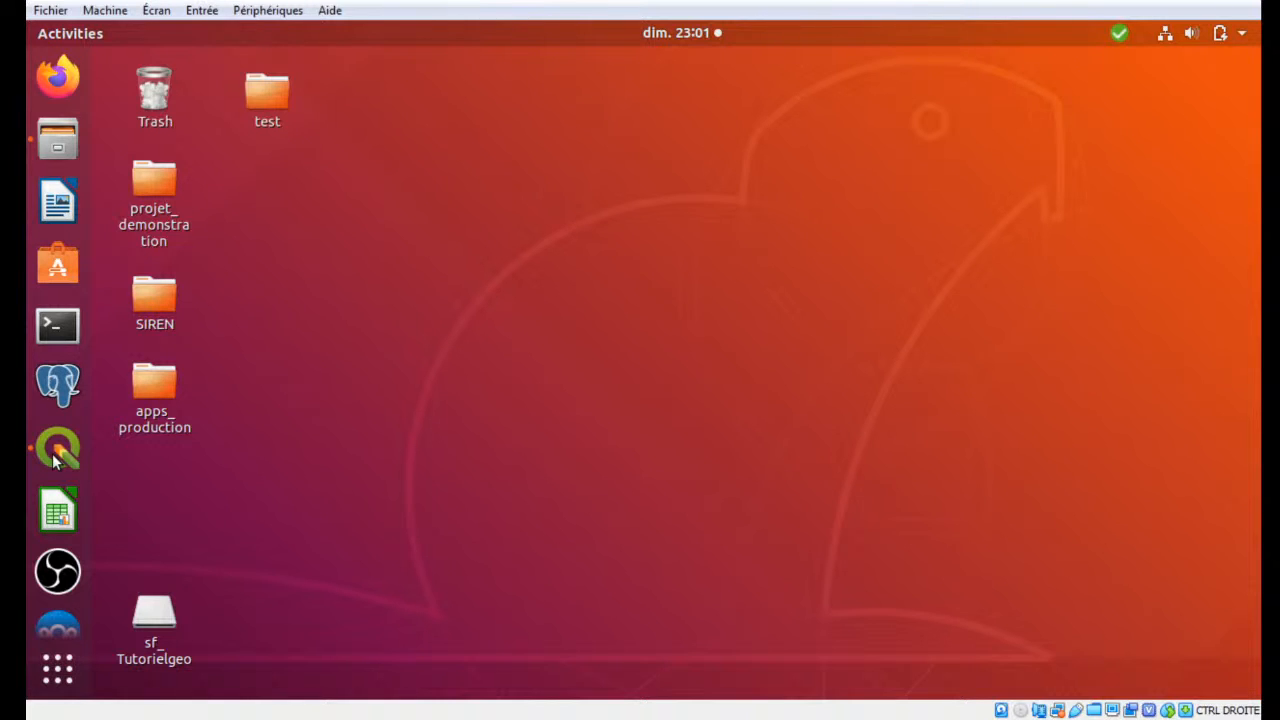
click(52, 453)
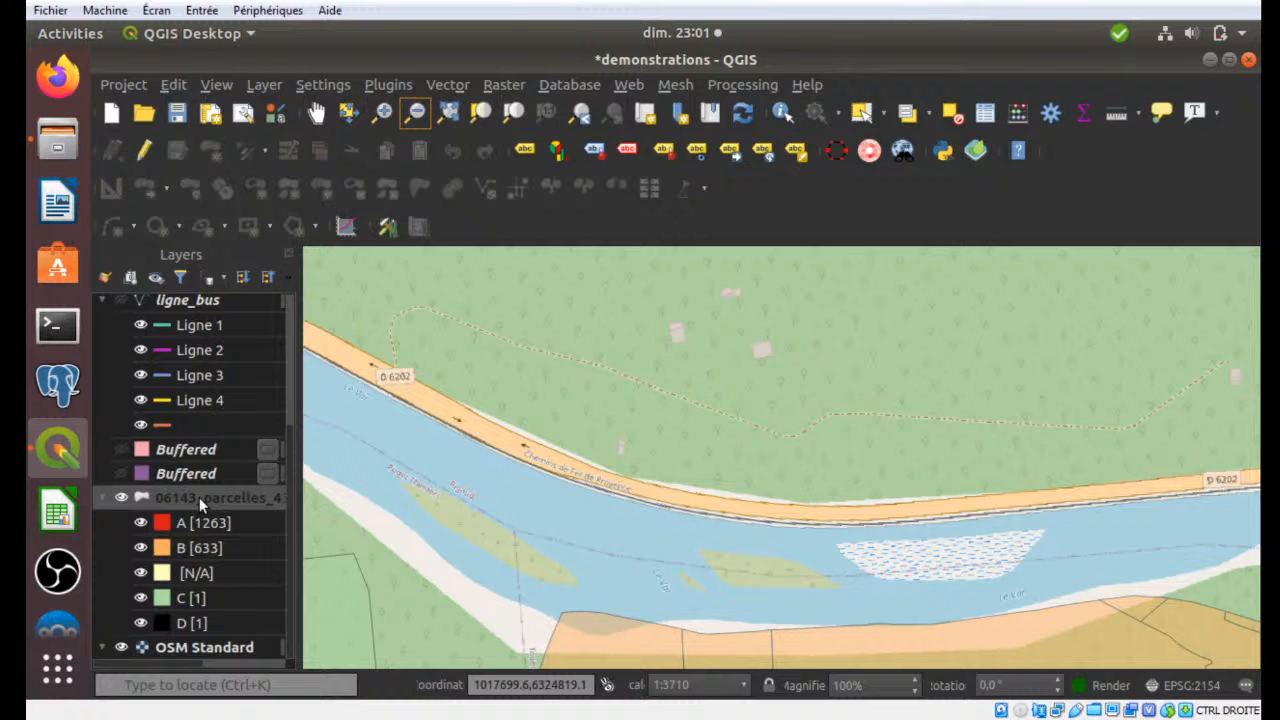
Step: Select the group of parcels at the north-western end of the 06143_parcelles_4326 layer, north of the river and west of Touet-sur-Var
right_click(199, 497)
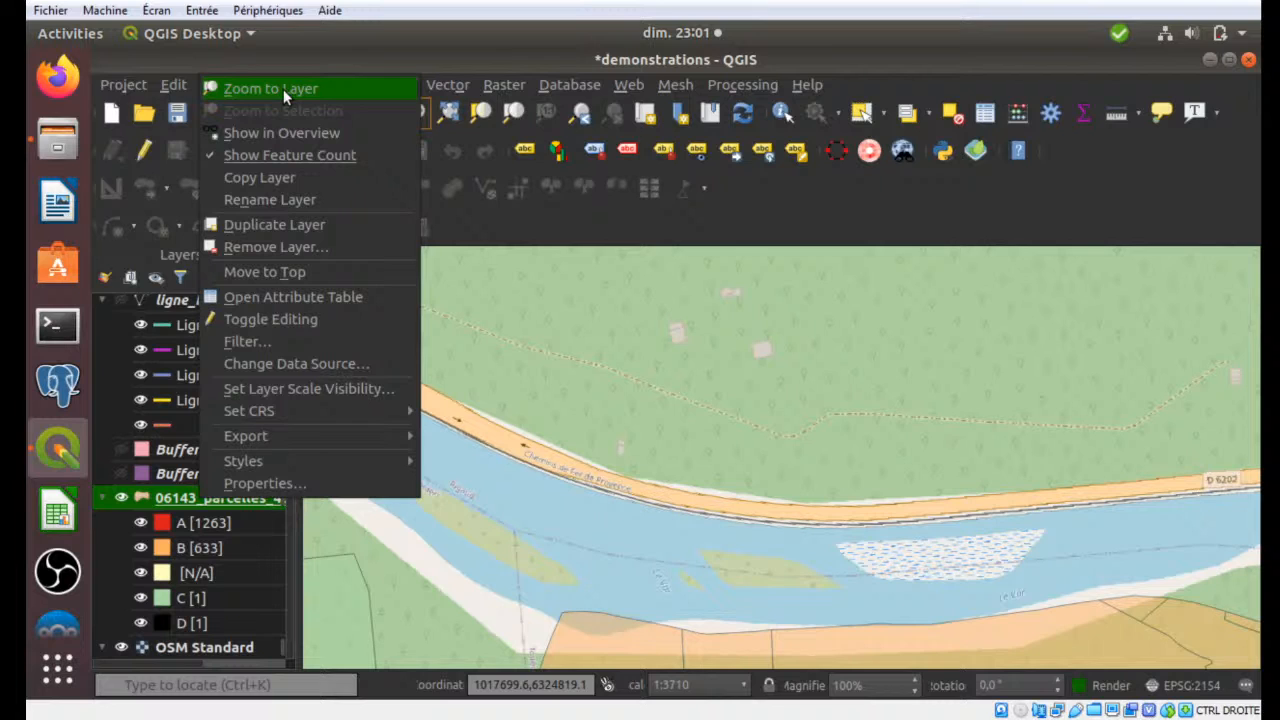
click(283, 89)
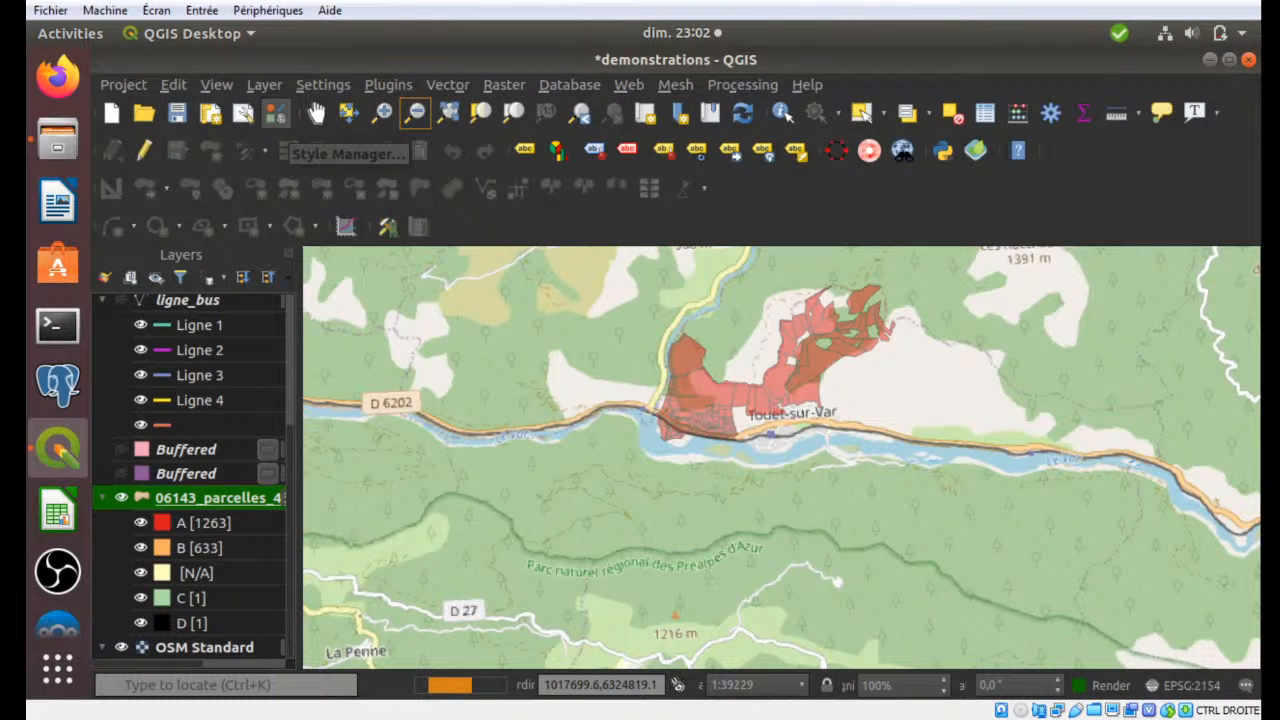
click(477, 260)
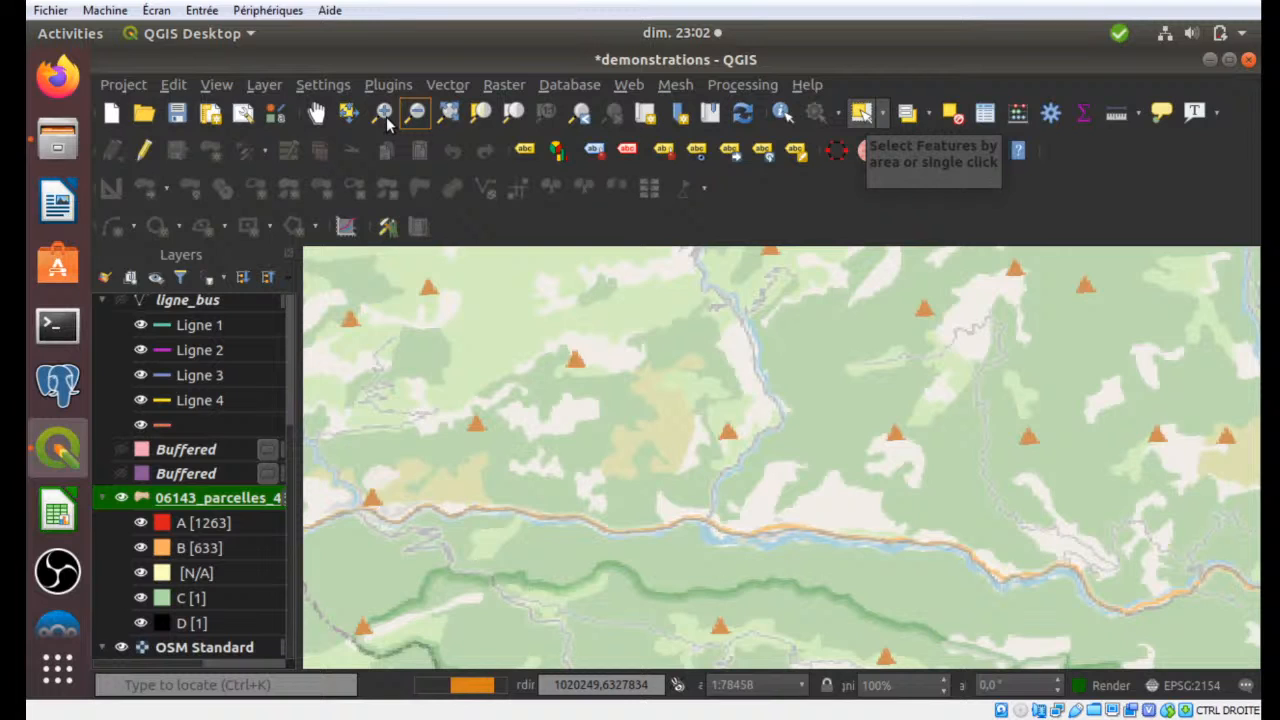
click(386, 119)
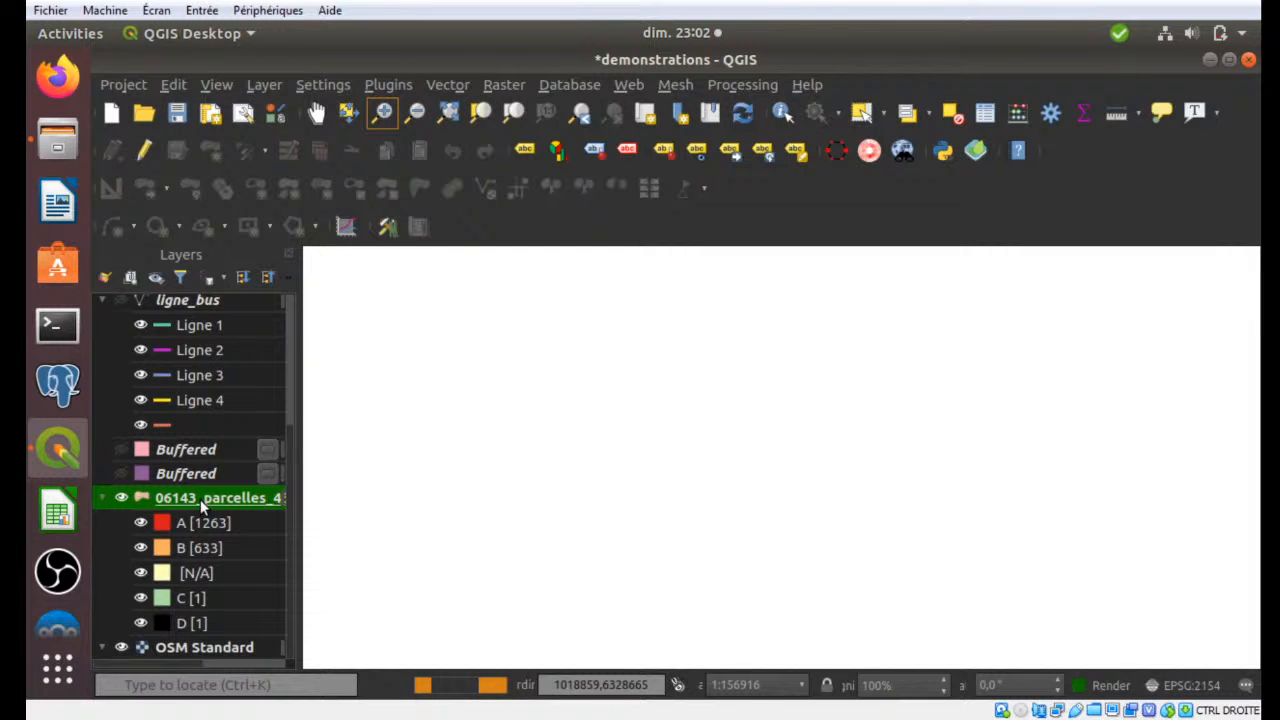
right_click(200, 499)
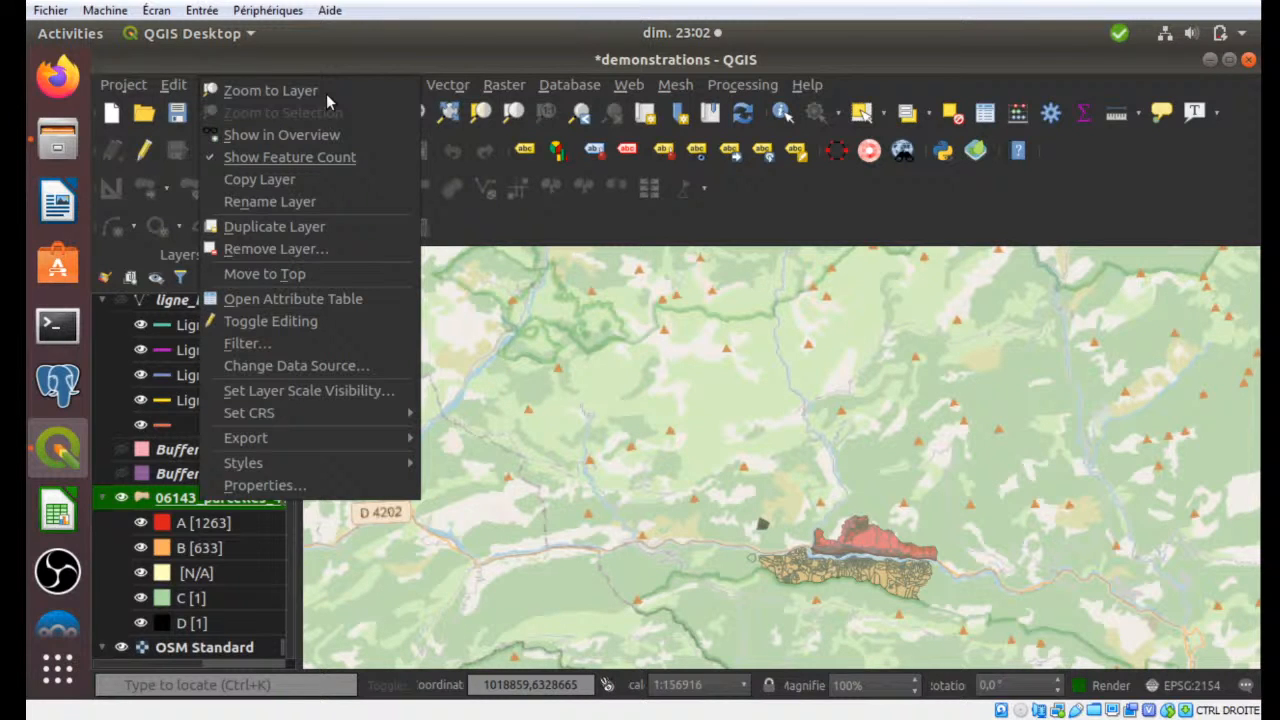
click(326, 93)
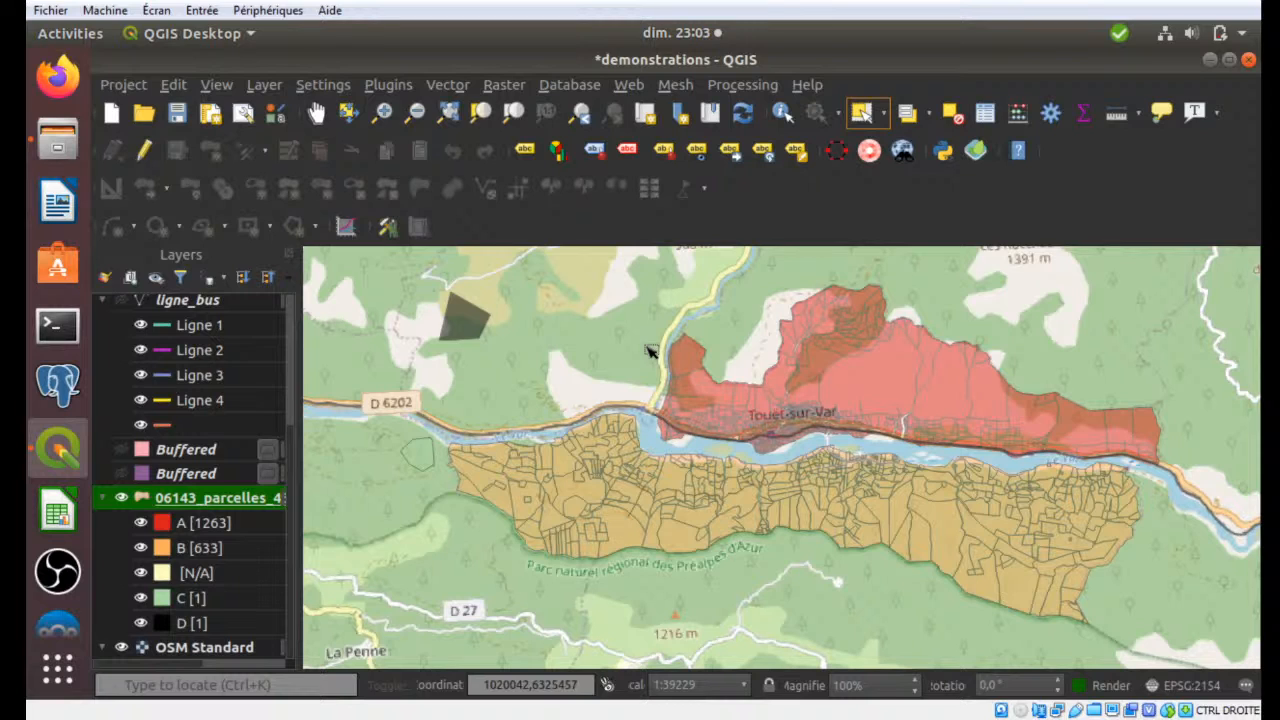
drag(647, 348, 702, 387)
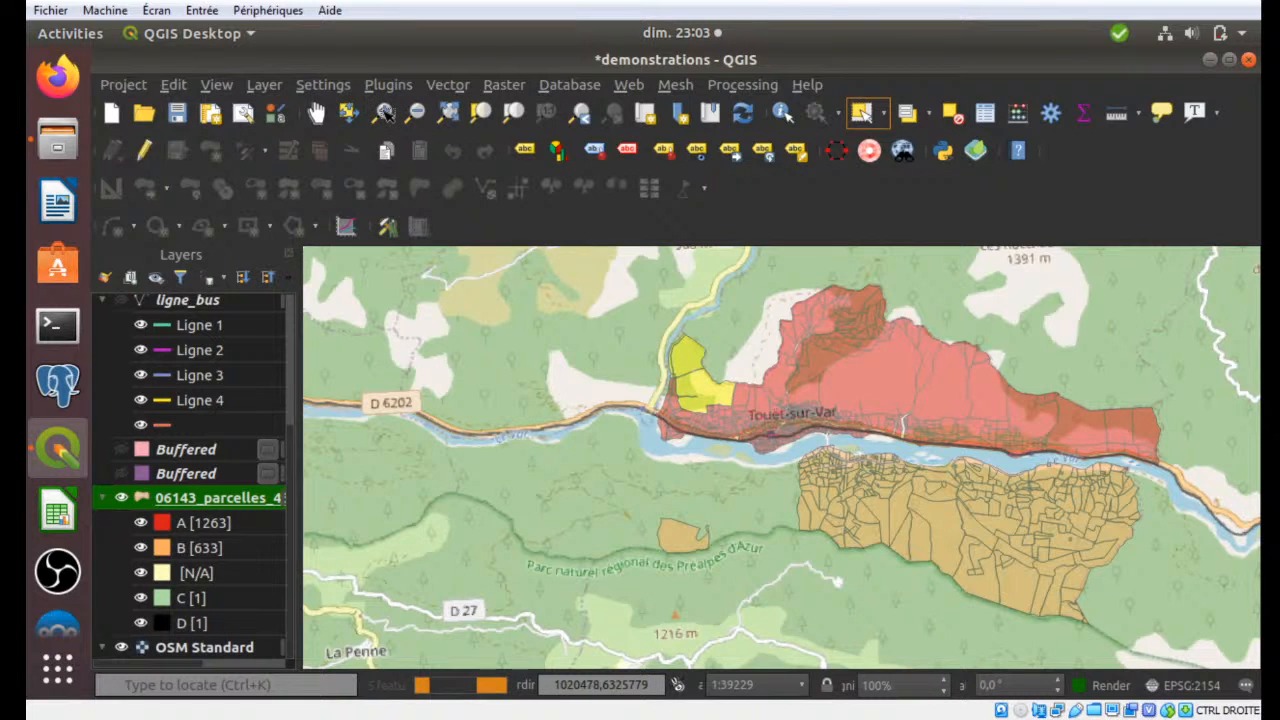
click(384, 112)
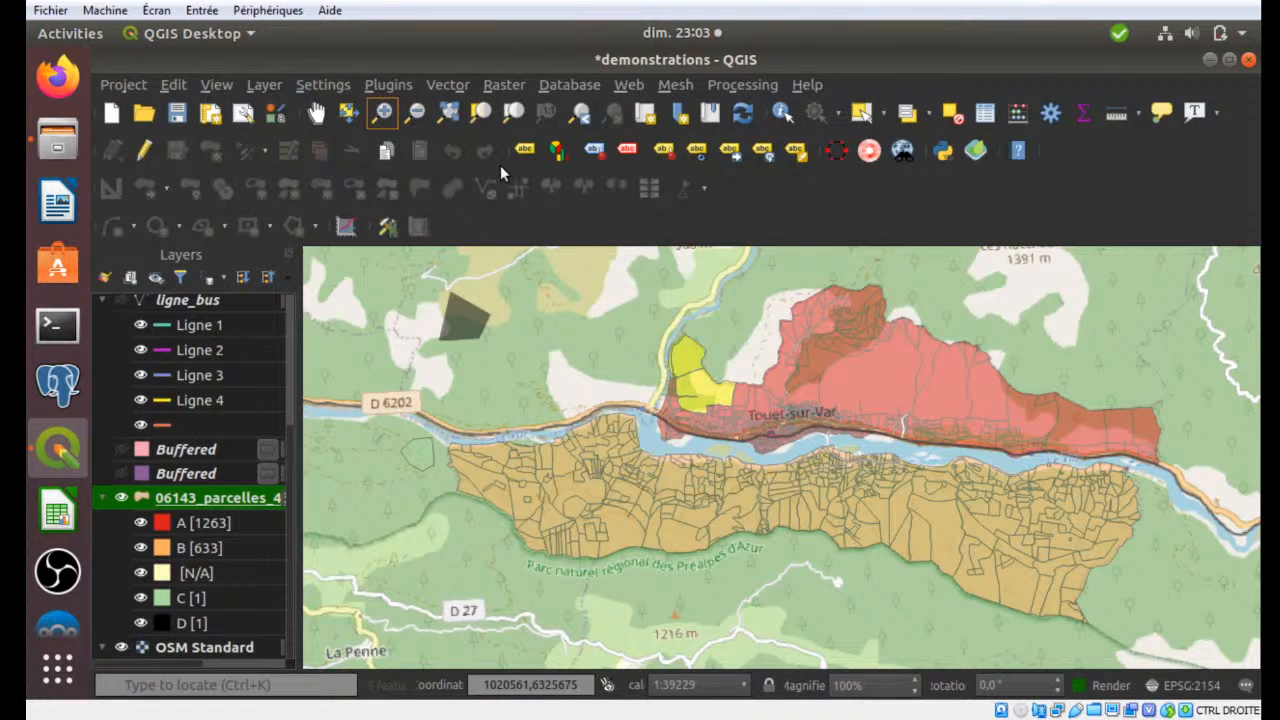
click(479, 113)
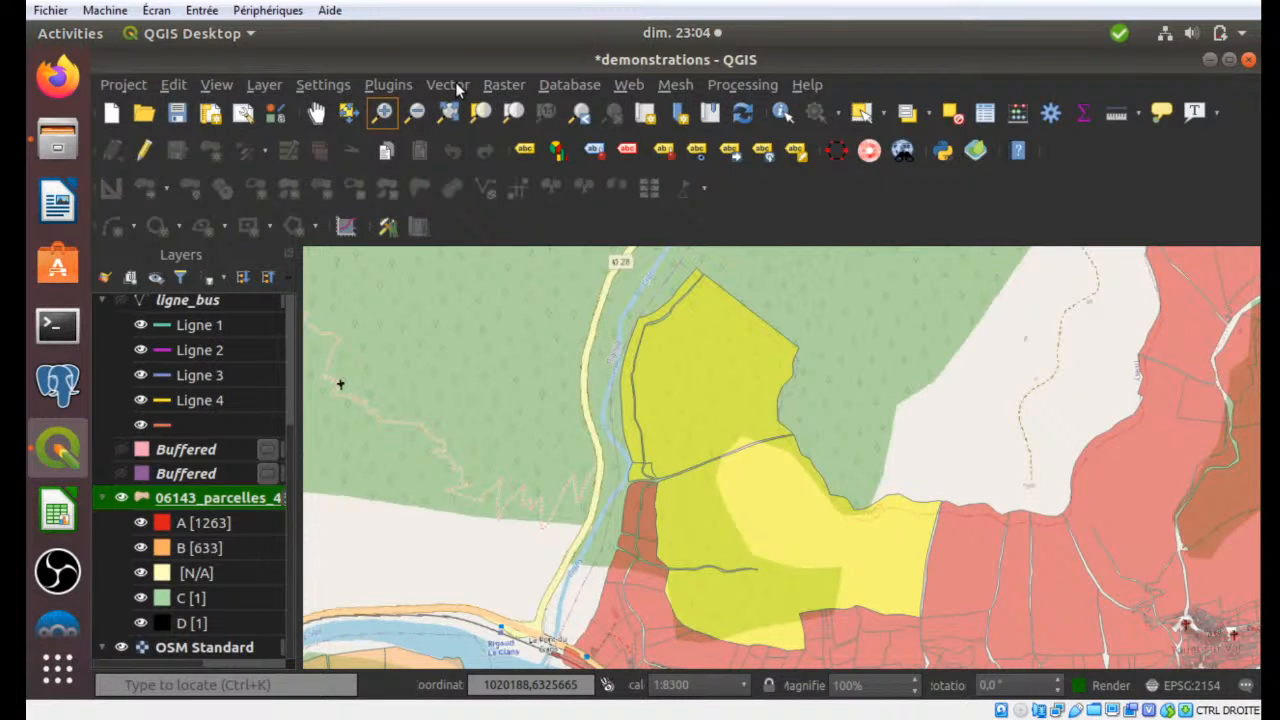
Step: Create a temporary 100-metre buffer around only the selected features of 06143_parcelles_4326, without dissolving the result
click(457, 89)
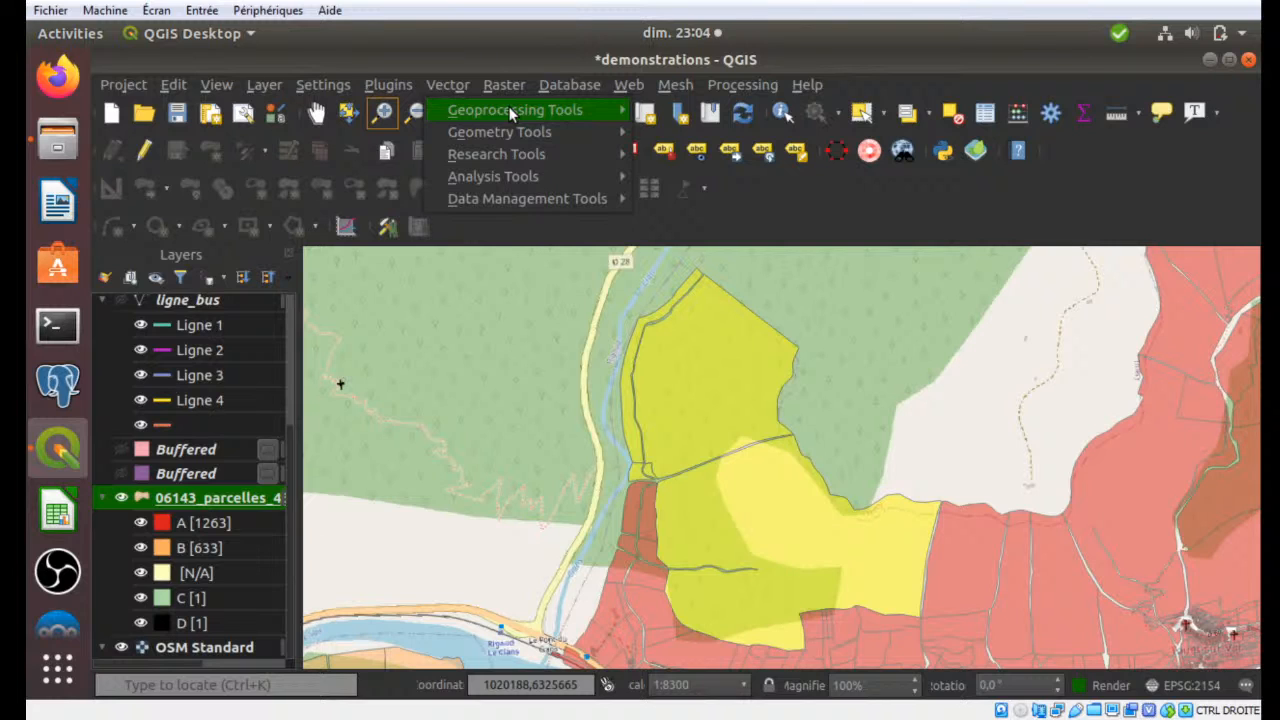
click(645, 110)
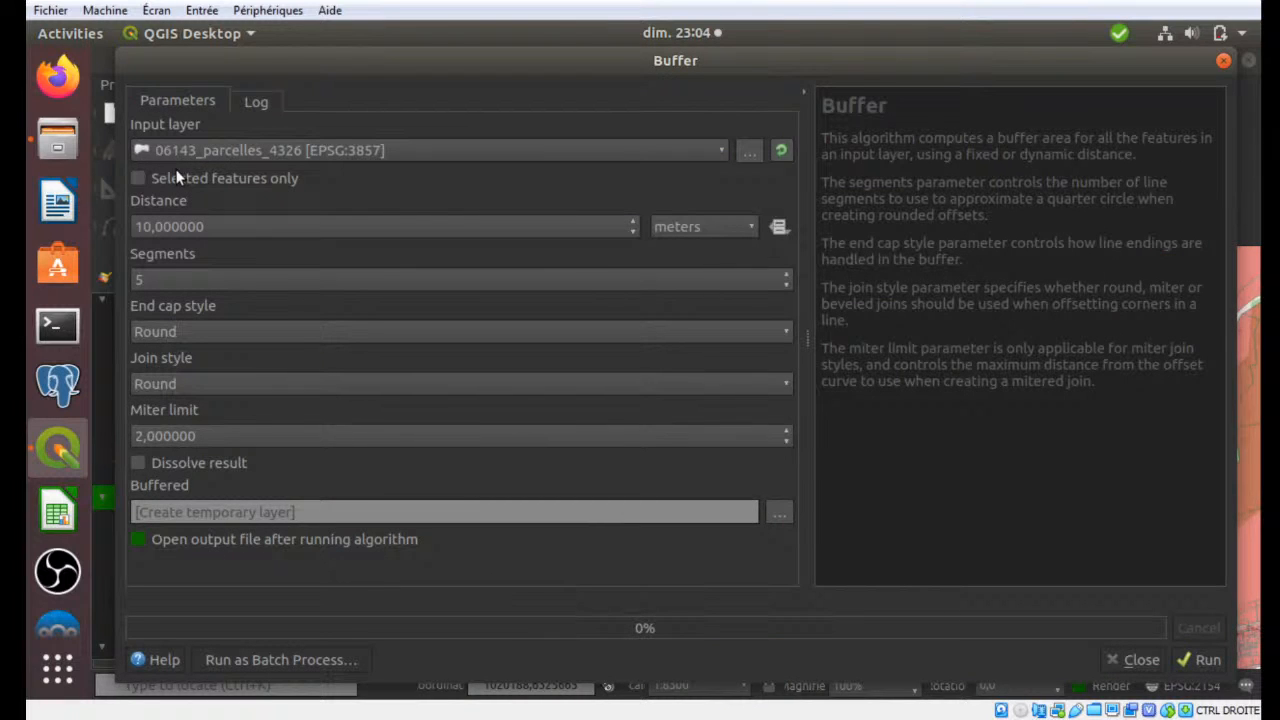
click(178, 177)
click(131, 228)
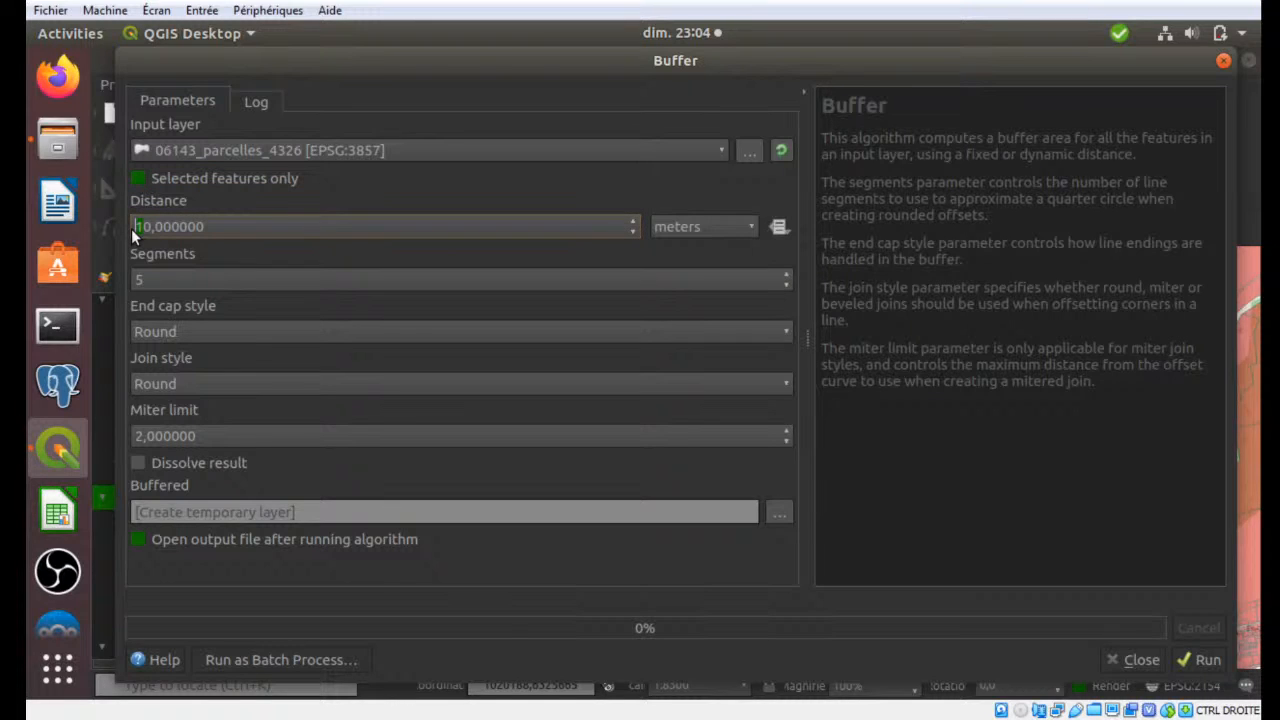
text(100)
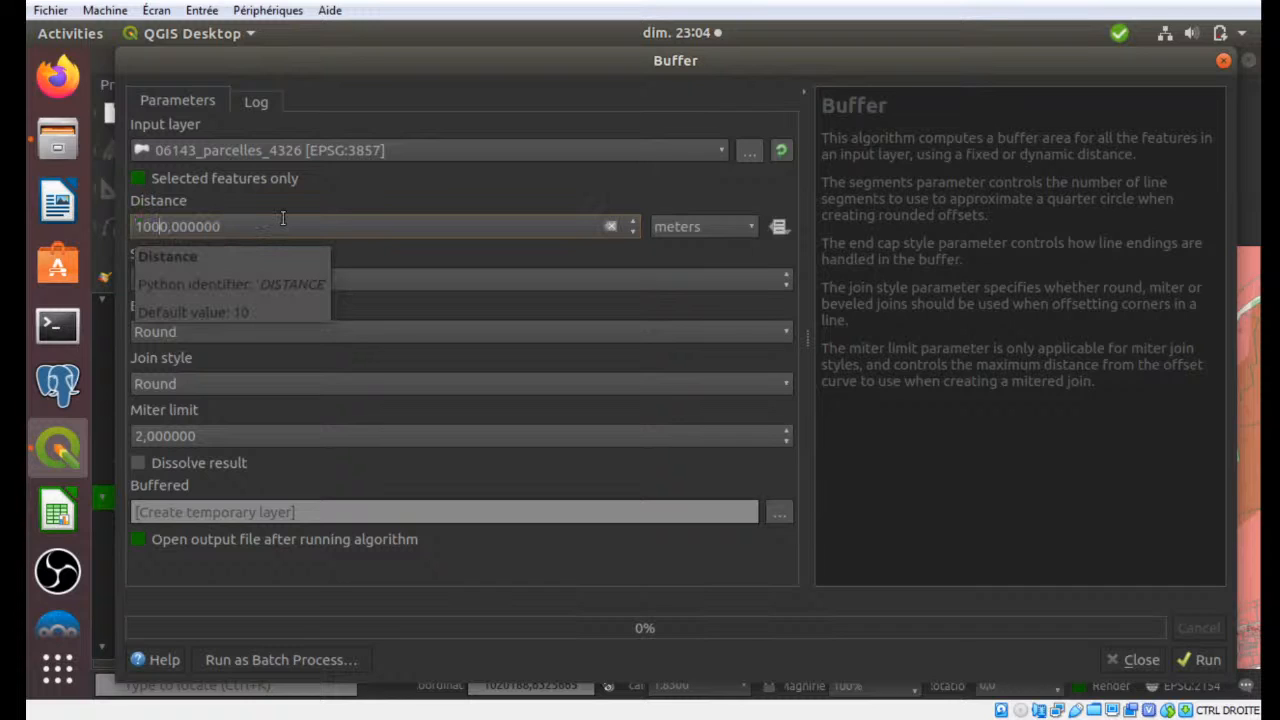
key(BackSpace)
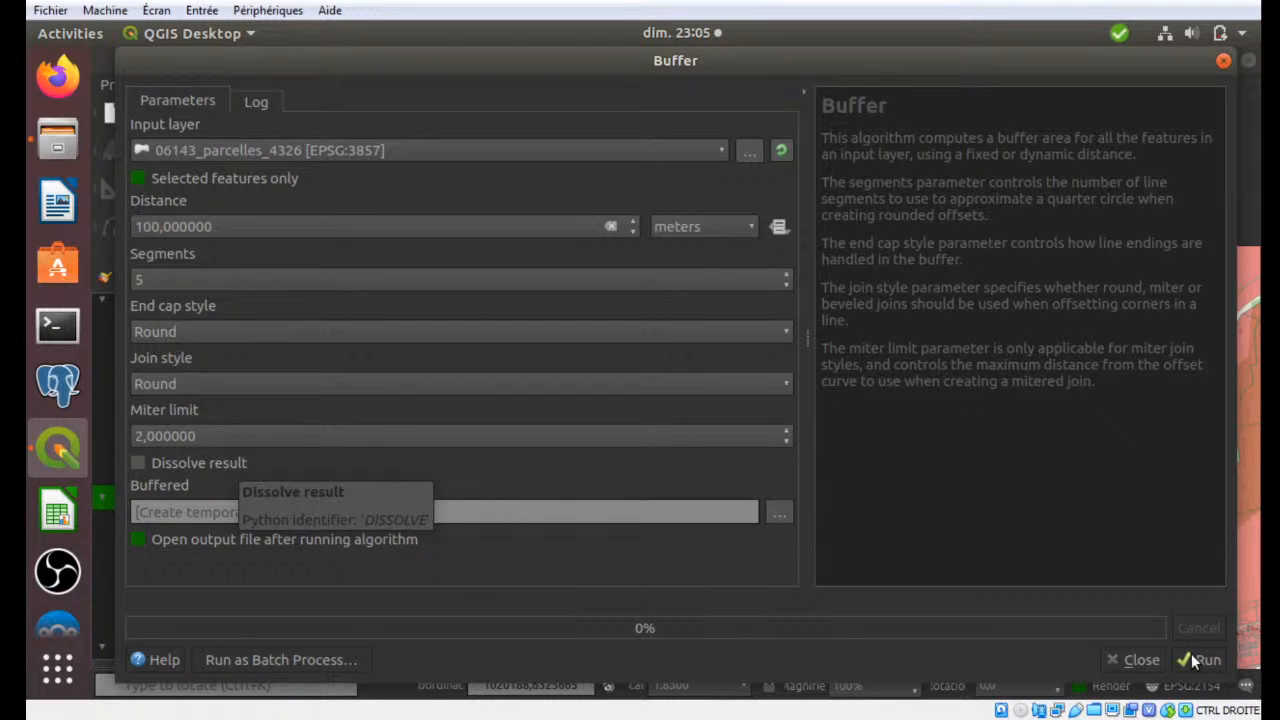
click(1191, 653)
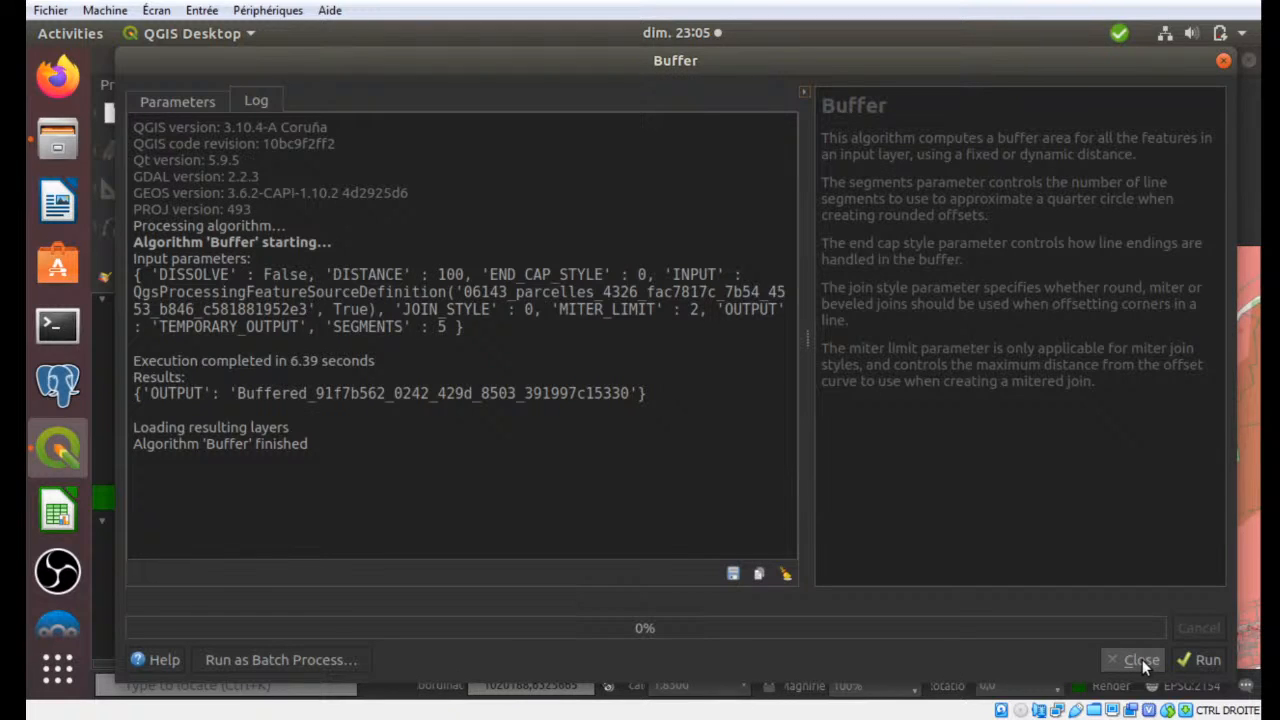
click(1142, 659)
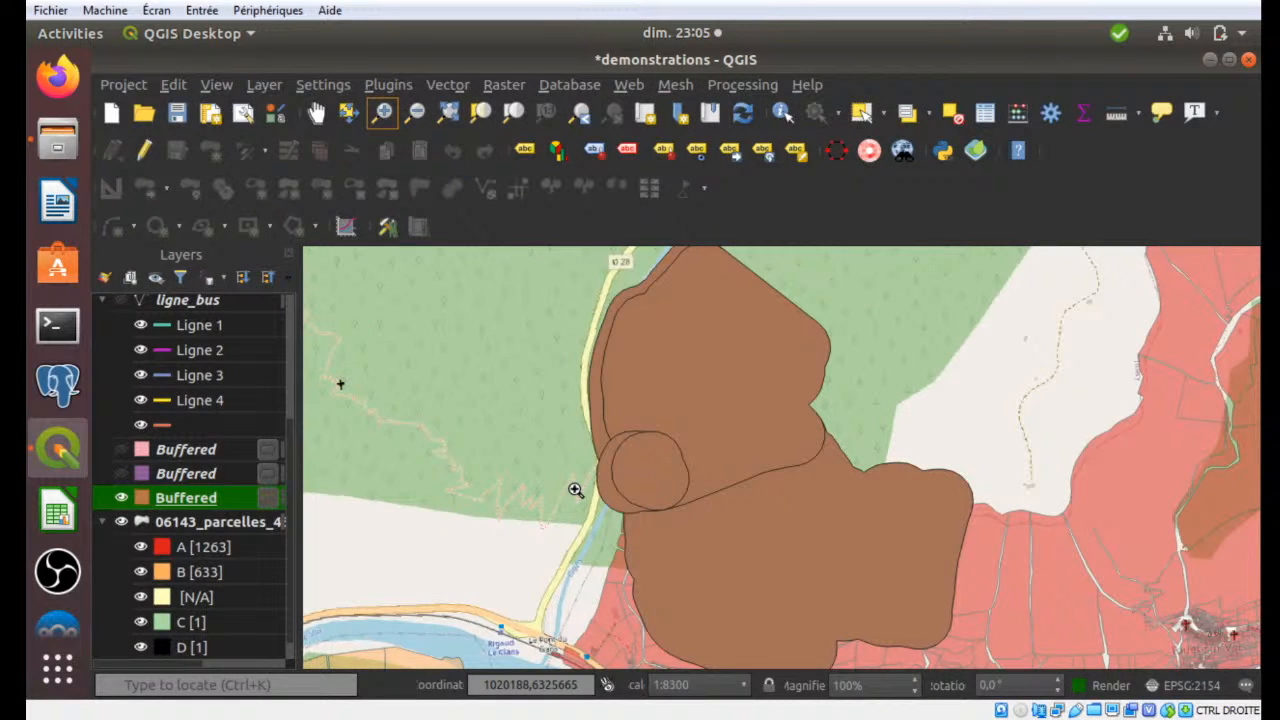
Step: Compare the new parcel buffer with the selected parcels by toggling its visibility, and leave the buffer layer hidden
click(121, 498)
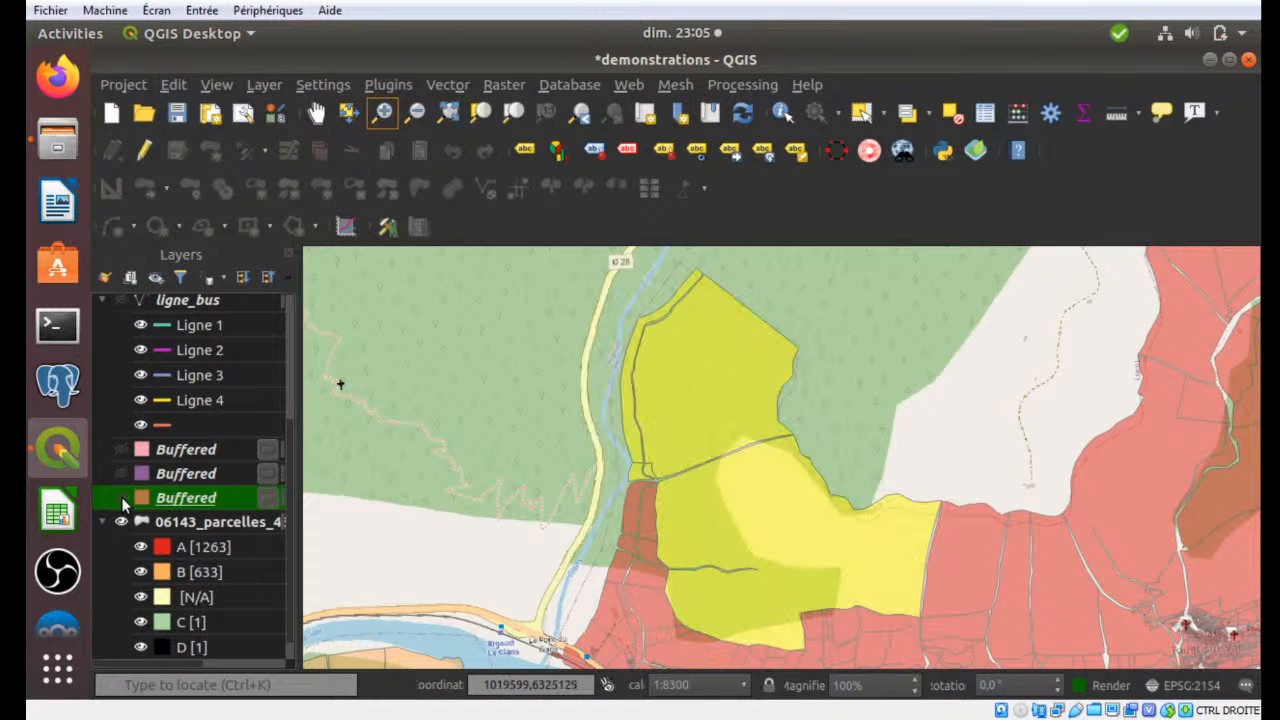
click(121, 498)
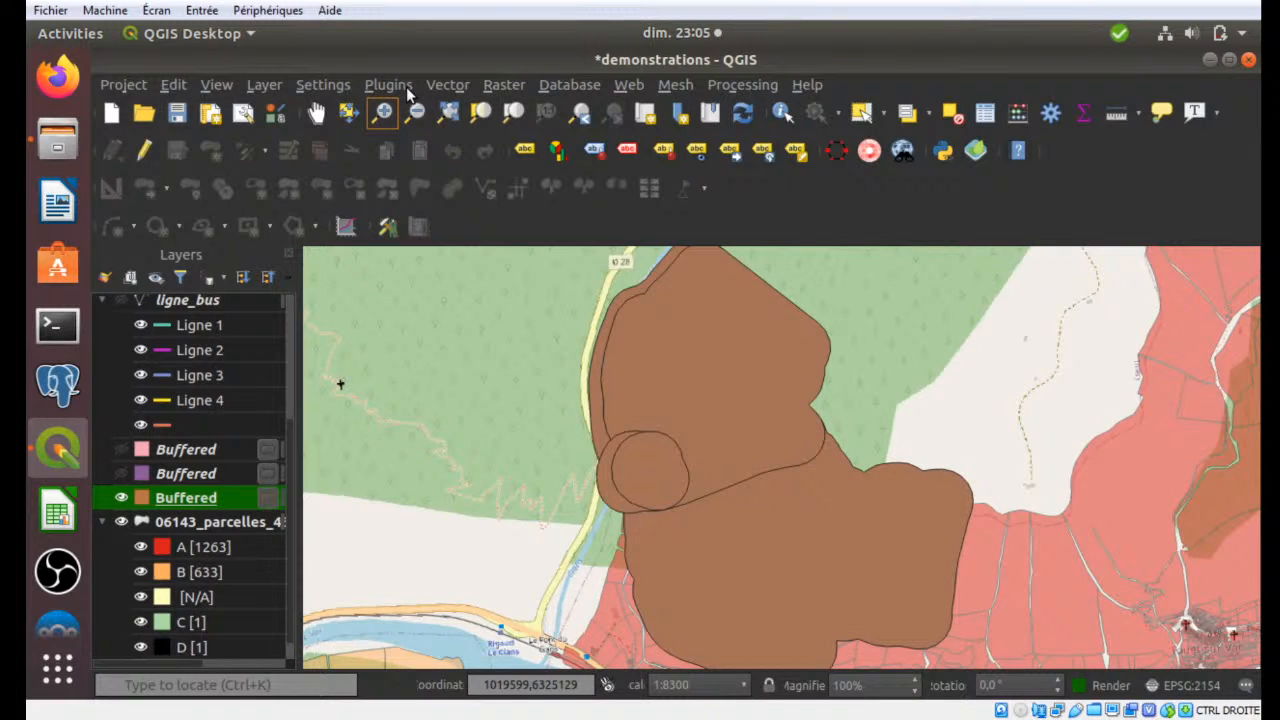
click(121, 498)
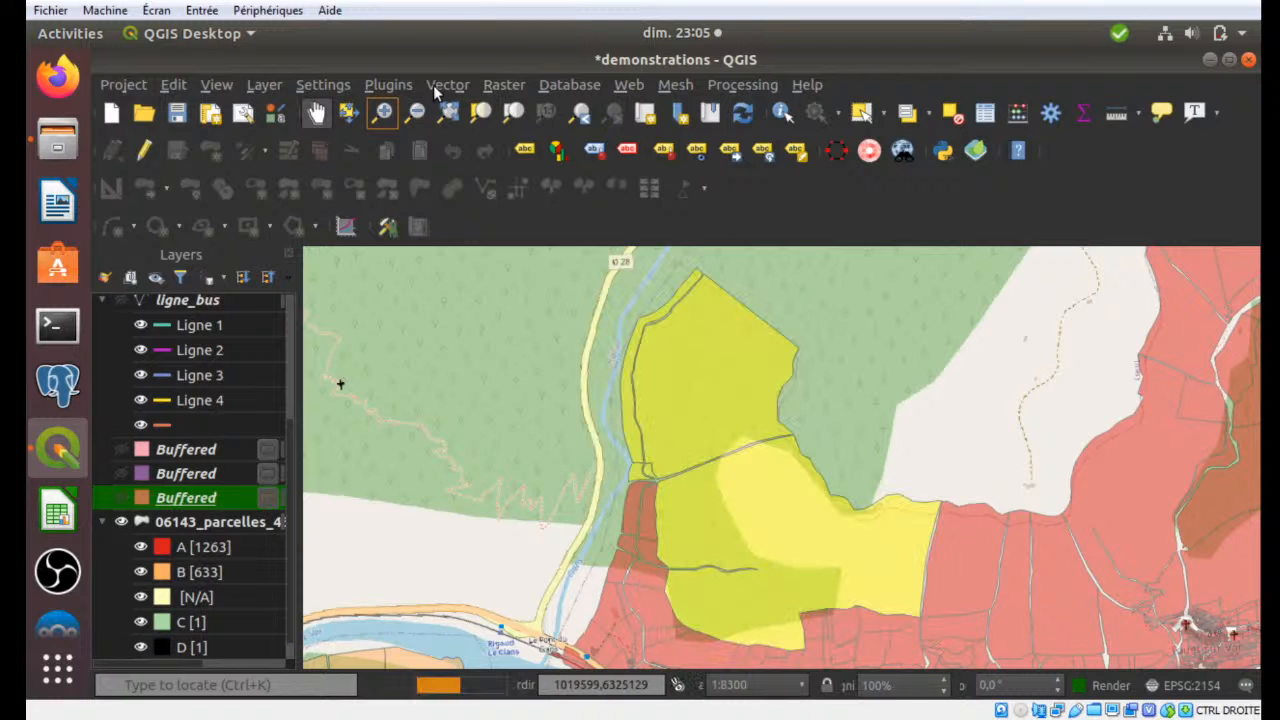
click(433, 85)
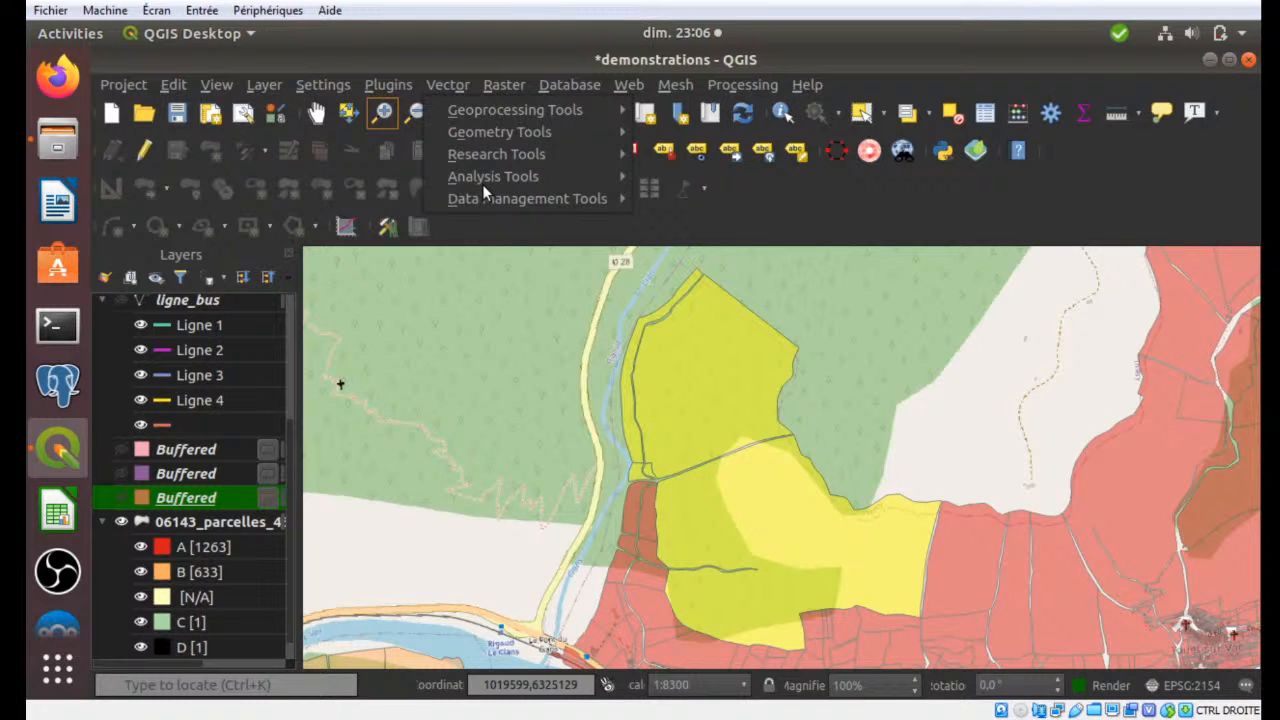
mouse_move(488, 185)
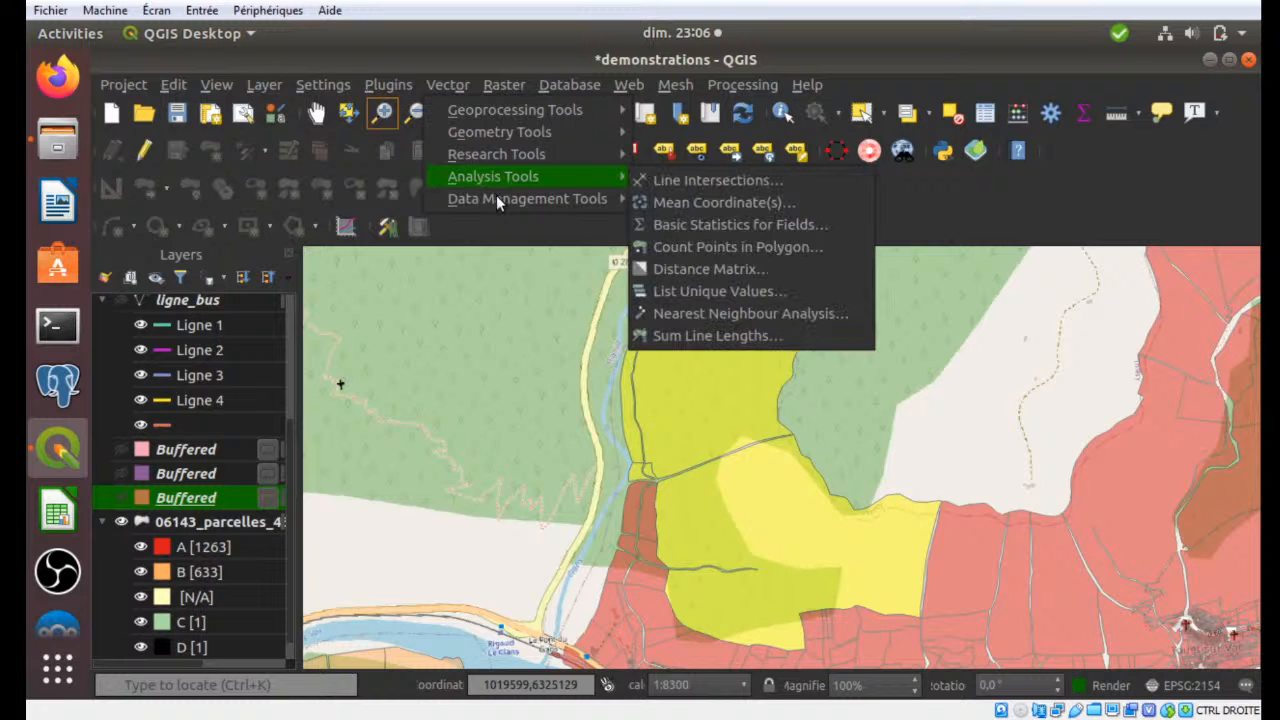
click(496, 195)
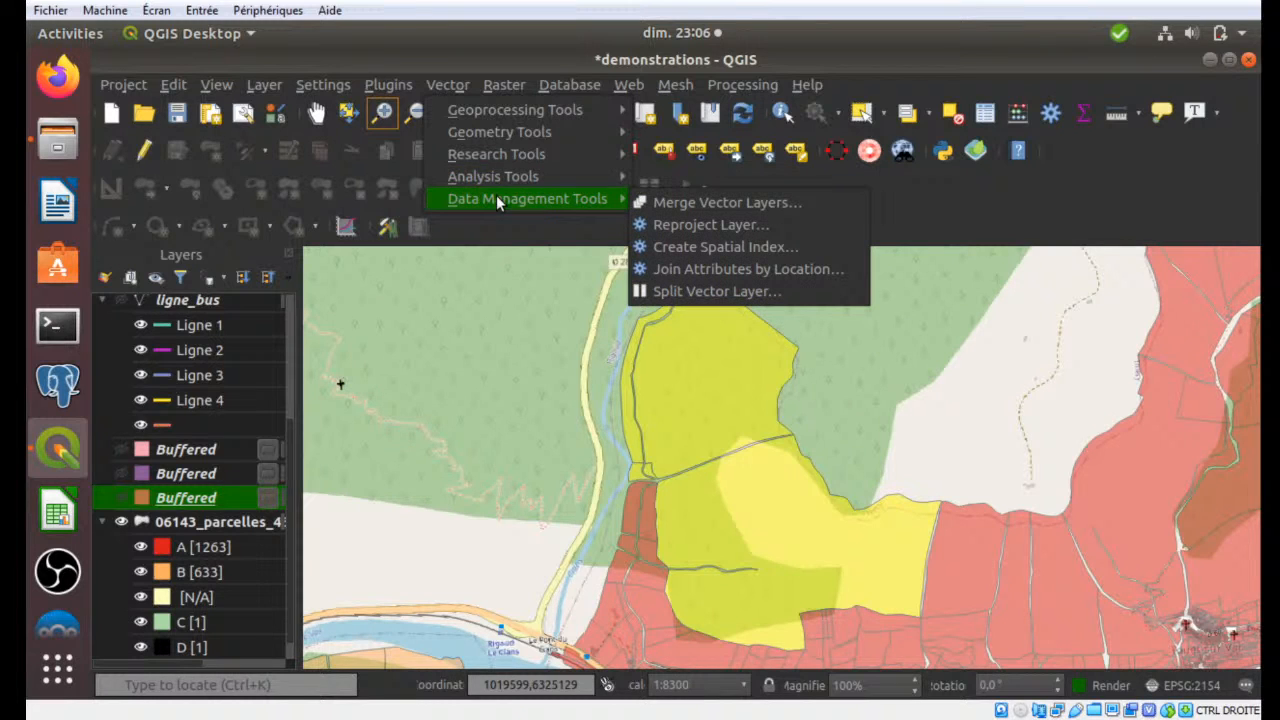
mouse_move(504, 131)
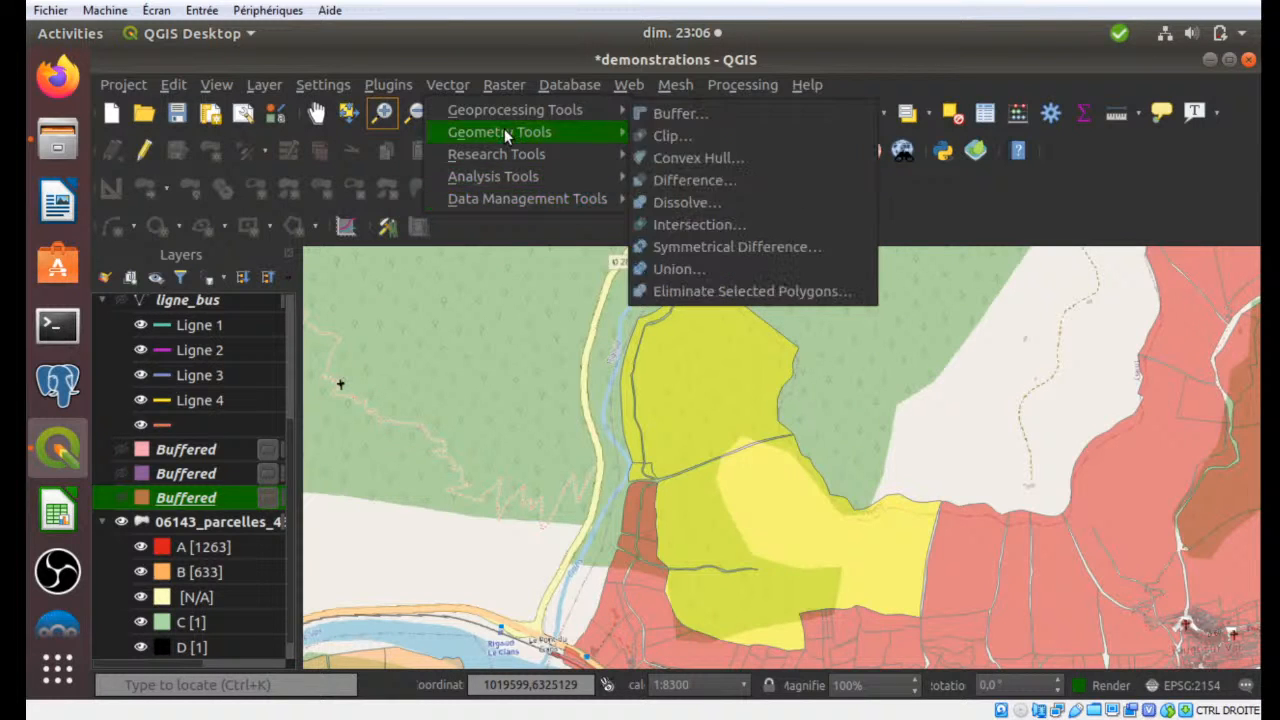
click(379, 89)
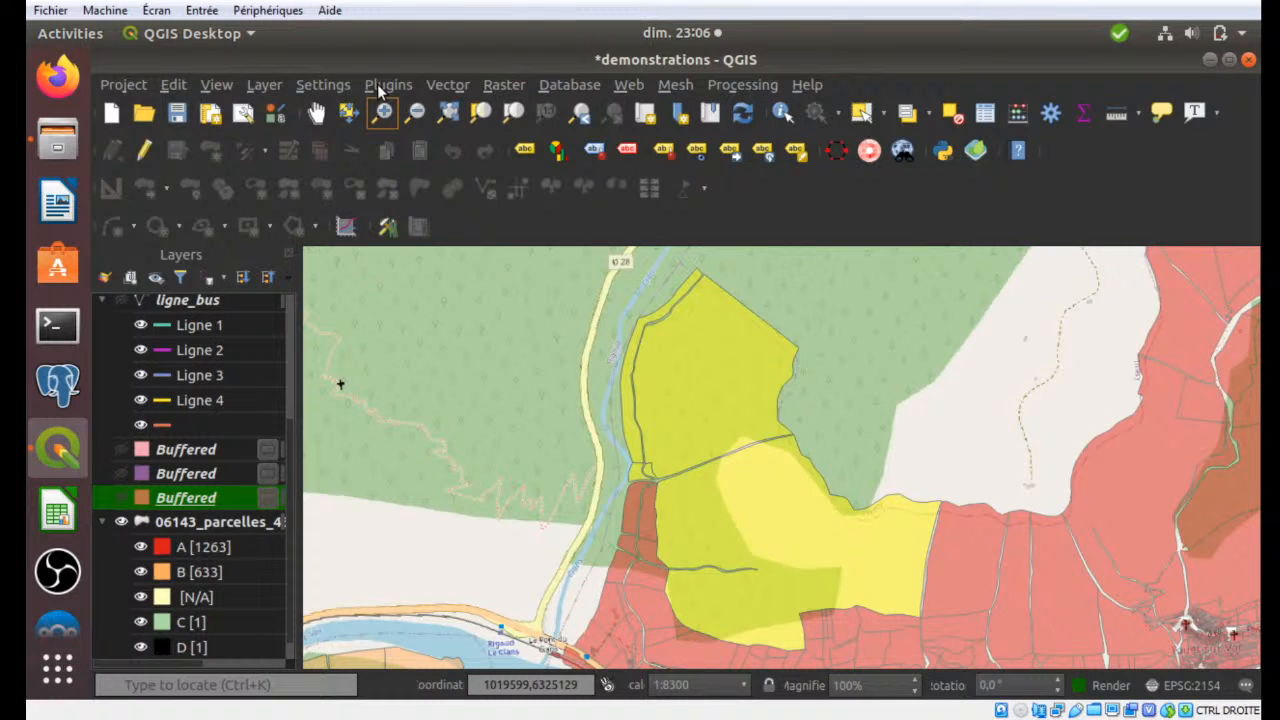
click(377, 84)
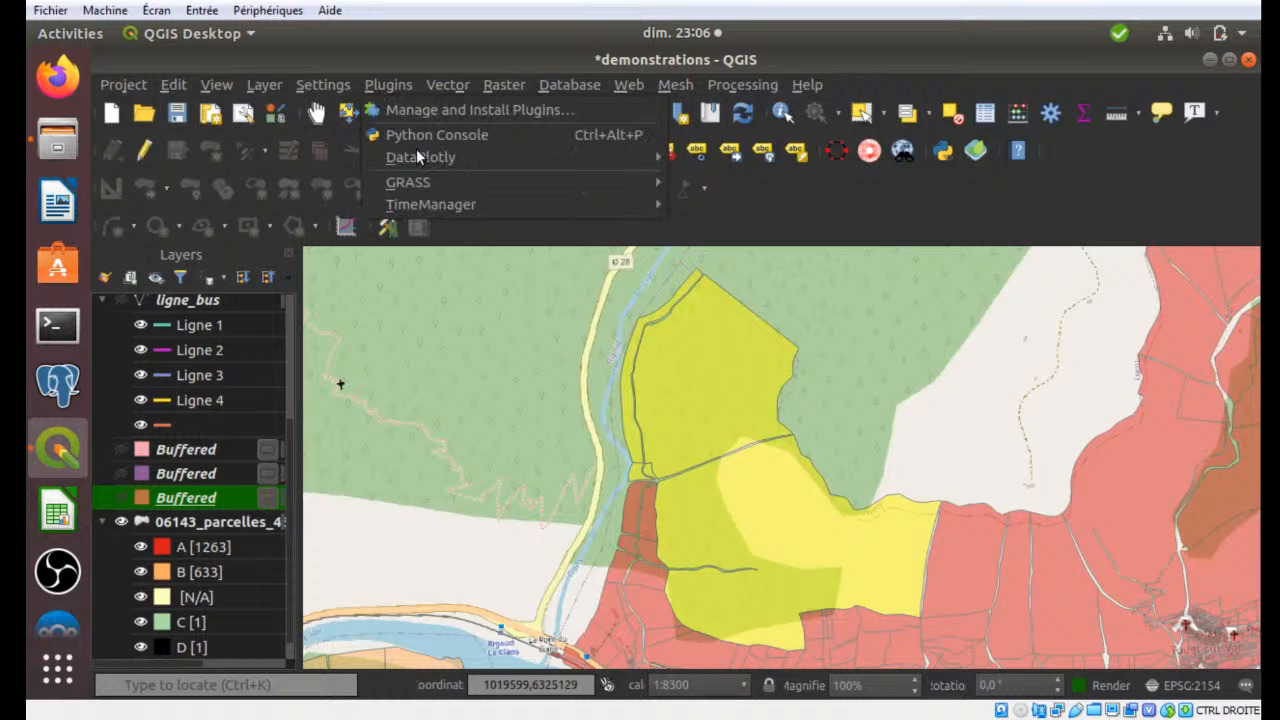
key(Escape)
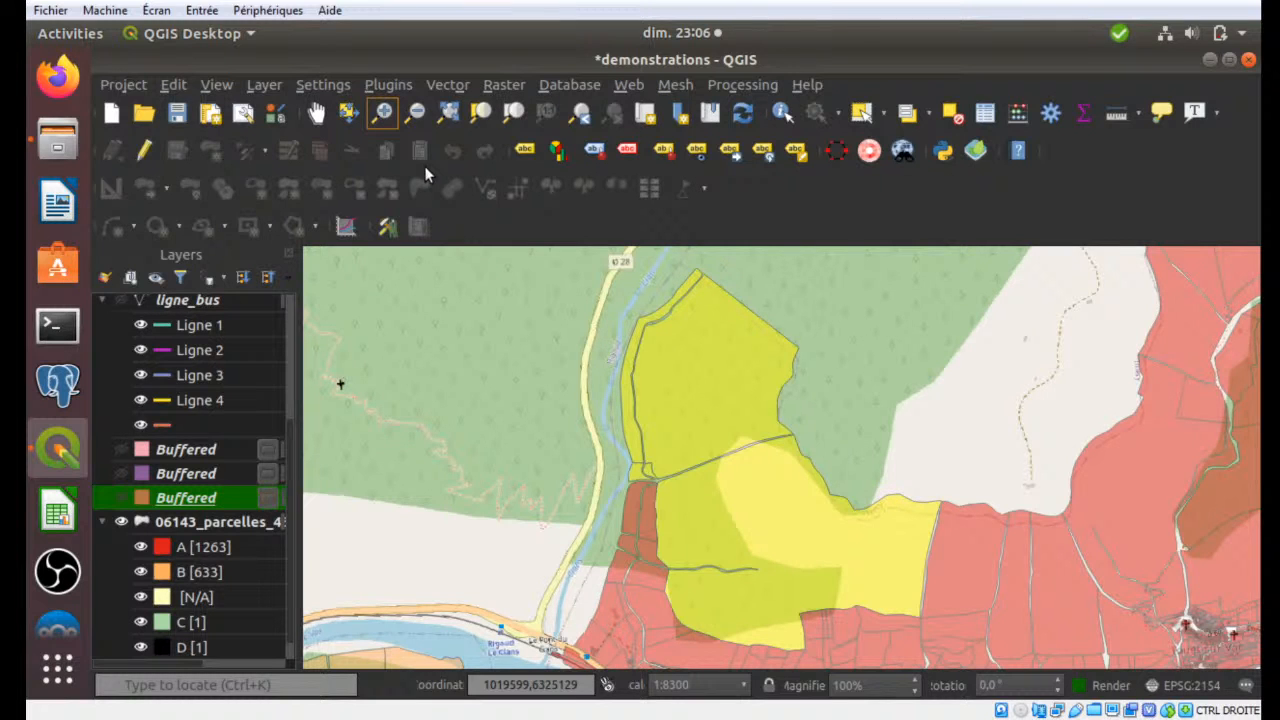
click(373, 81)
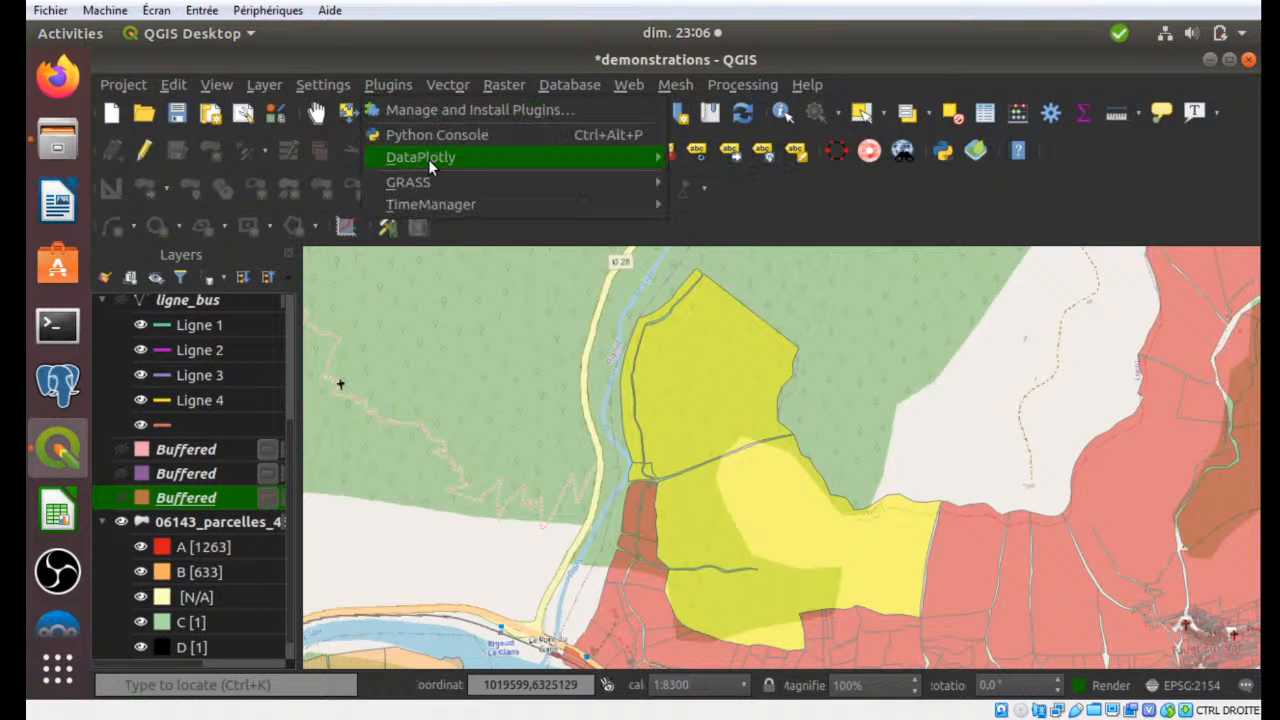
mouse_move(428, 159)
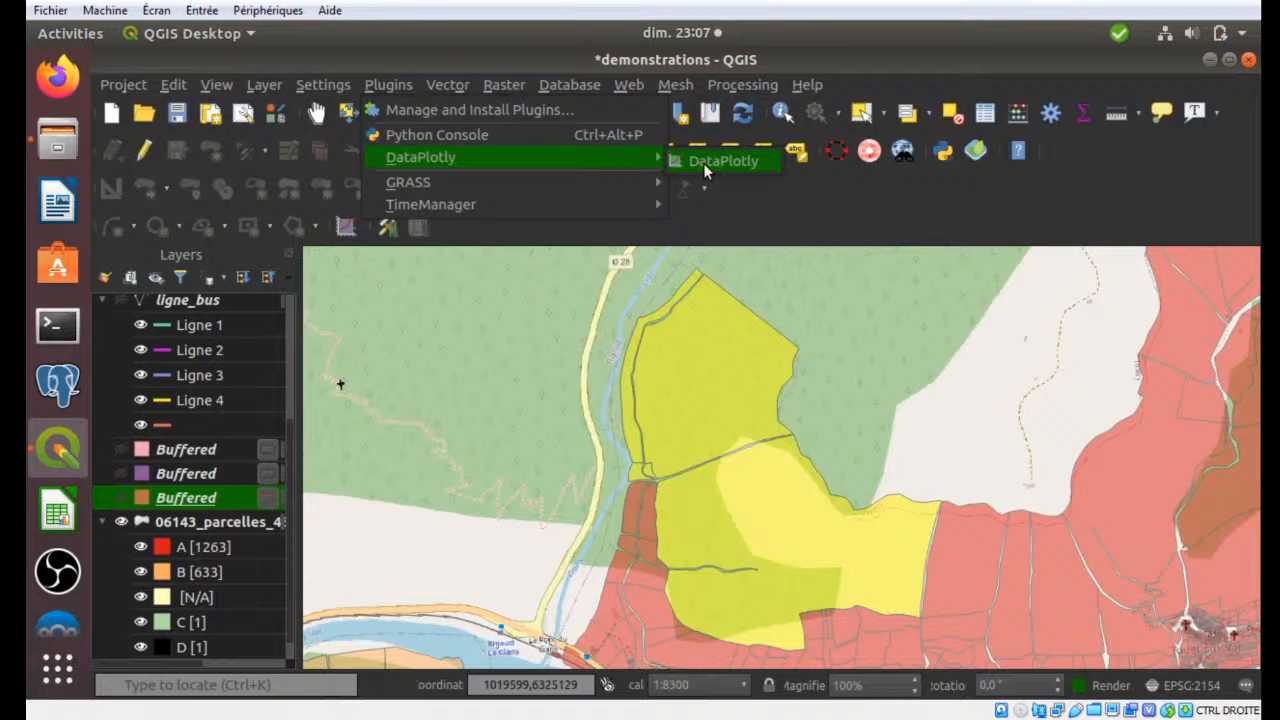
click(111, 88)
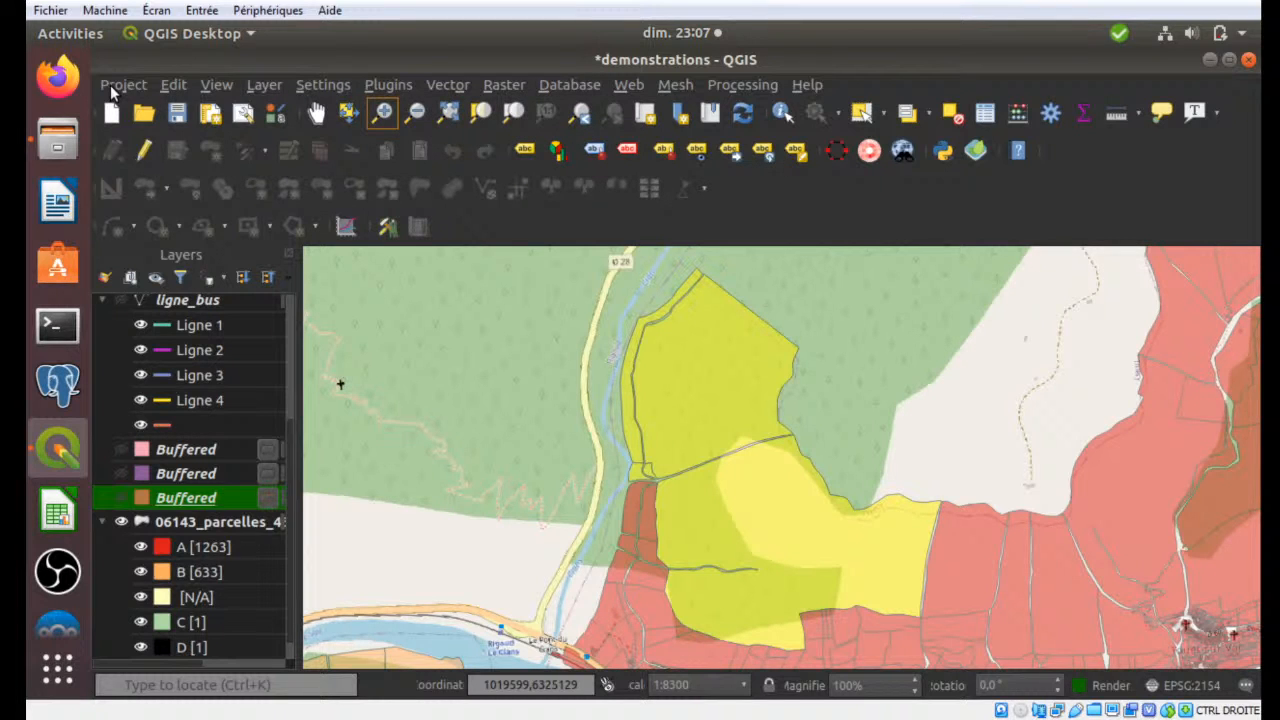
click(110, 85)
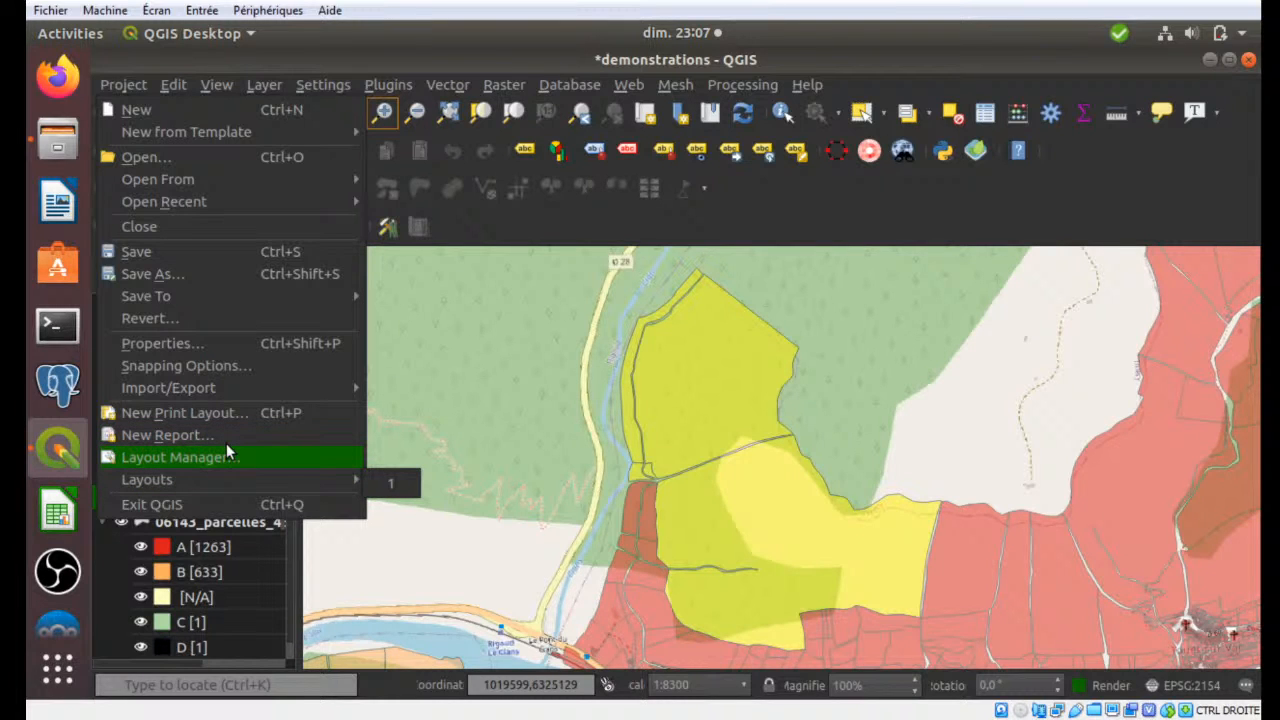
Step: Display the 100-metre parcel buffer over the selected parcels once more, and hide it again
click(227, 455)
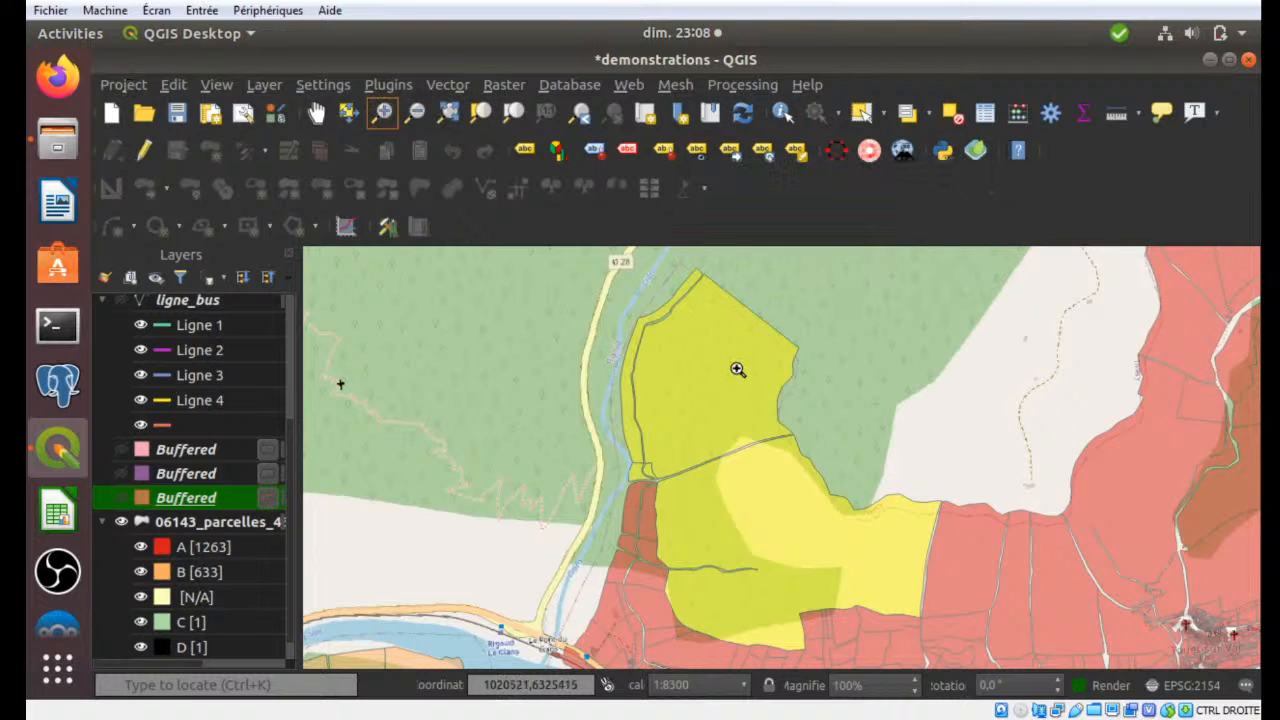
click(121, 497)
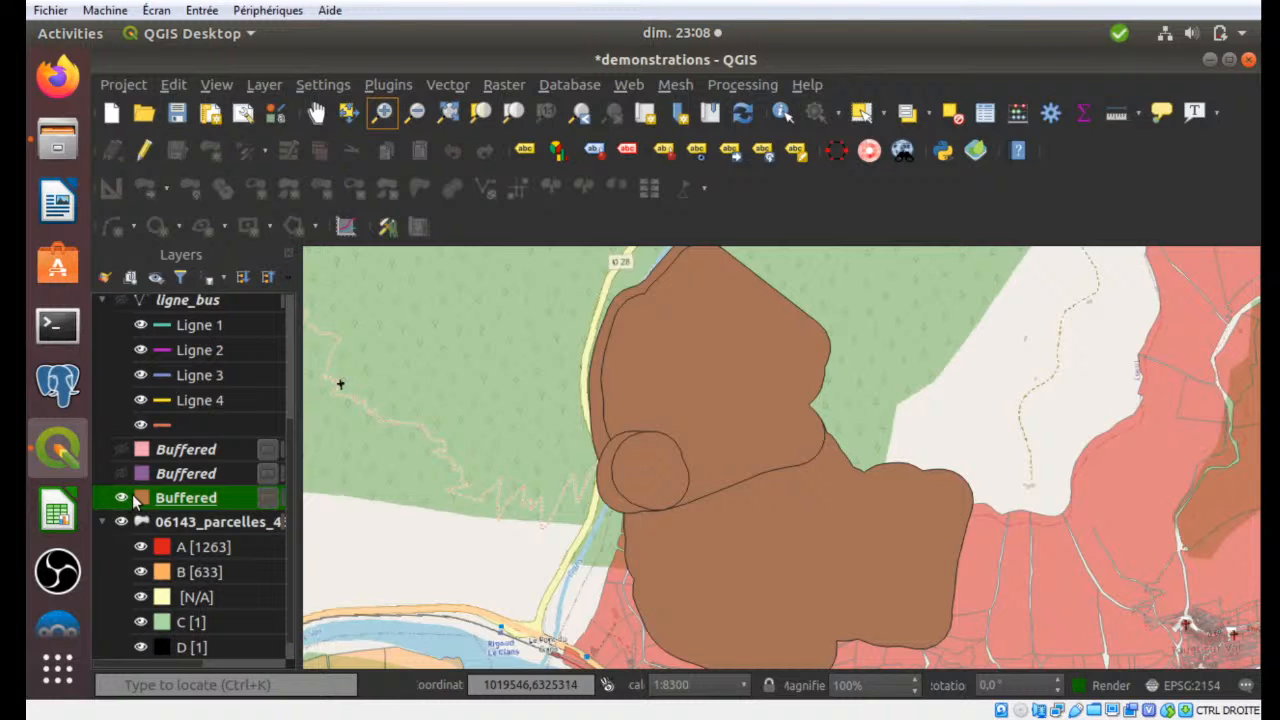
click(124, 497)
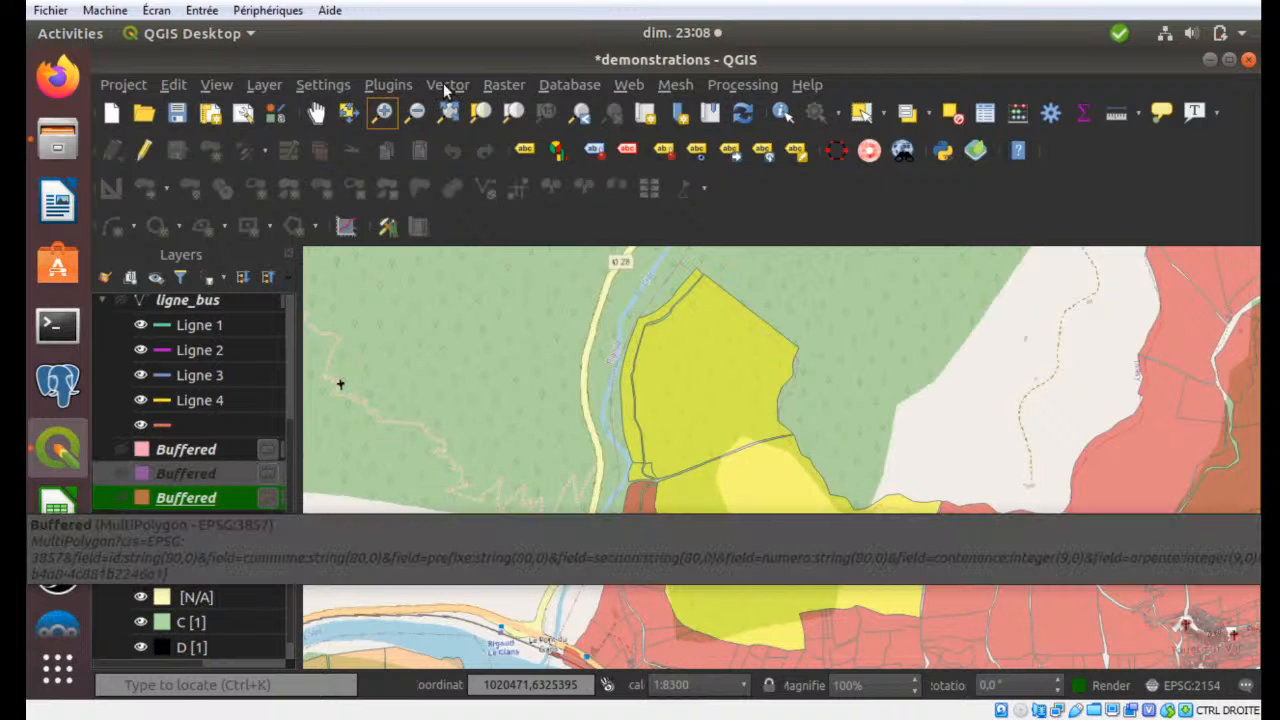
Step: Create a temporary buffer of -20 metres on only the selected features of 06143_parcelles_4326, without dissolving the result
click(443, 84)
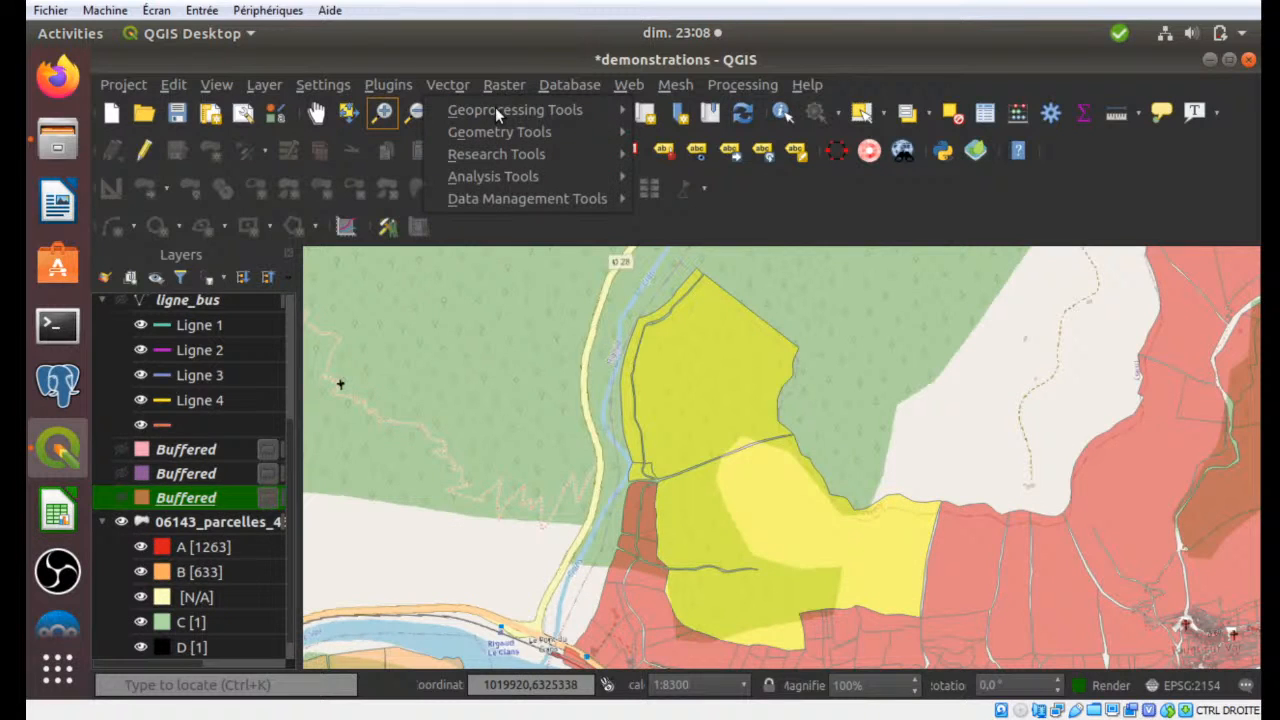
mouse_move(499, 108)
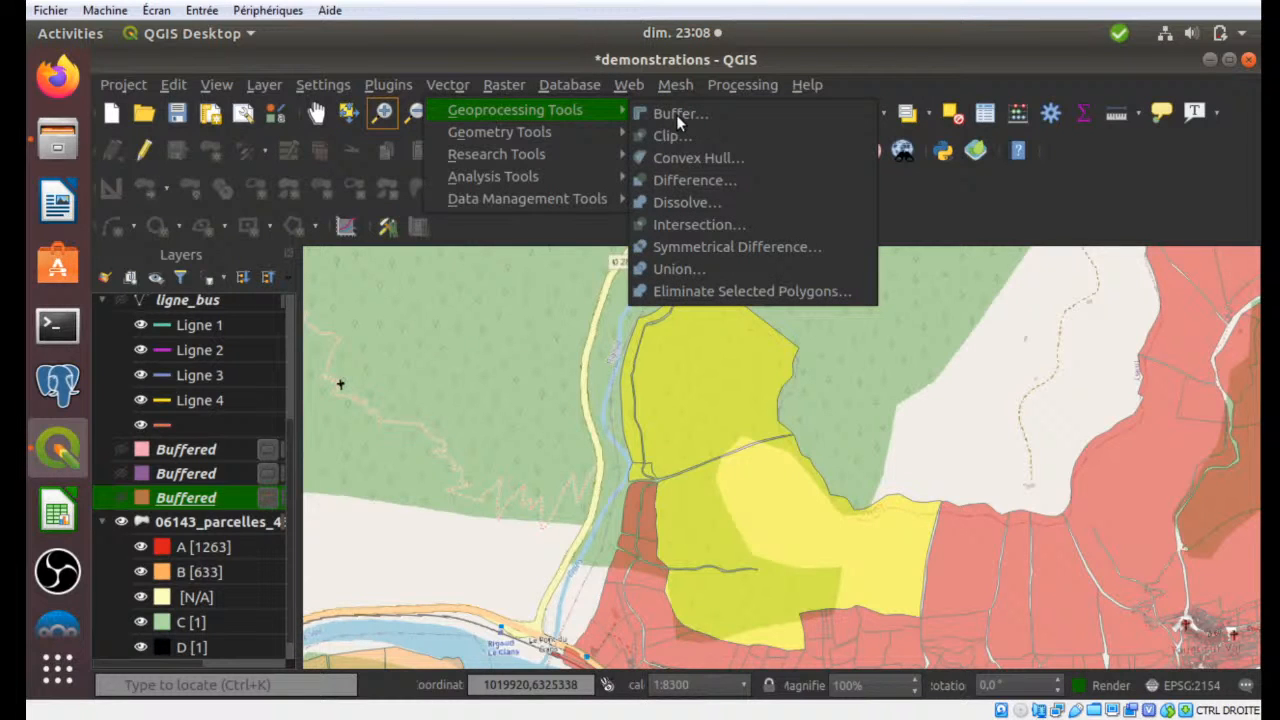
click(676, 114)
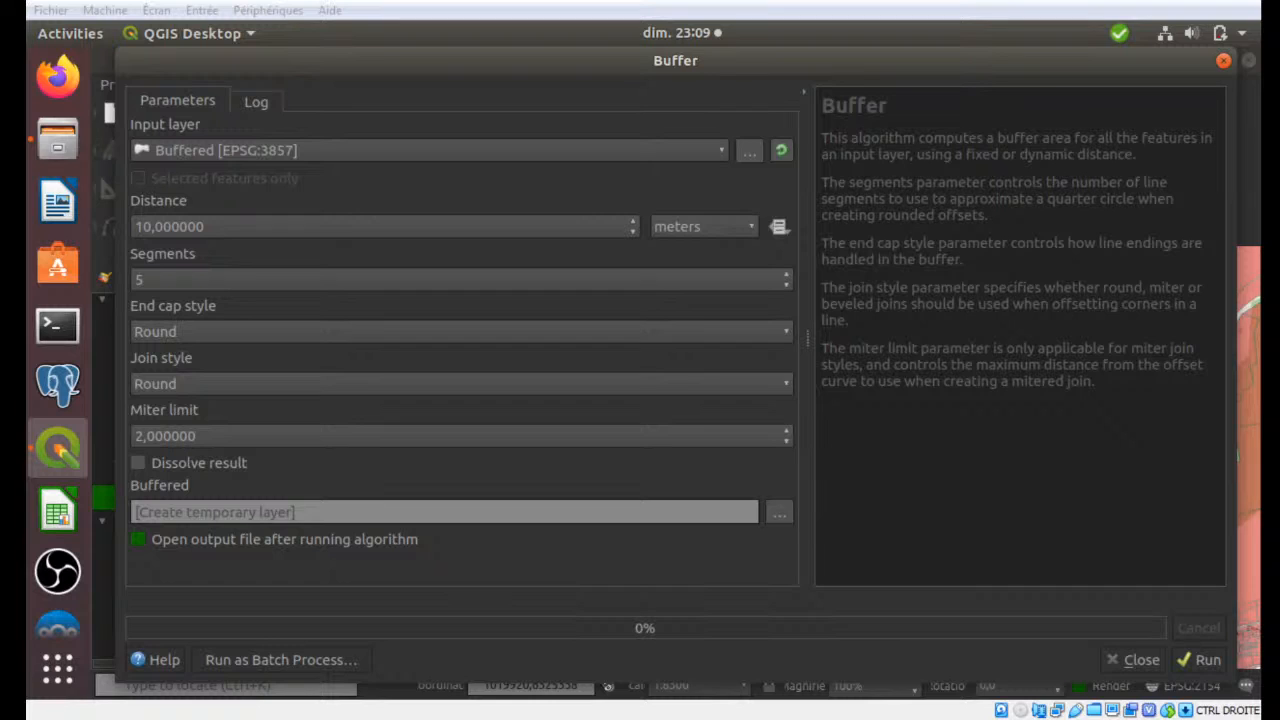
click(289, 153)
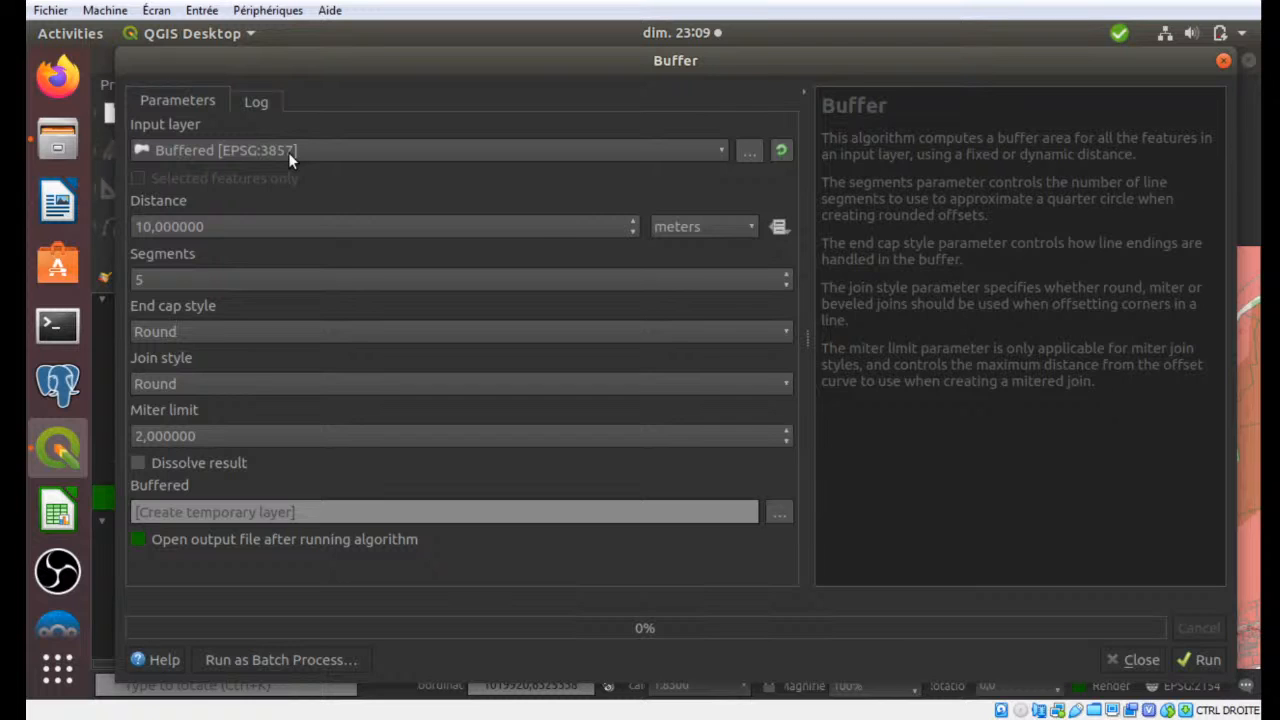
click(288, 152)
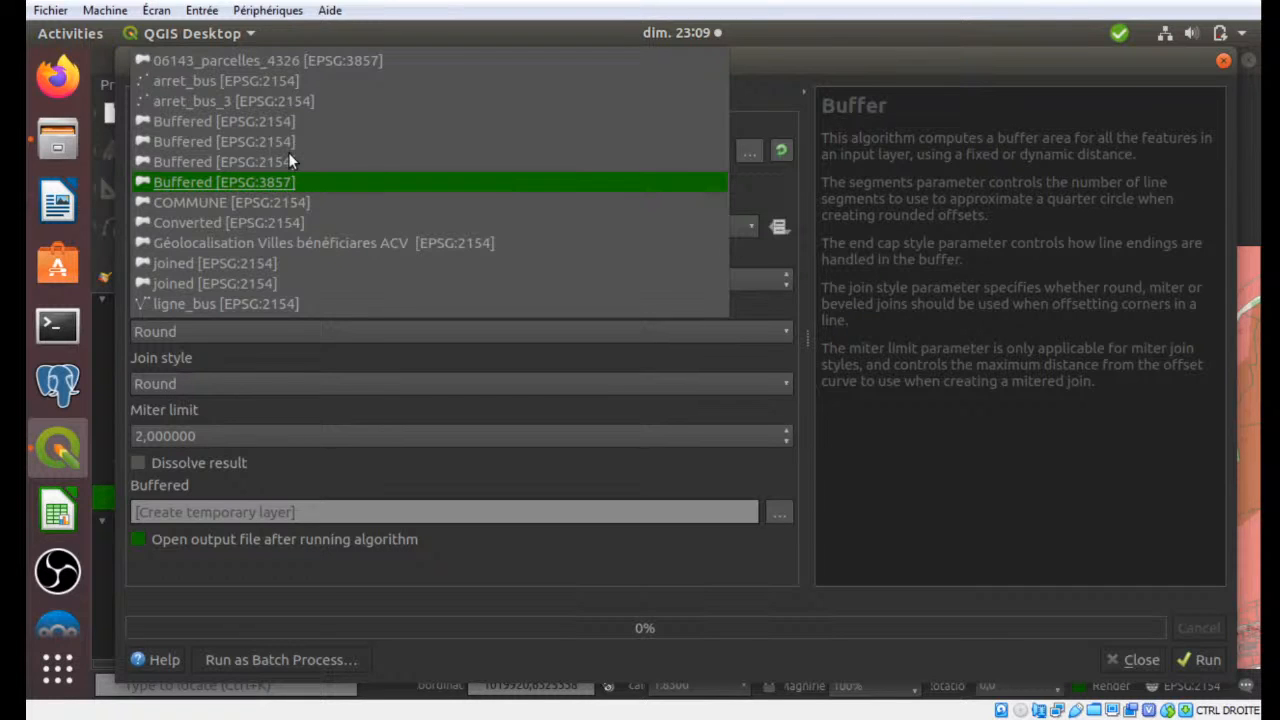
click(242, 61)
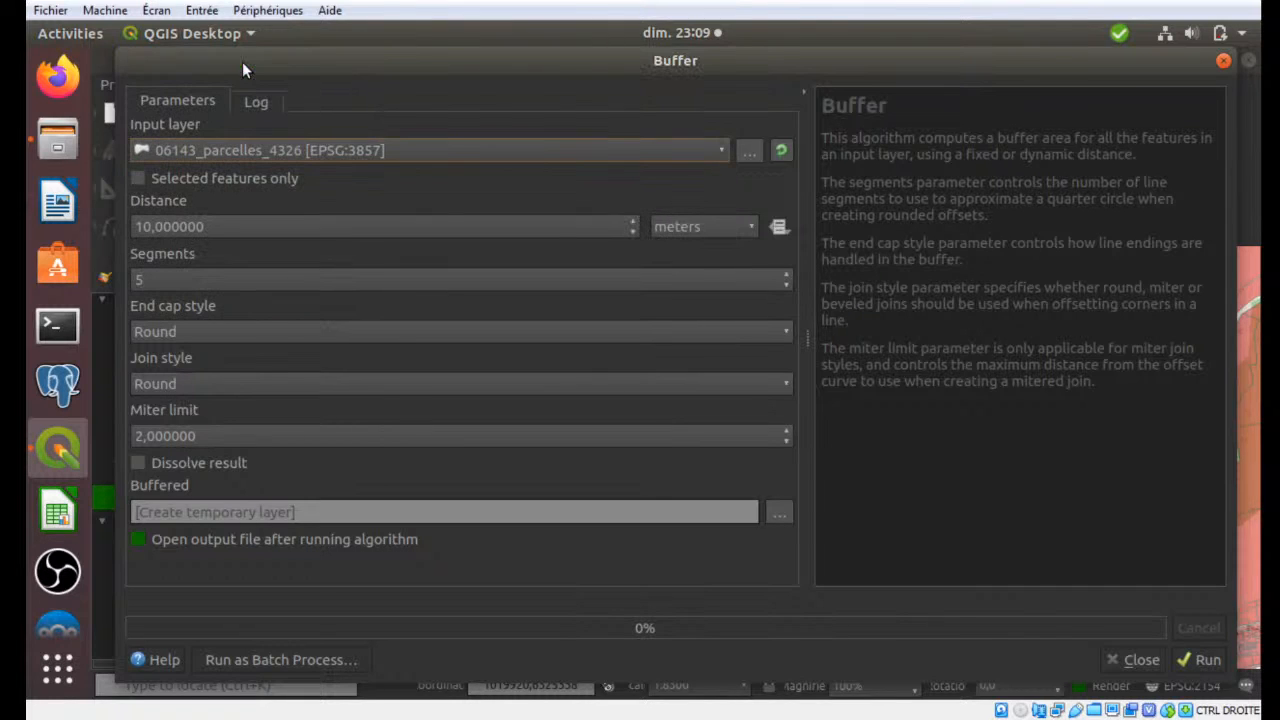
click(190, 176)
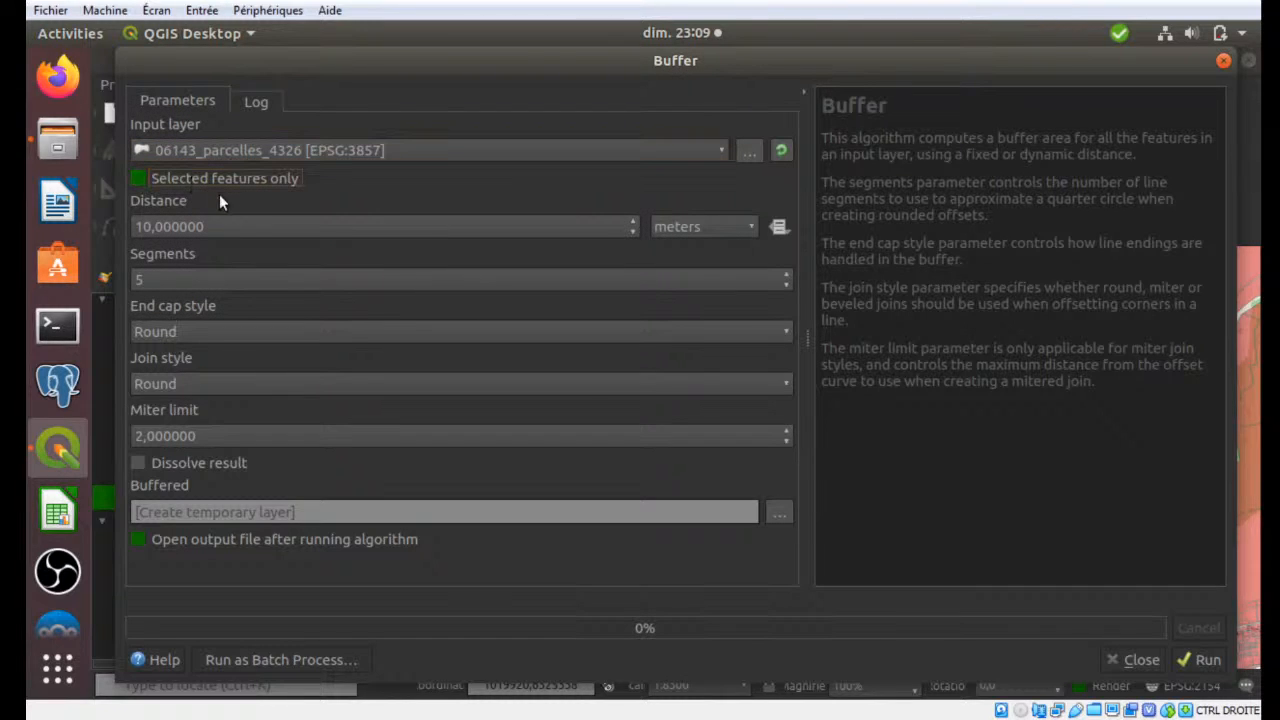
click(119, 230)
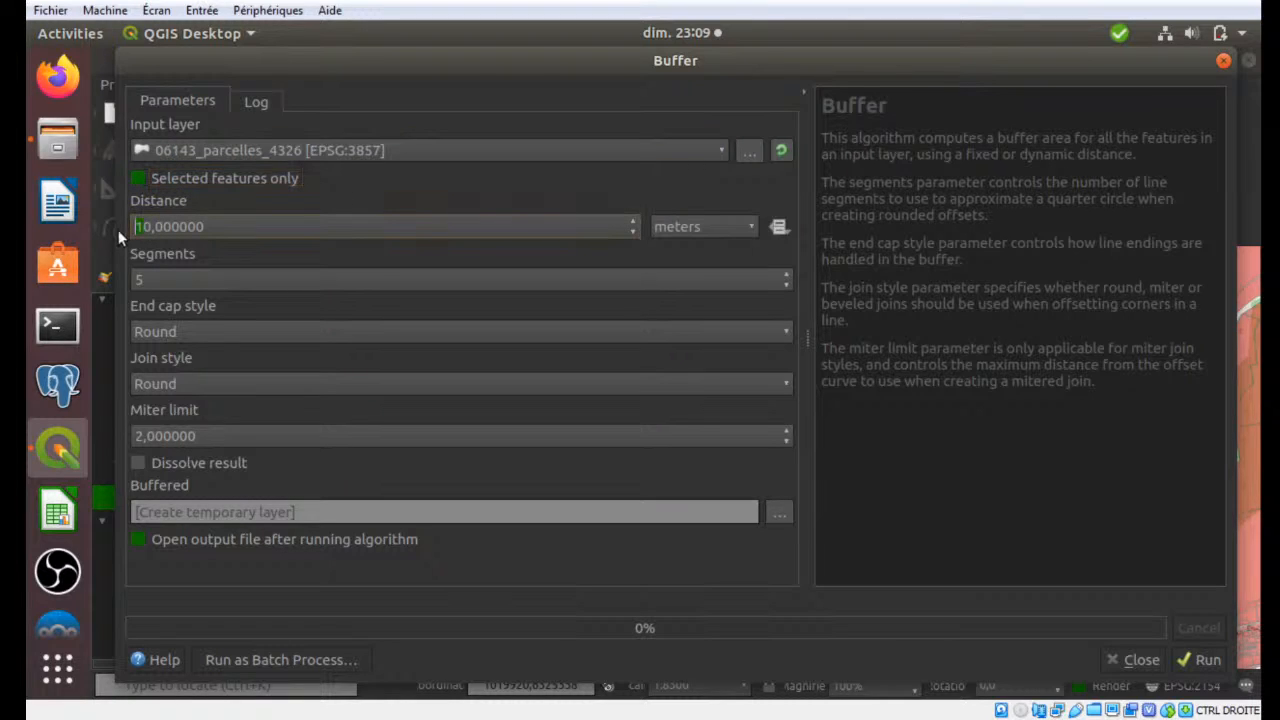
text(-2)
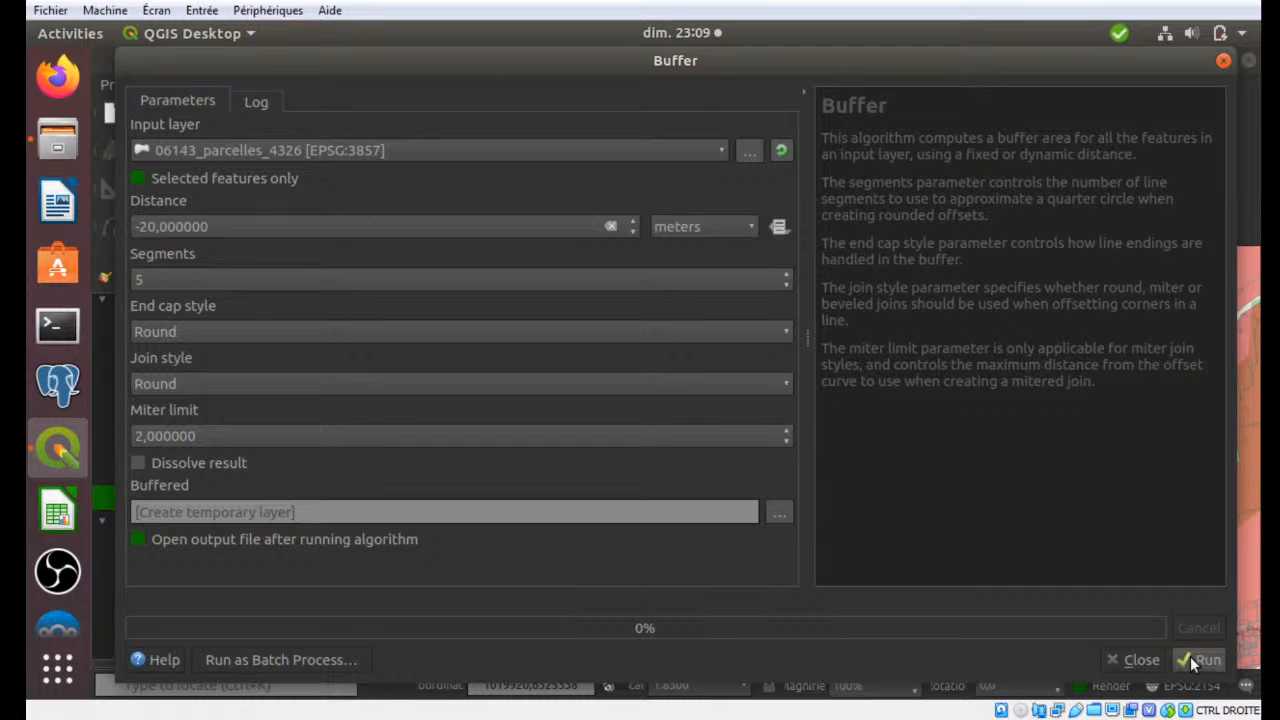
click(1190, 656)
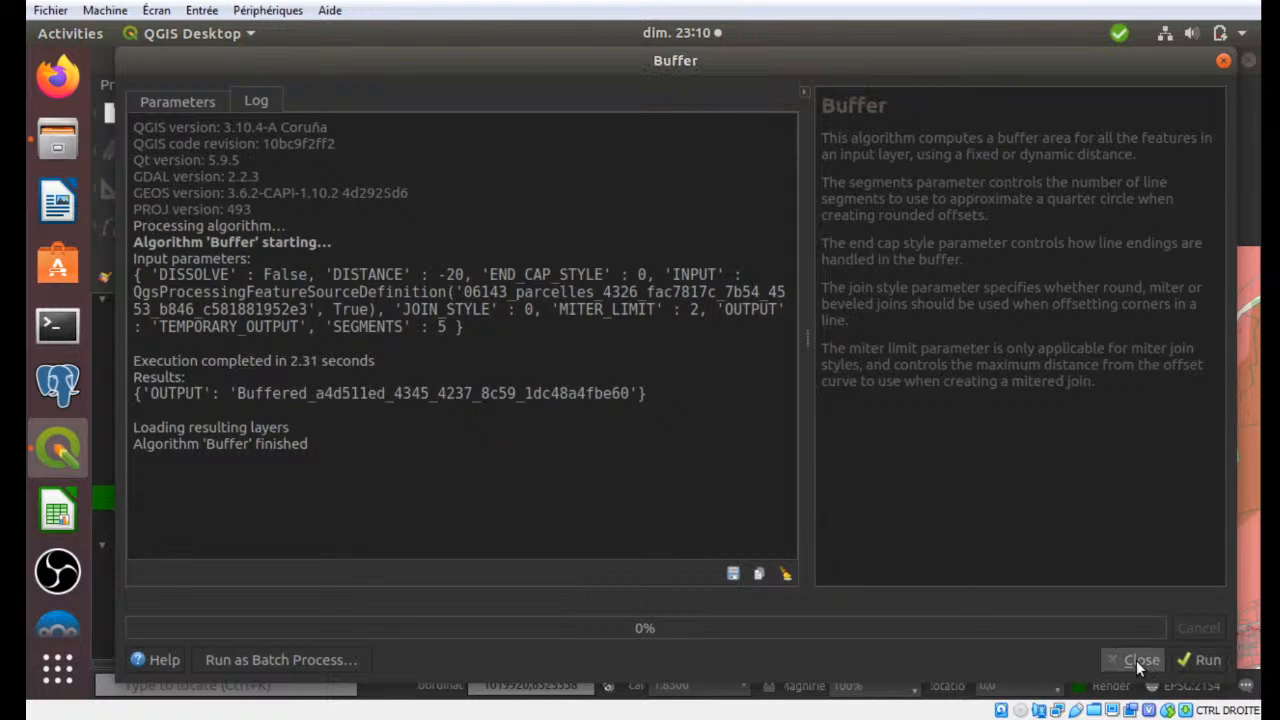
click(1138, 660)
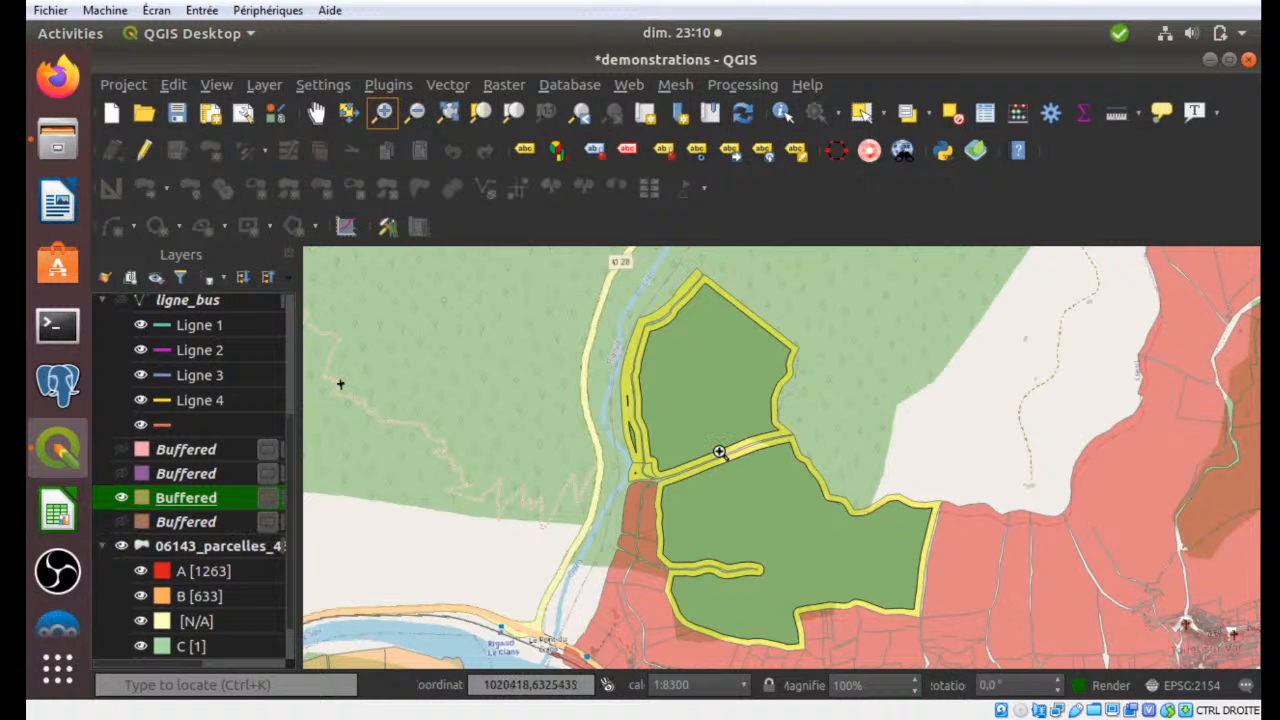
Step: Compare the -20-metre buffer with the selected parcels by toggling its visibility, and show the feature count of that buffer layer
click(121, 499)
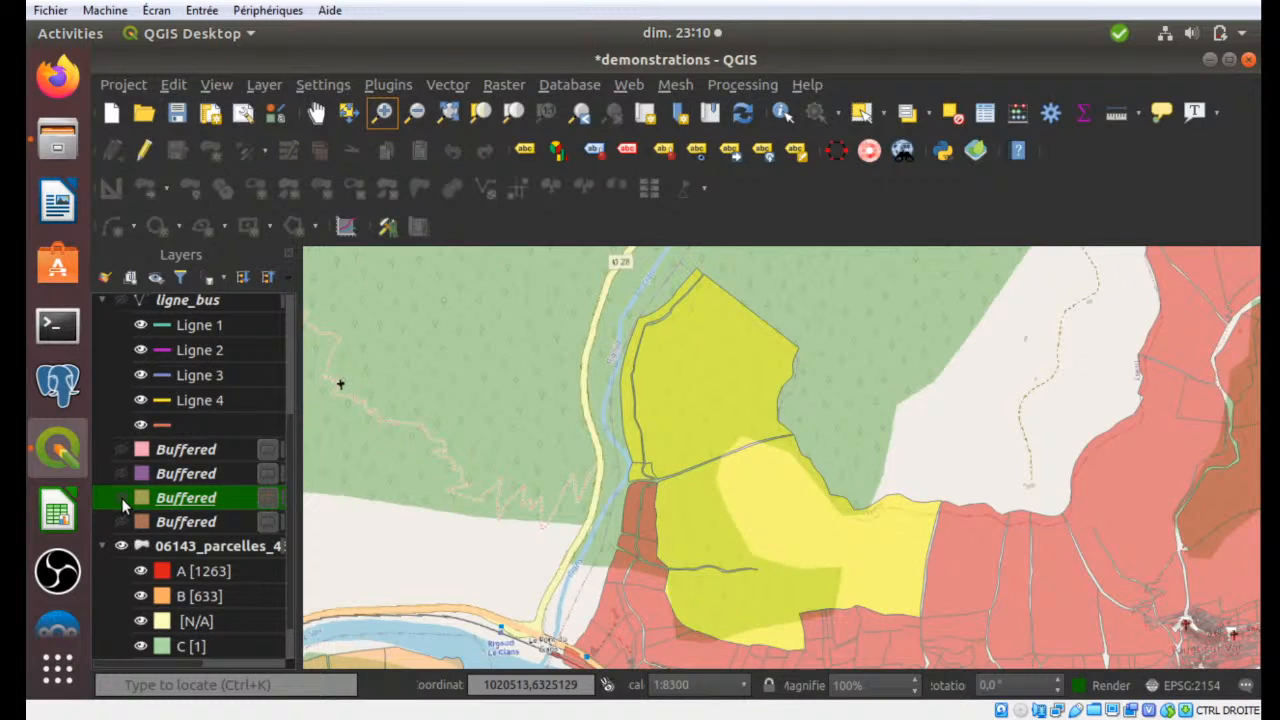
click(121, 499)
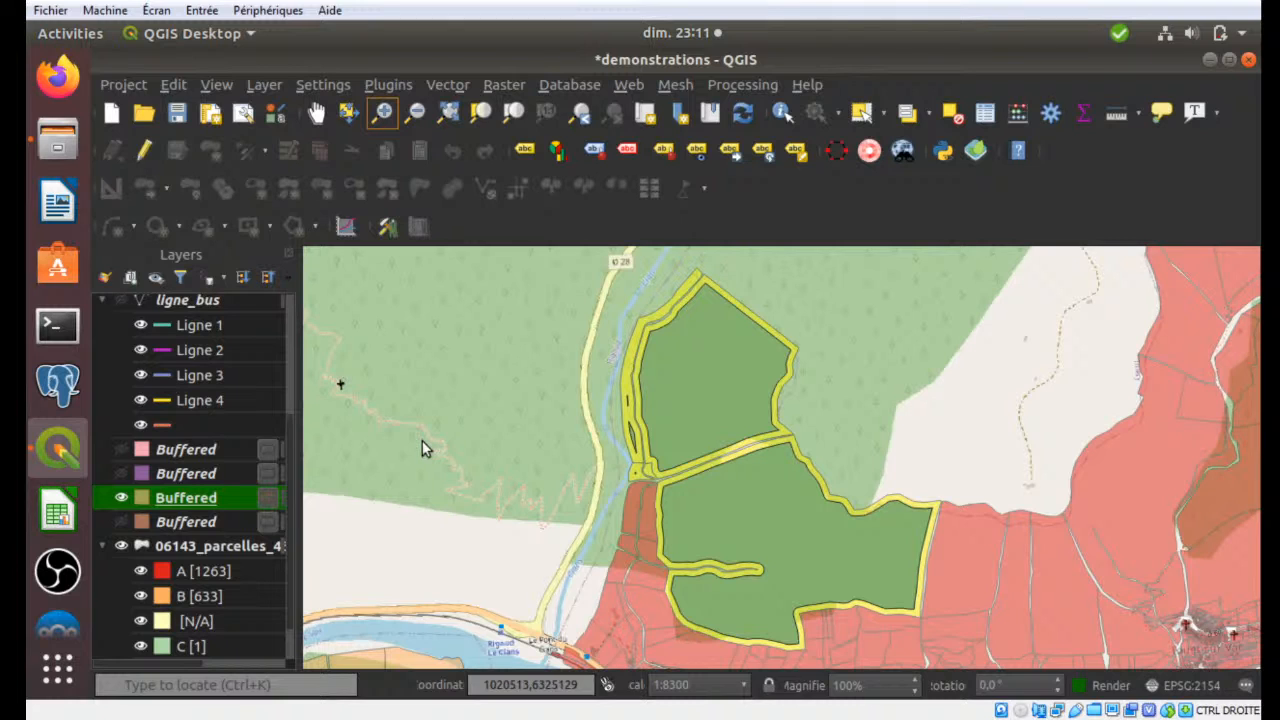
right_click(214, 502)
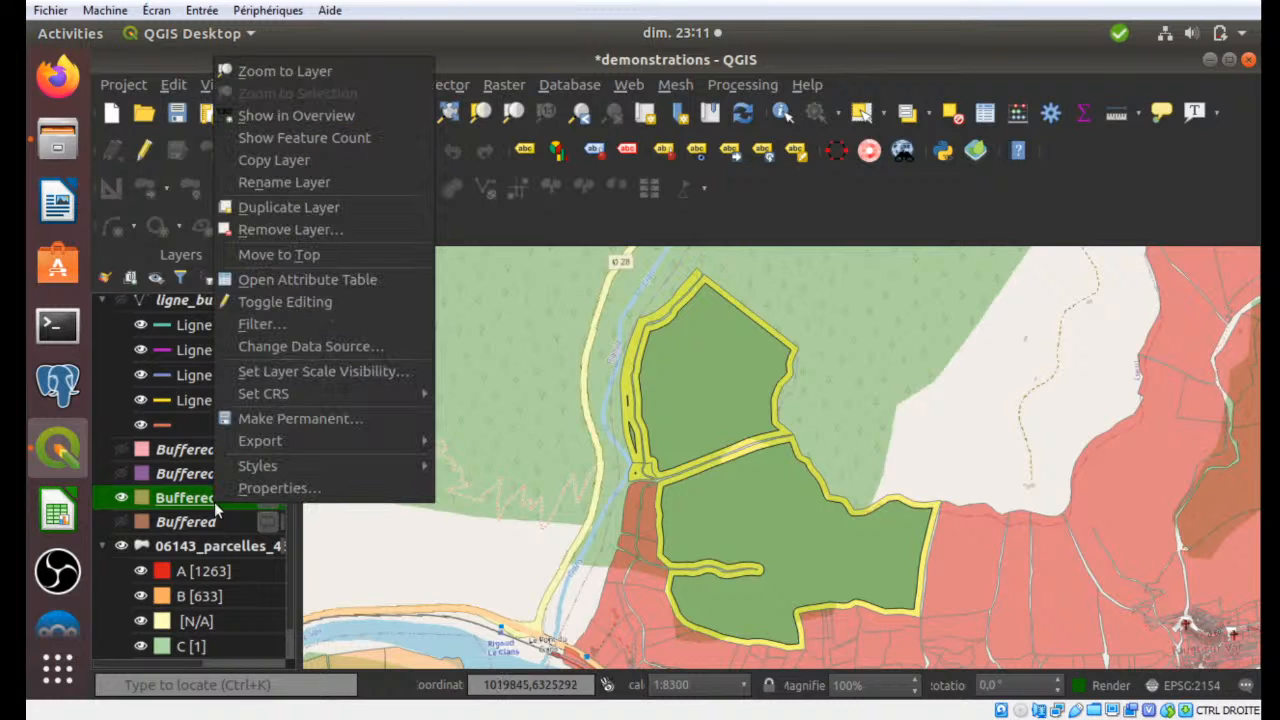
click(315, 136)
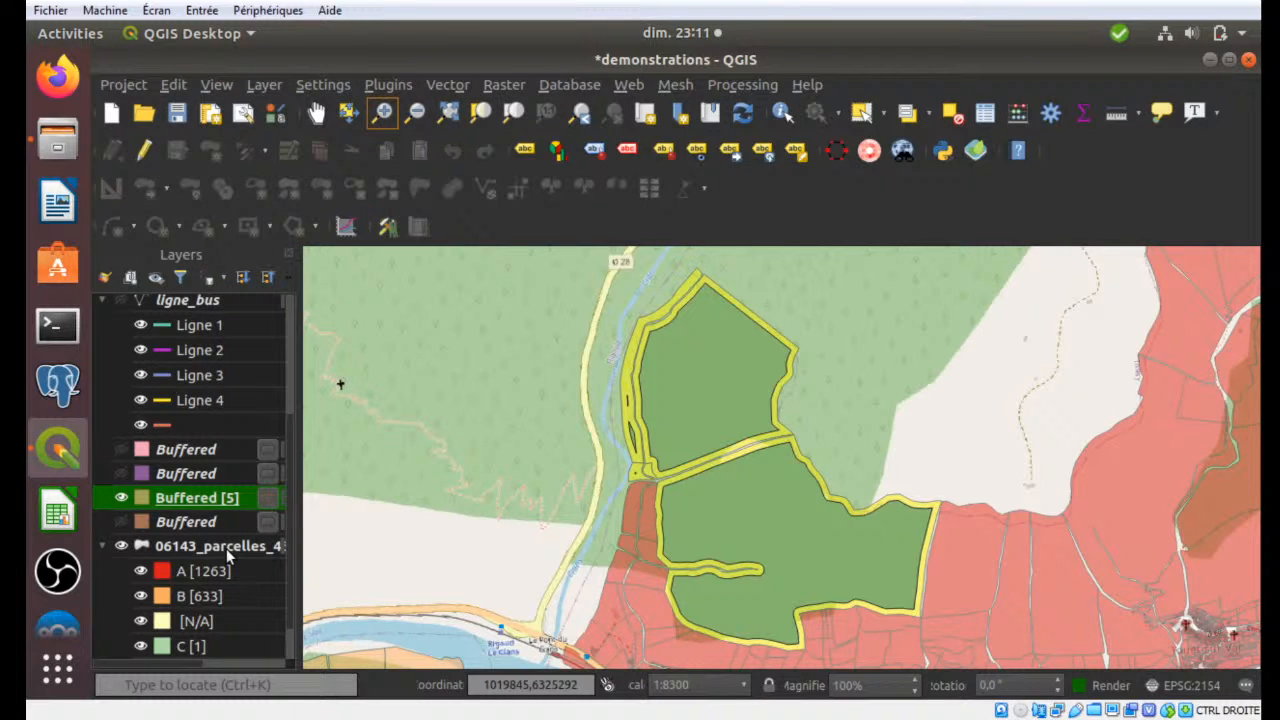
Step: Show the feature count of the hidden 100-metre parcel buffer layer, and inspect the small -20-metre buffer fragment near the river
click(228, 548)
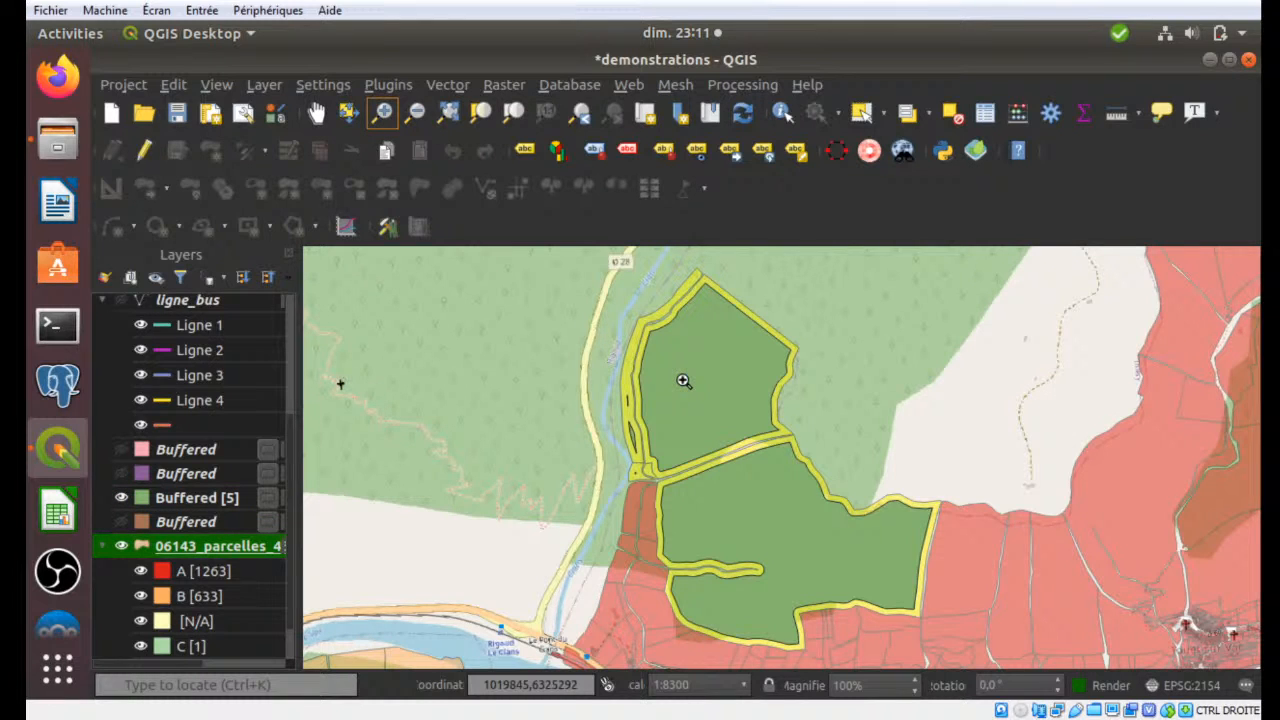
click(226, 523)
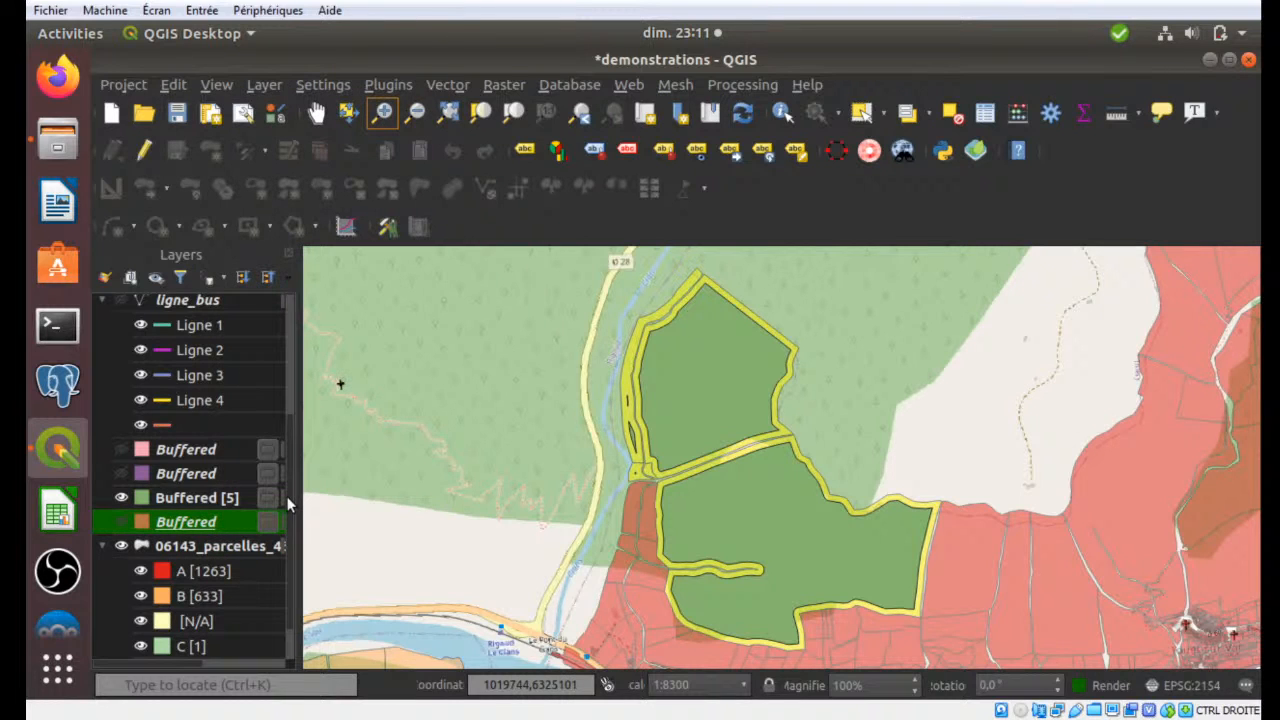
right_click(208, 524)
click(304, 298)
right_click(207, 528)
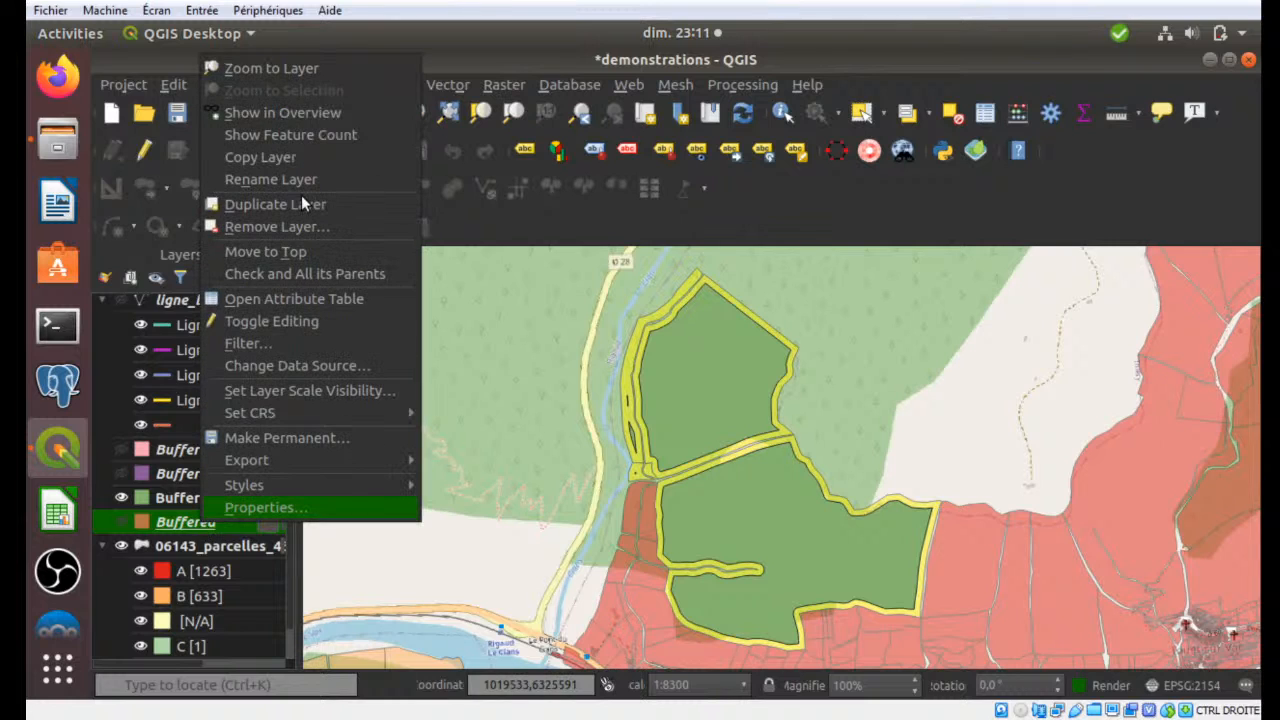
click(301, 135)
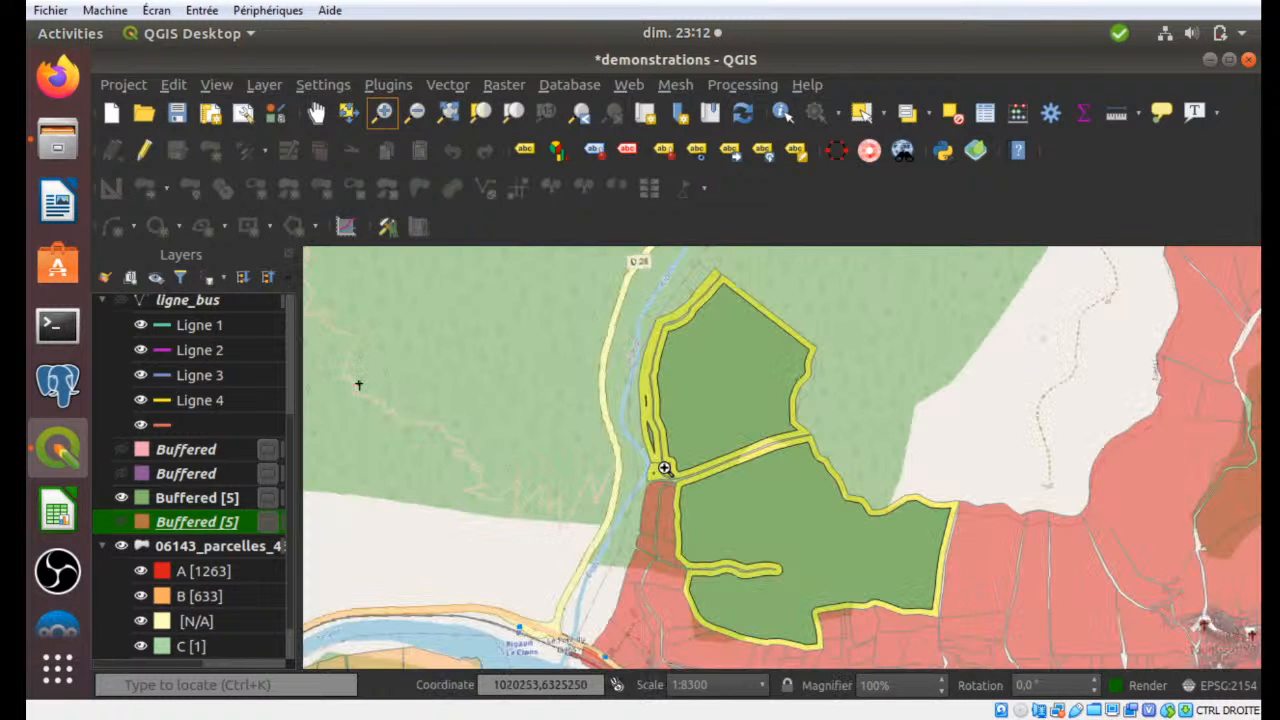
drag(677, 457, 670, 482)
drag(651, 500, 727, 482)
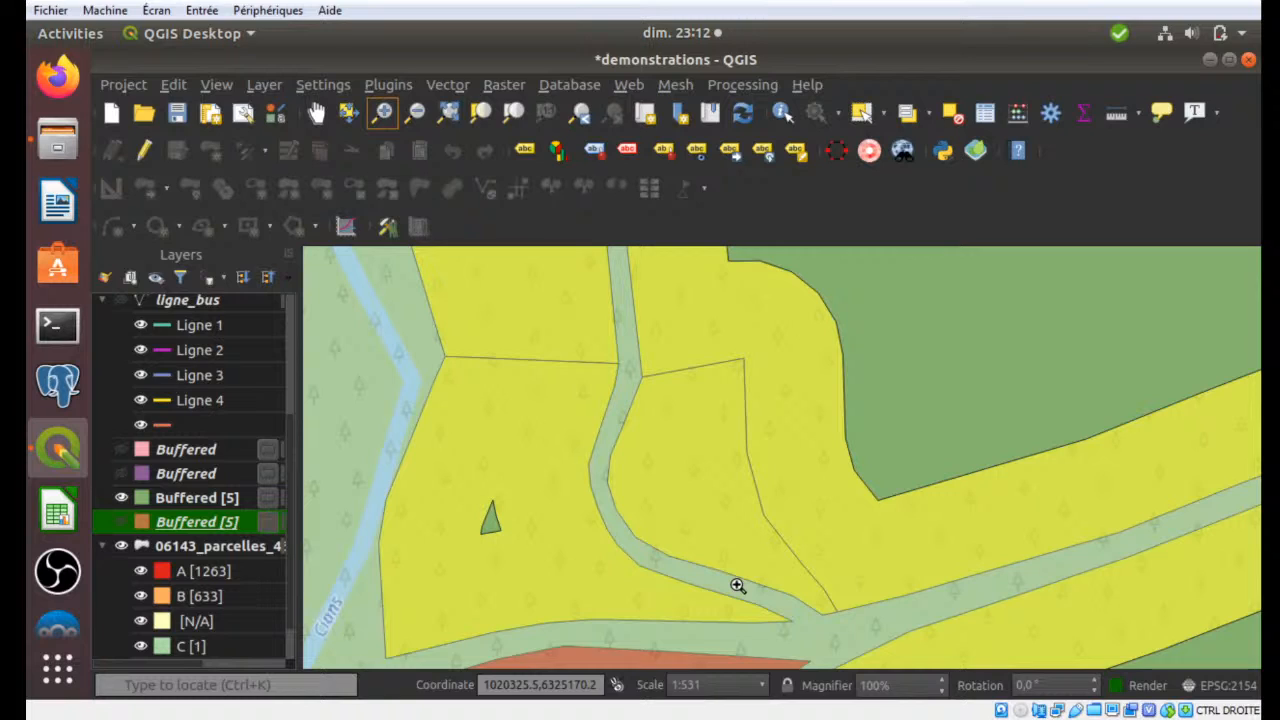
Step: Create a temporary 0-metre buffer from only the selected features of 06143_parcelles_4326, without dissolving the result
click(449, 84)
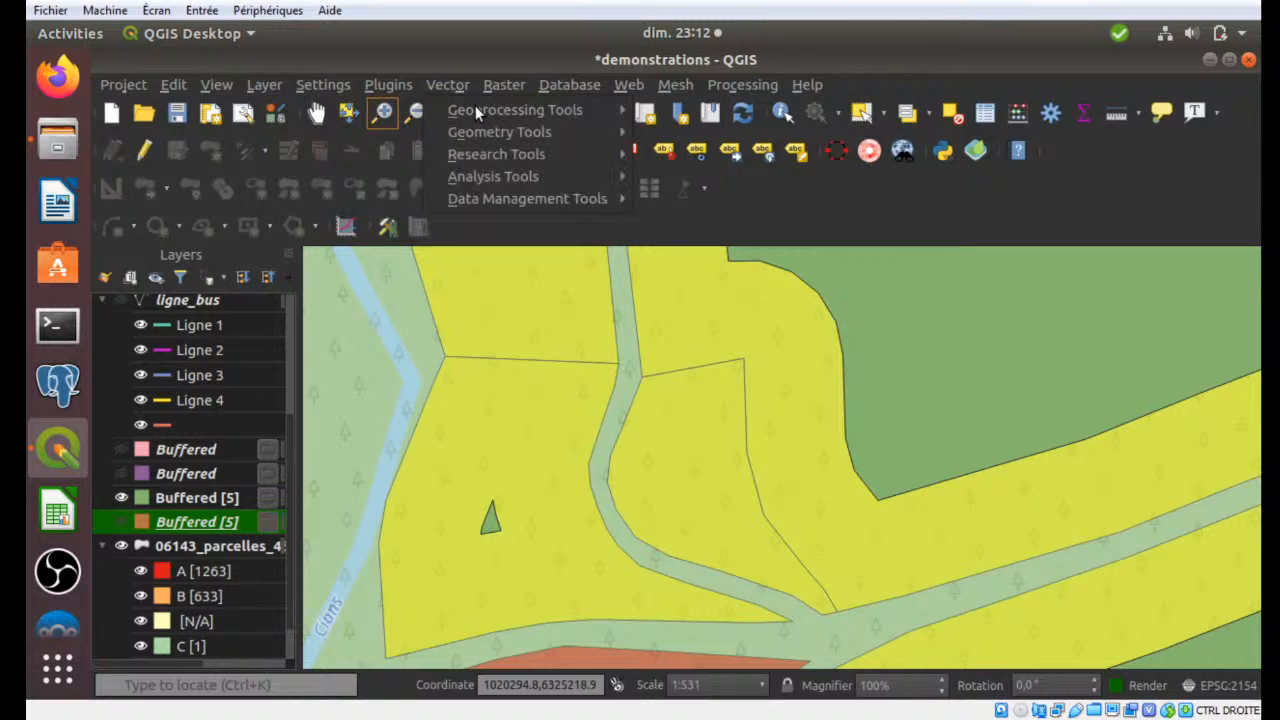
click(456, 85)
click(456, 86)
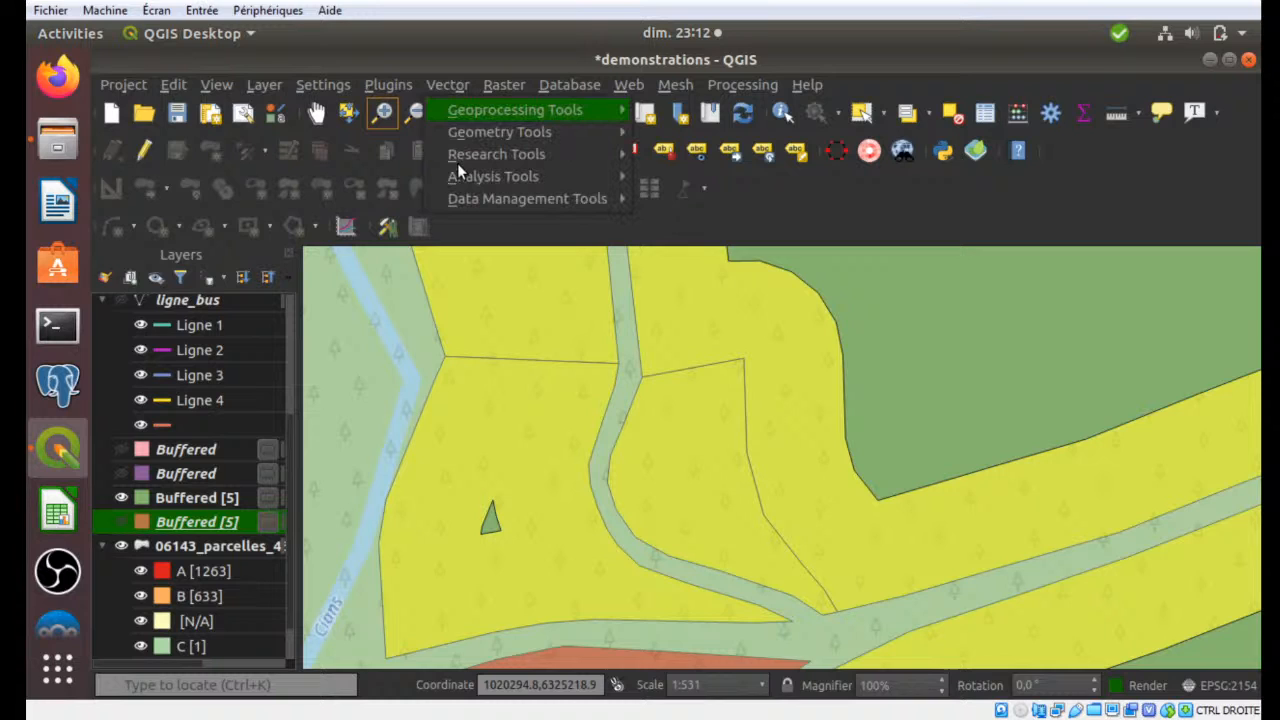
mouse_move(602, 105)
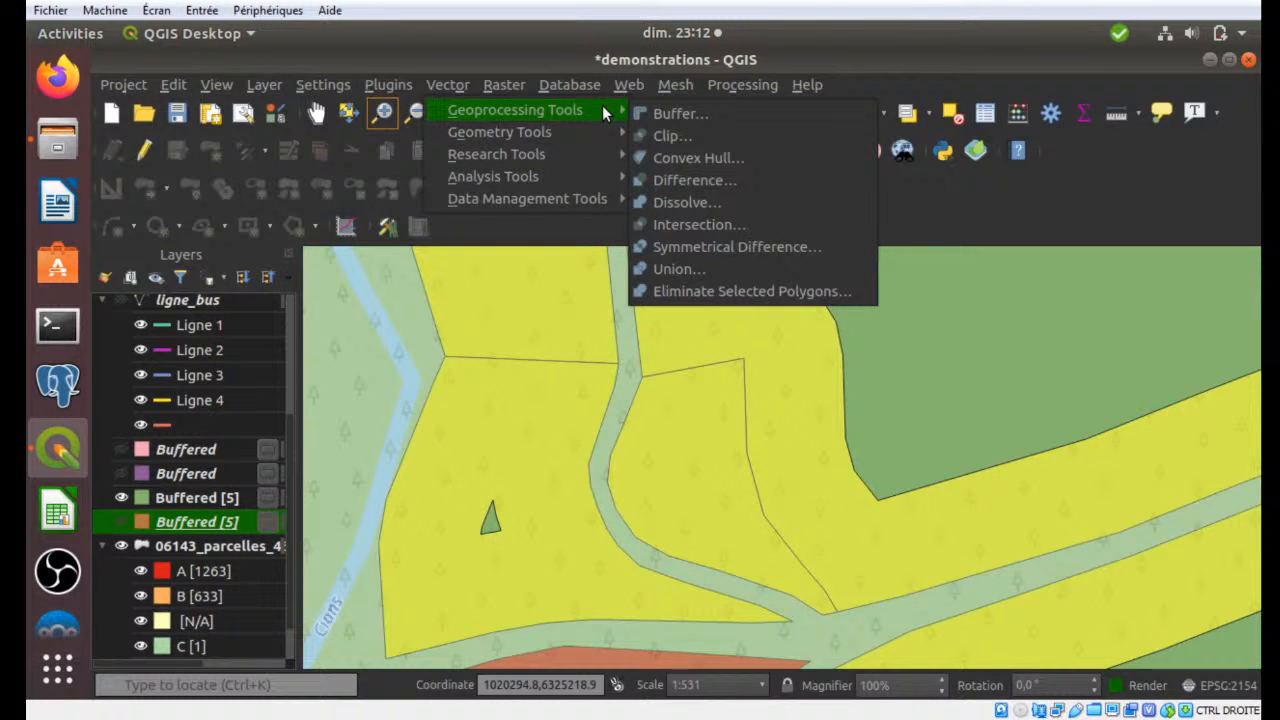
click(675, 113)
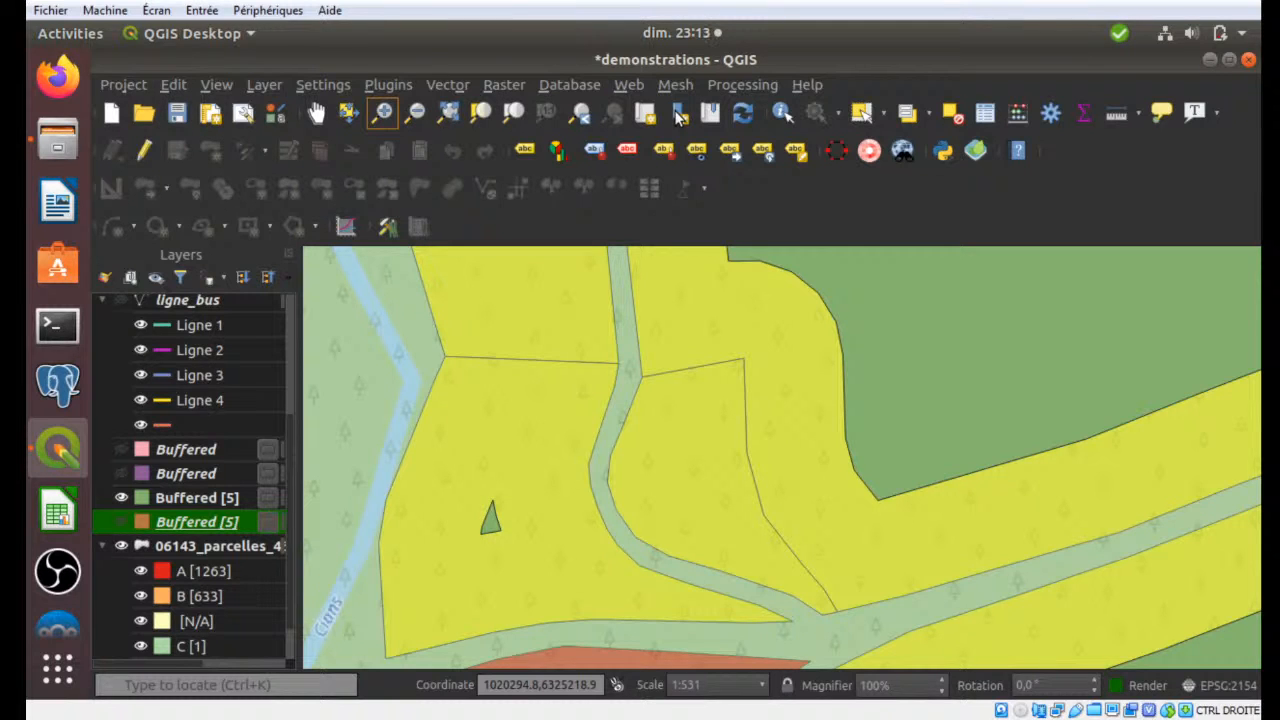
click(678, 114)
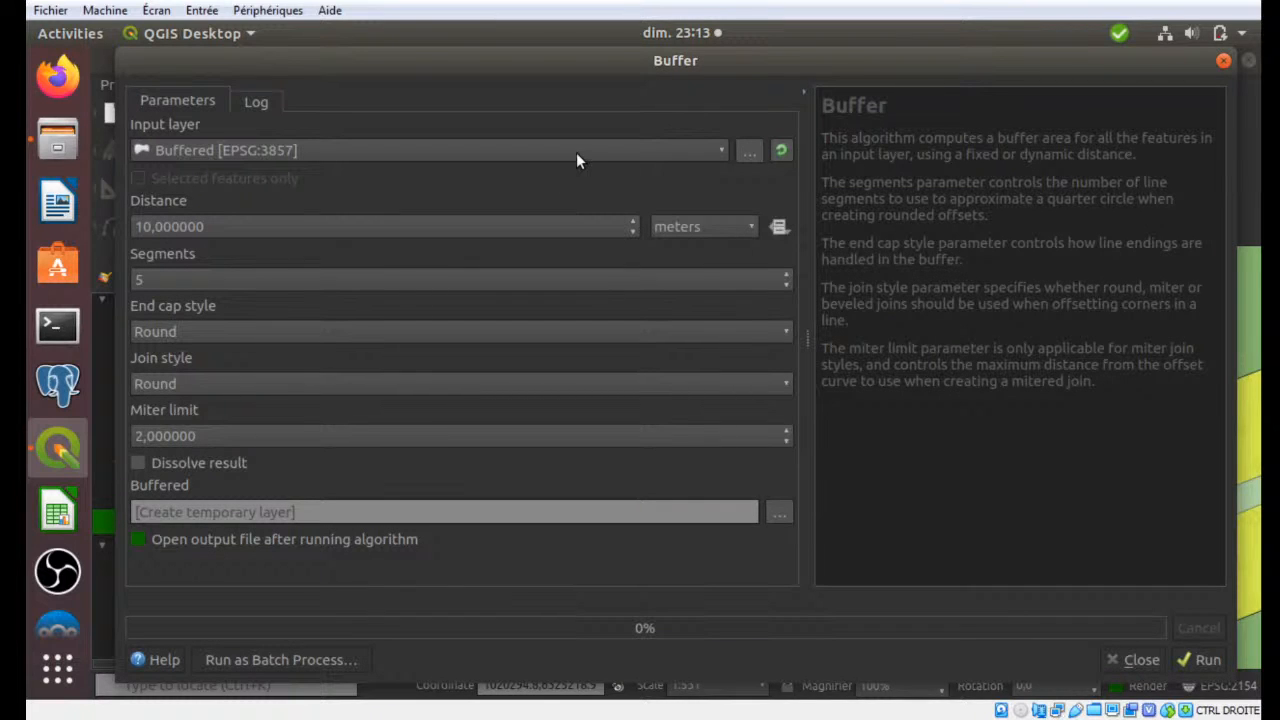
click(503, 152)
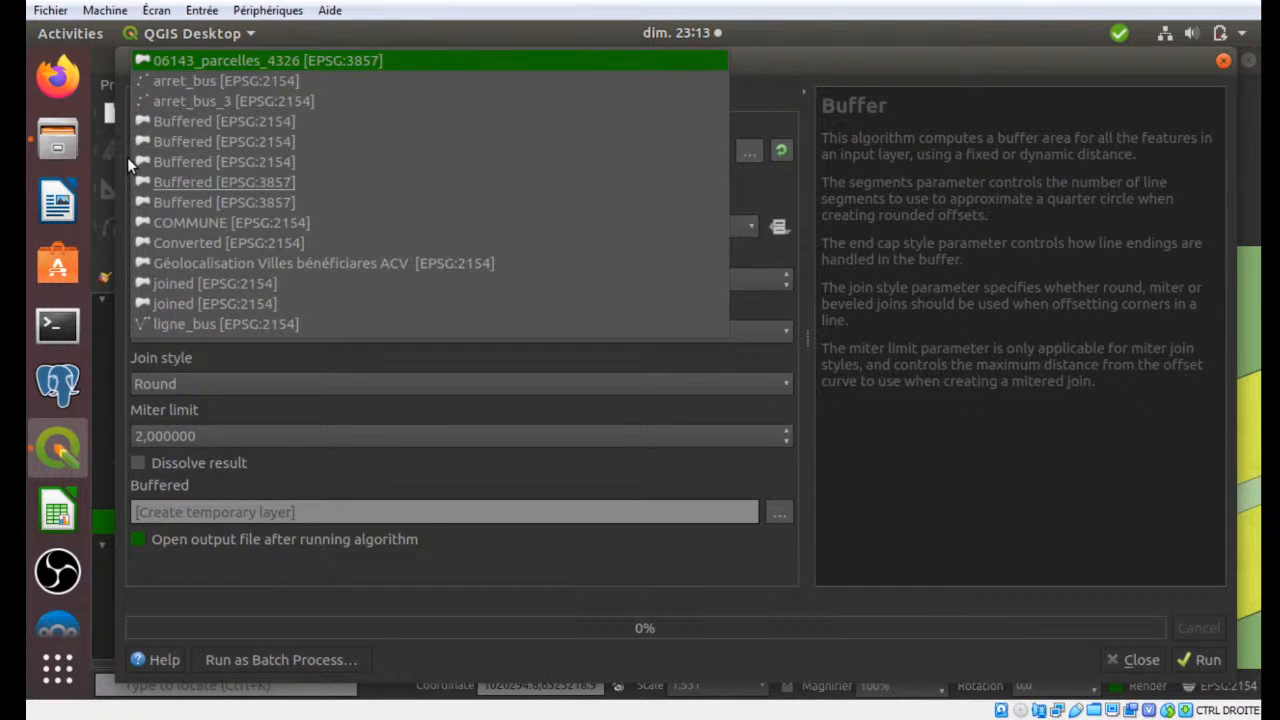
key(Return)
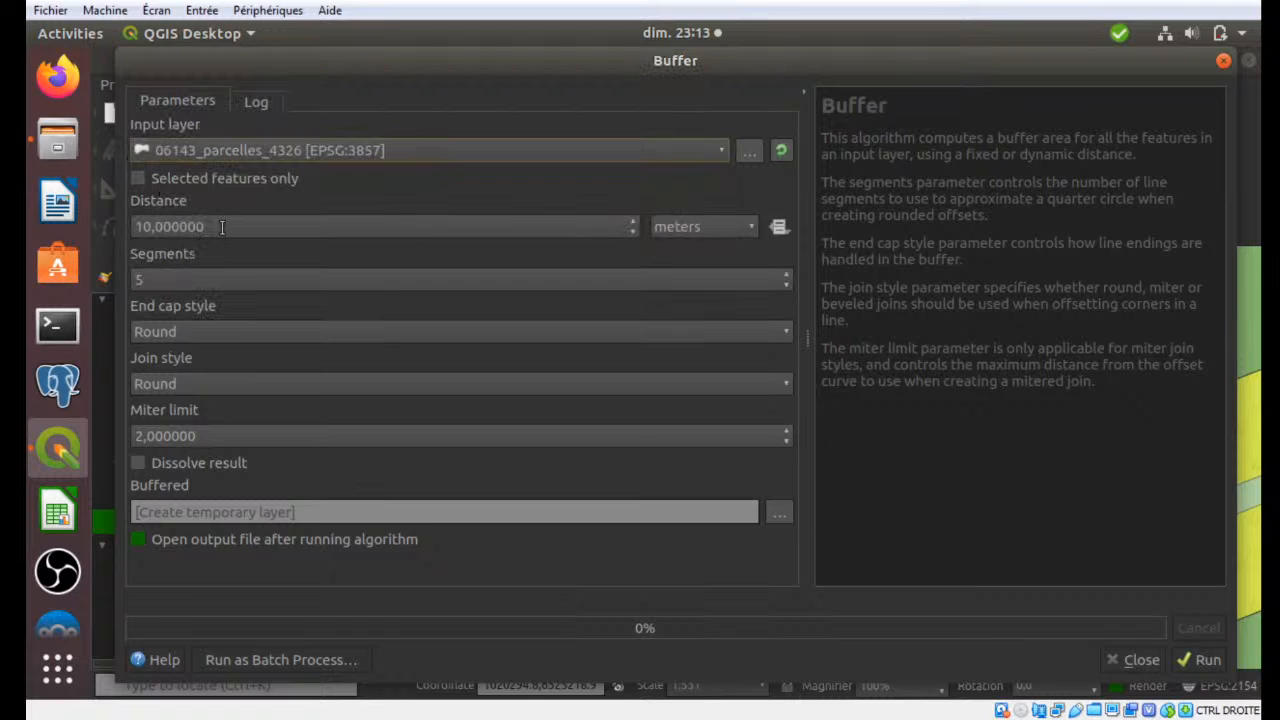
drag(222, 228, 117, 211)
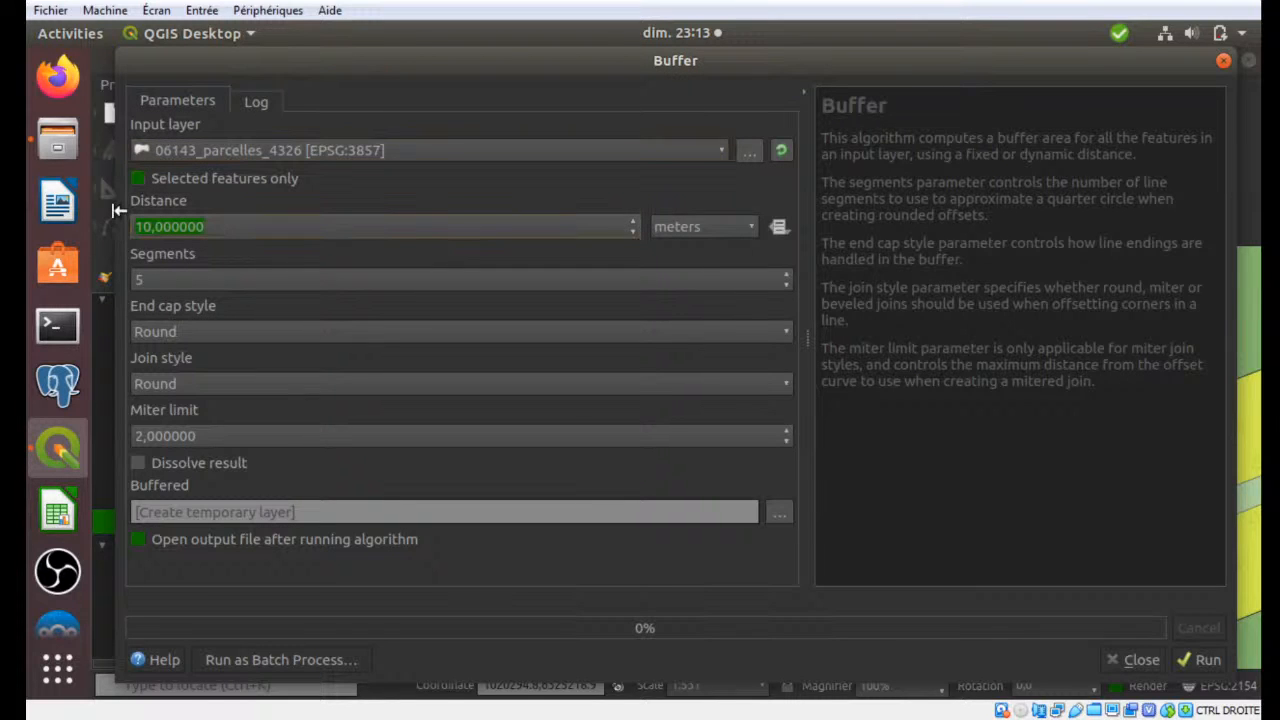
text(0)
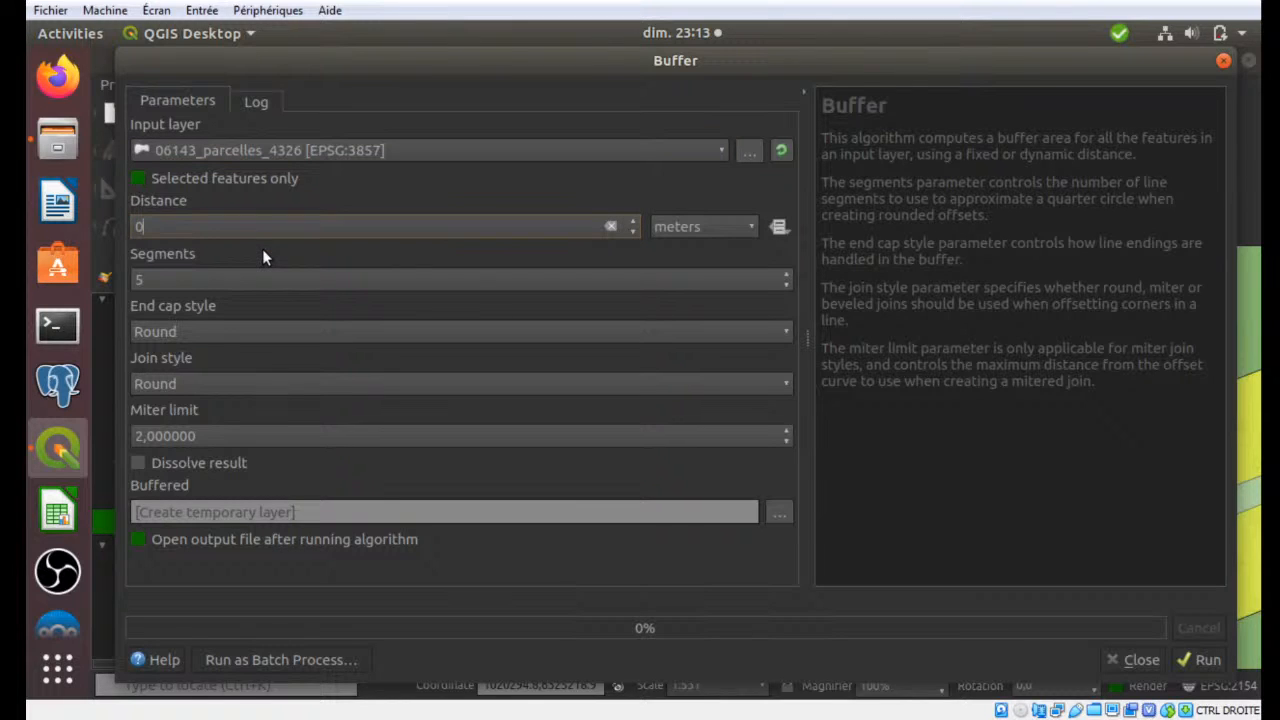
click(262, 249)
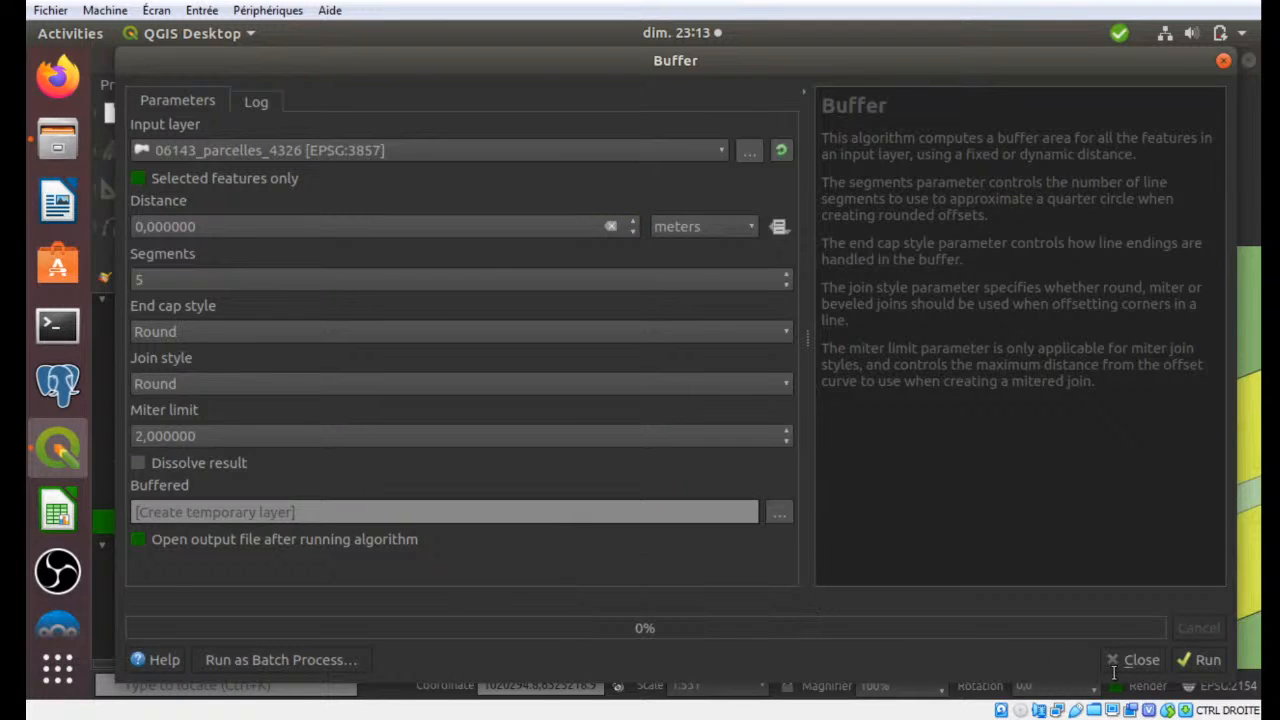
click(1206, 659)
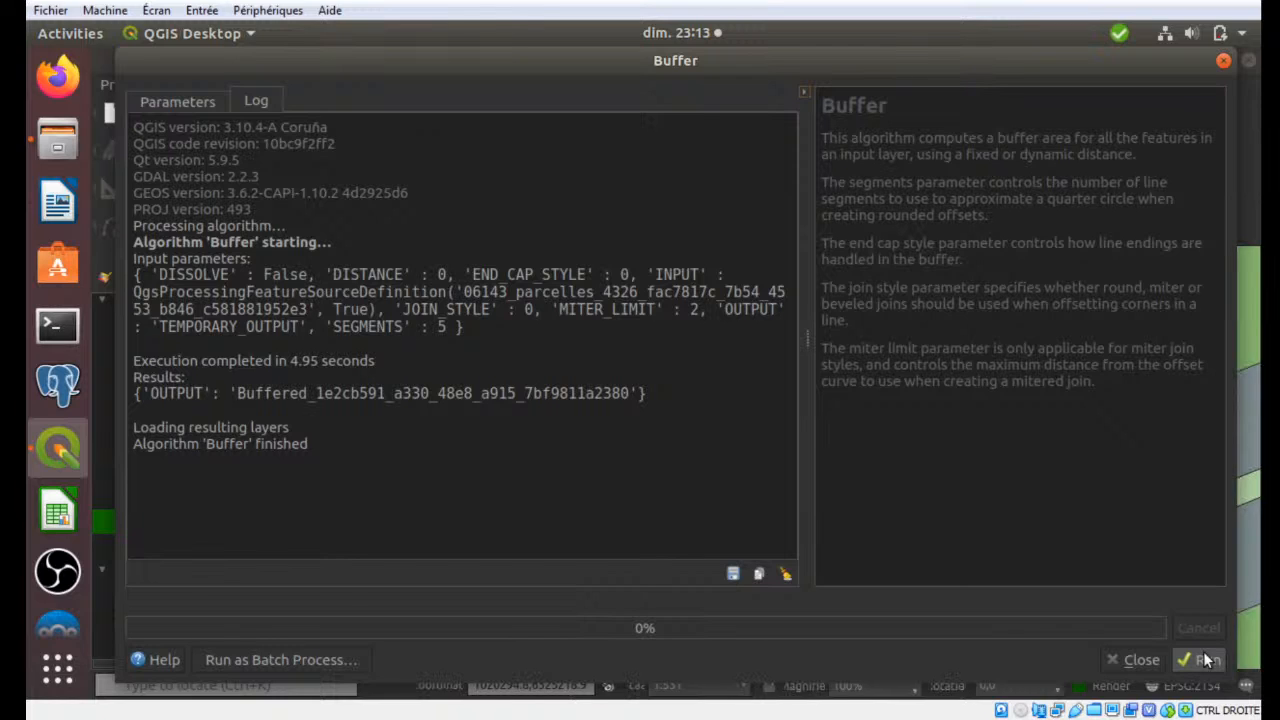
click(1130, 662)
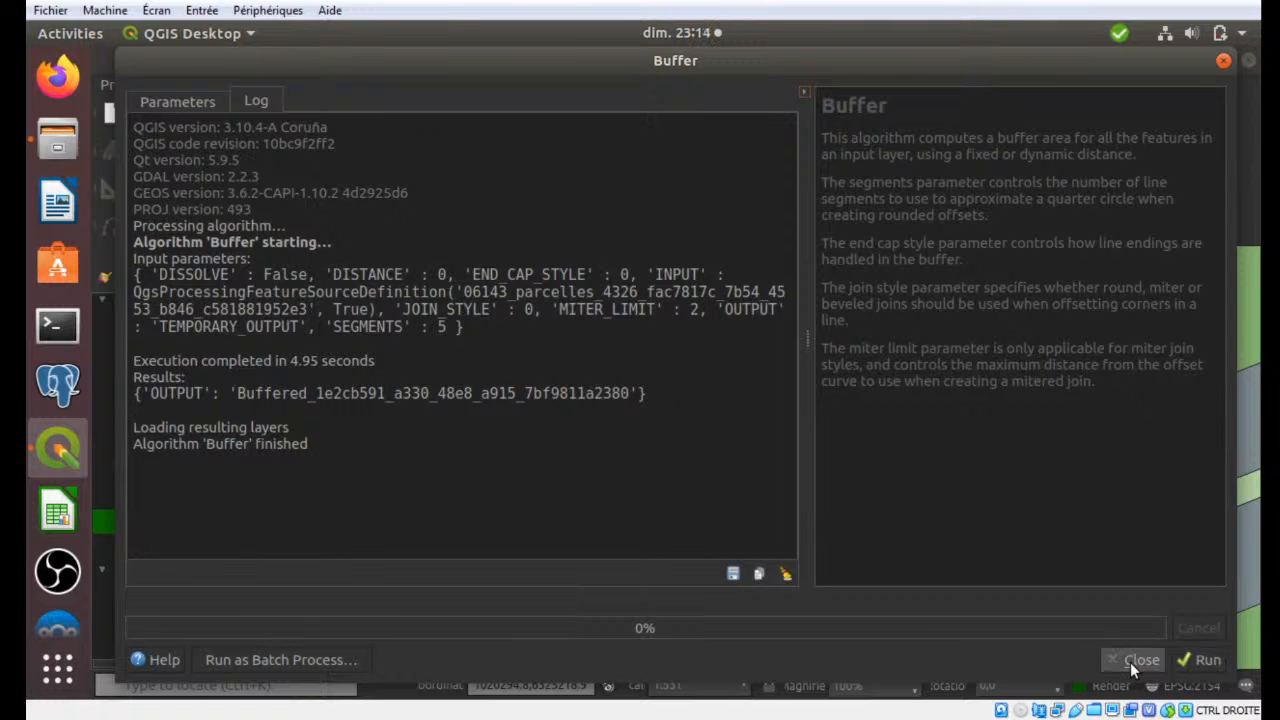
Step: Hide the -20-metre buffer layer and toggle the 0-metre buffer's visibility to compare it with the selected parcels
click(1130, 662)
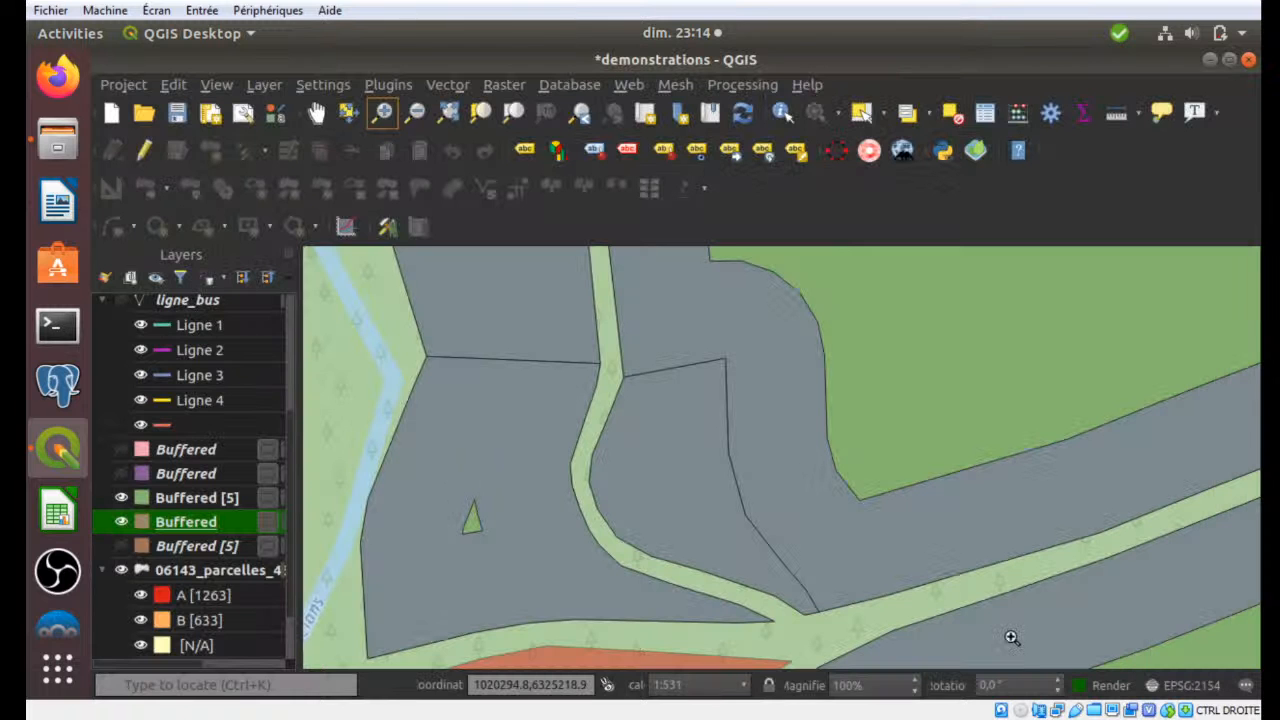
click(121, 521)
click(121, 498)
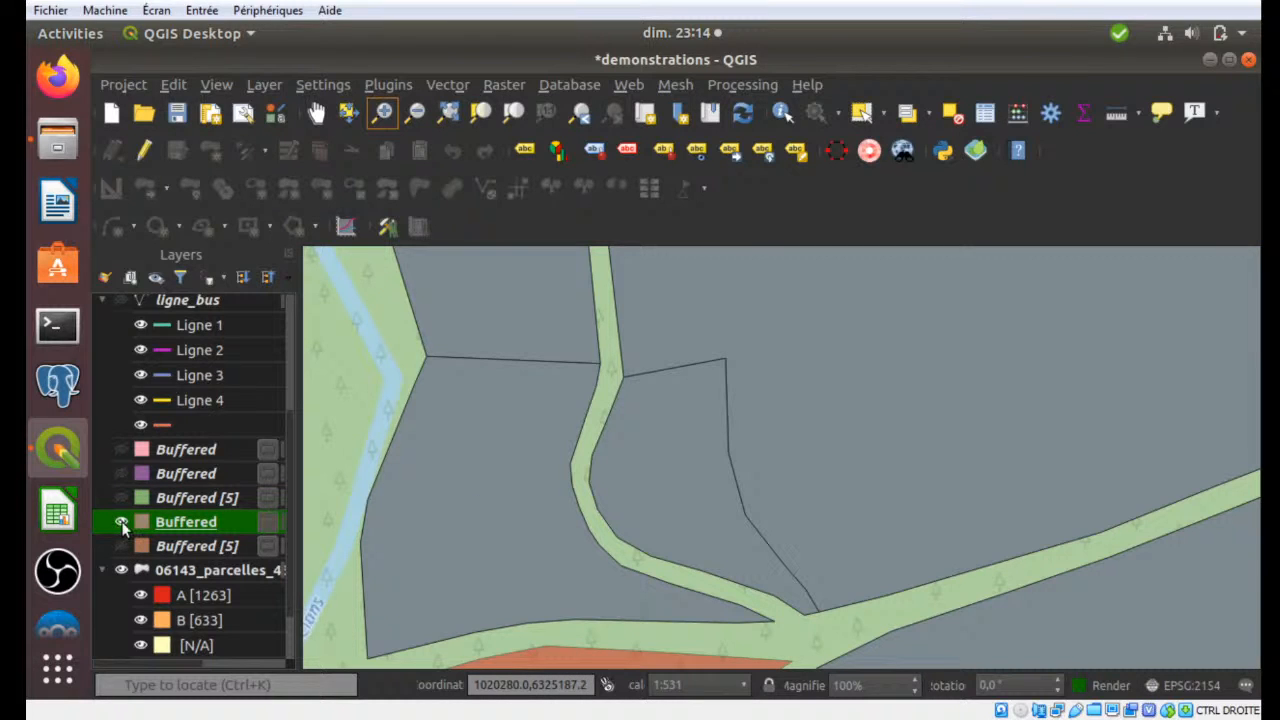
click(122, 527)
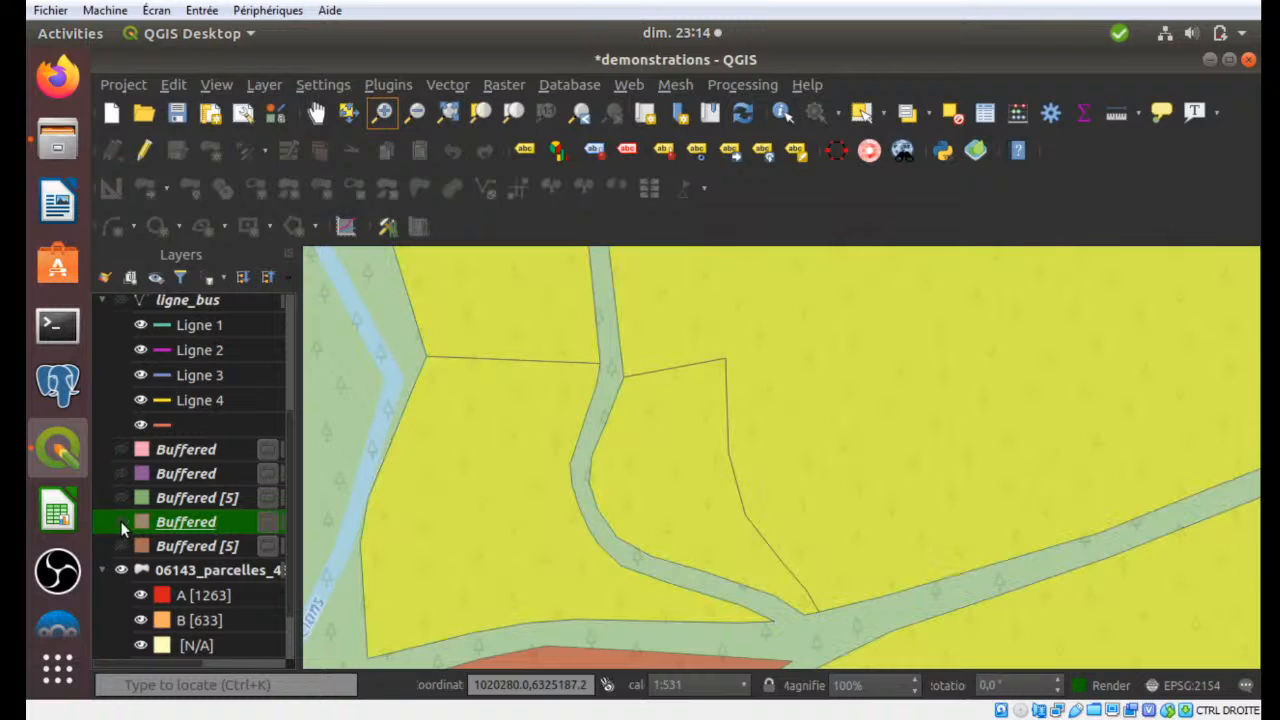
click(121, 525)
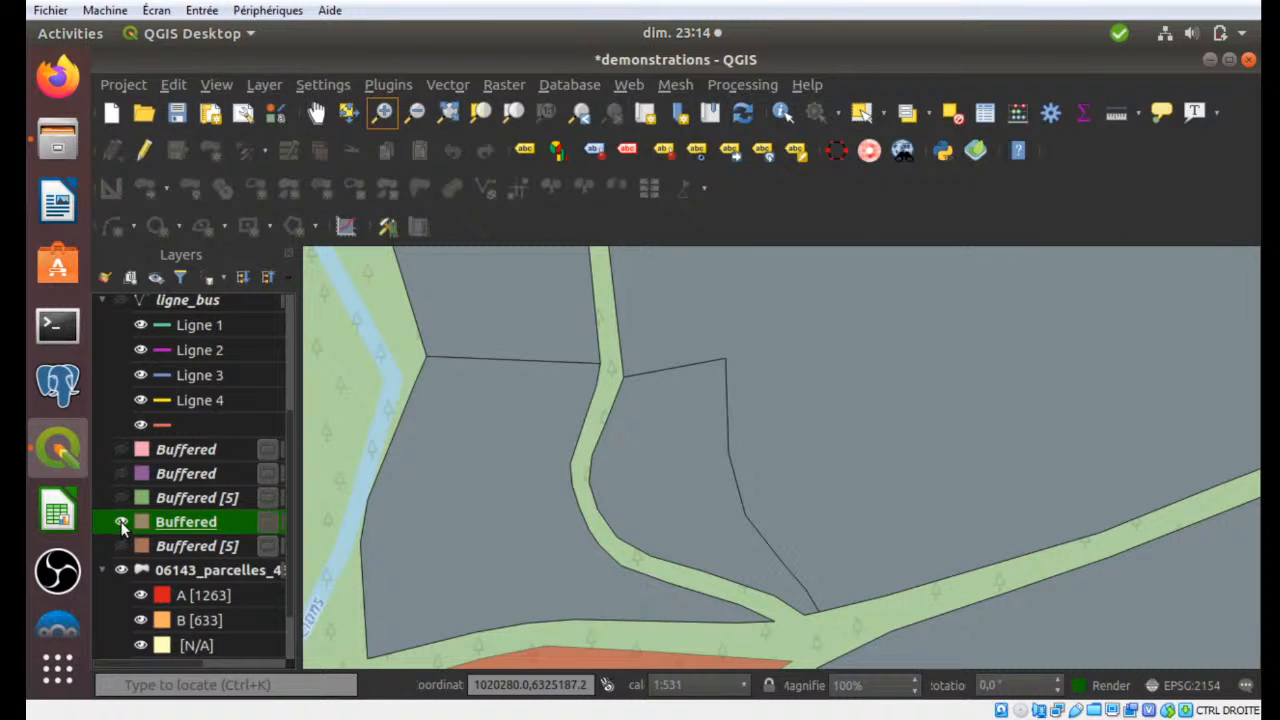
click(121, 524)
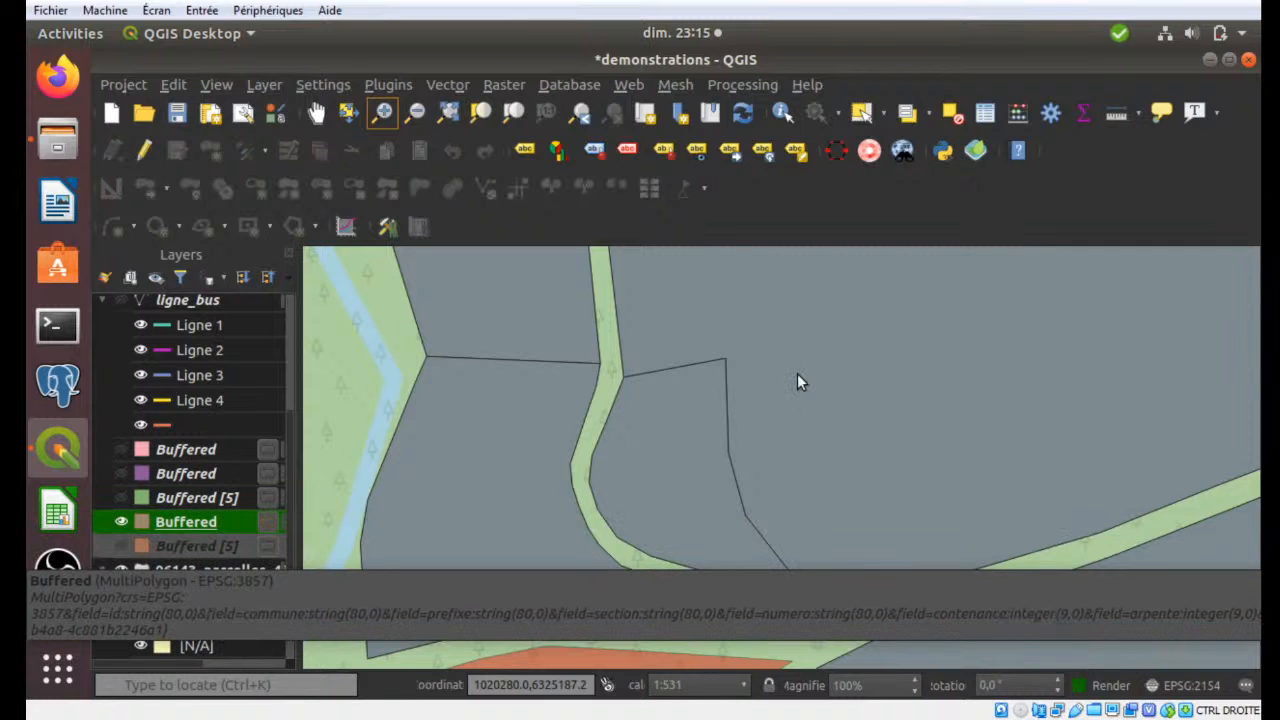
click(798, 375)
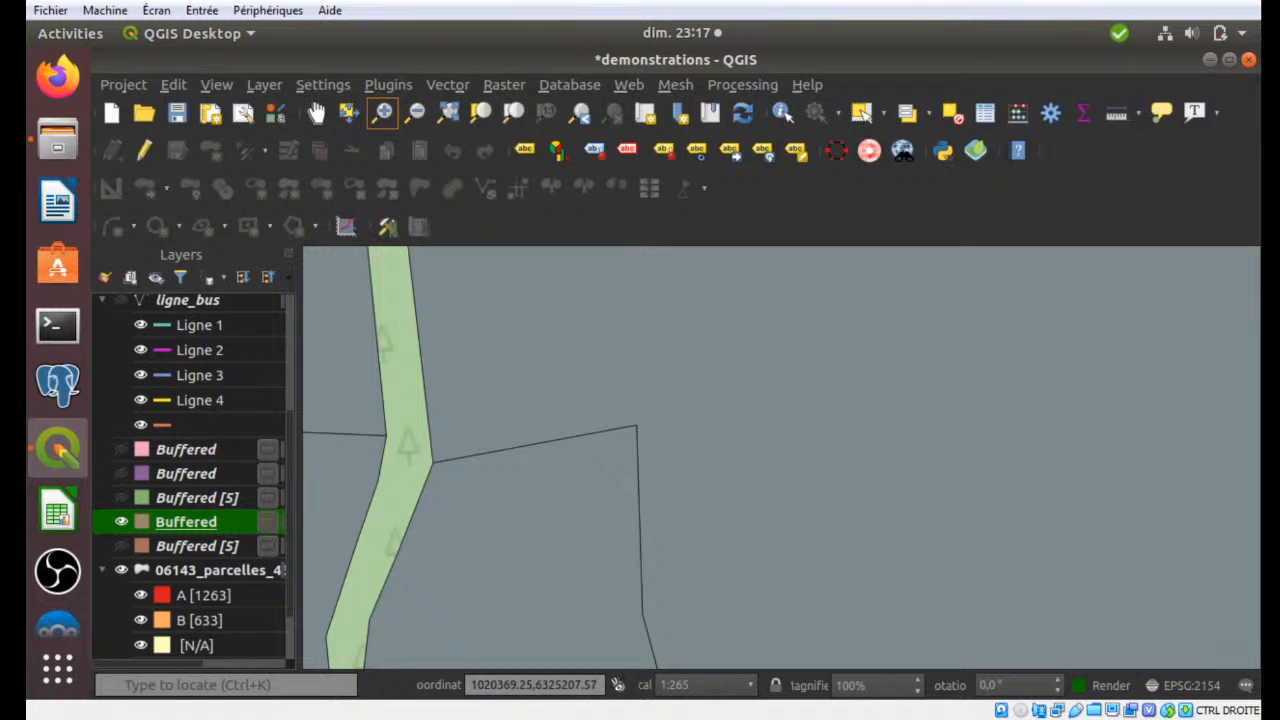
click(449, 84)
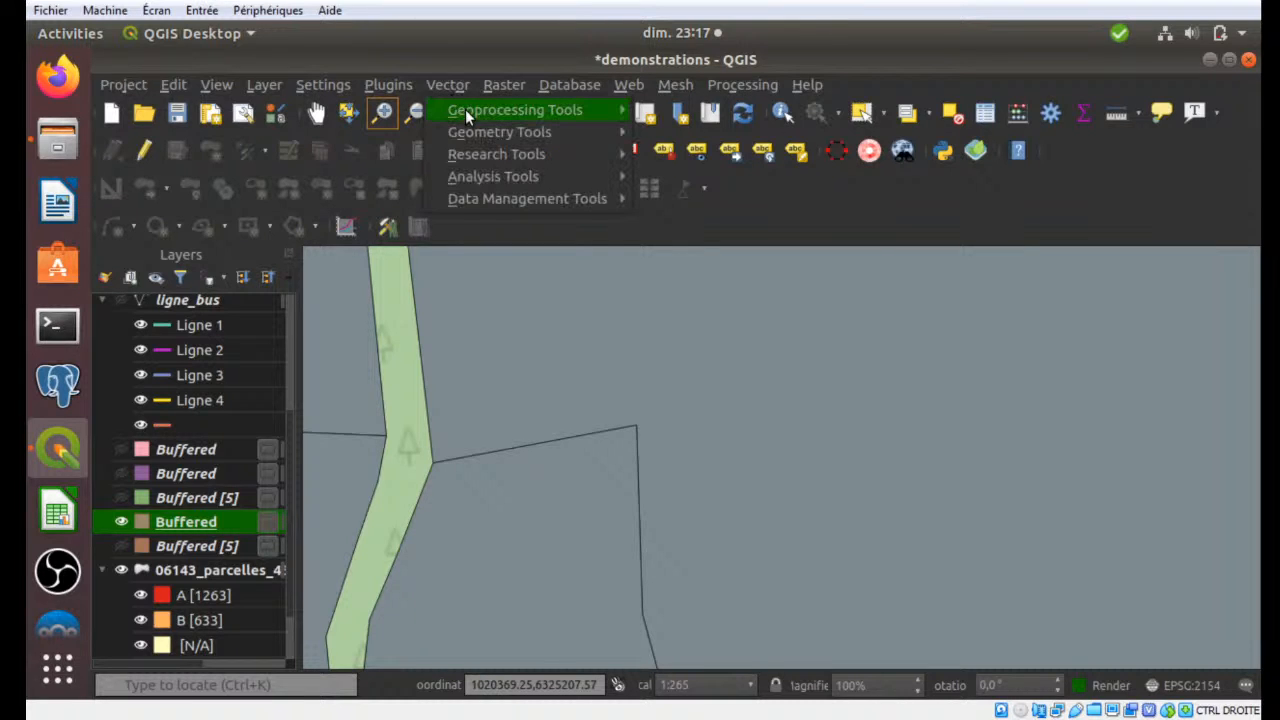
mouse_move(526, 110)
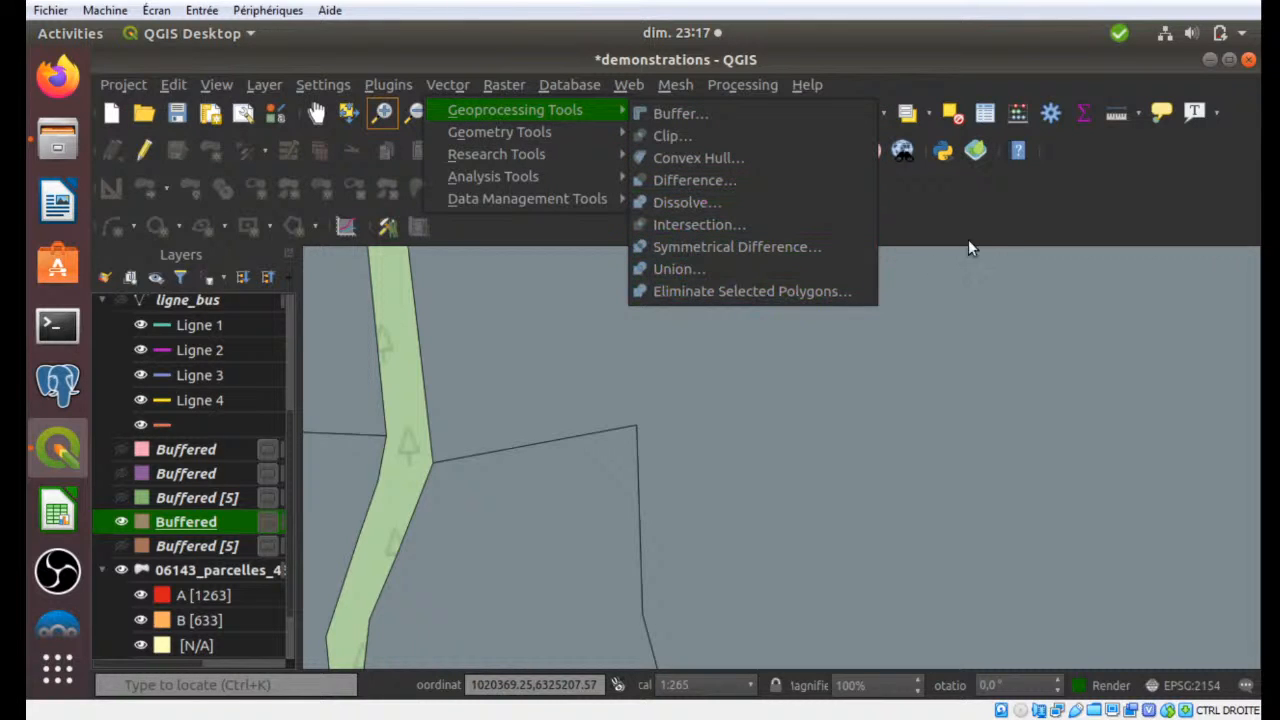
click(1016, 213)
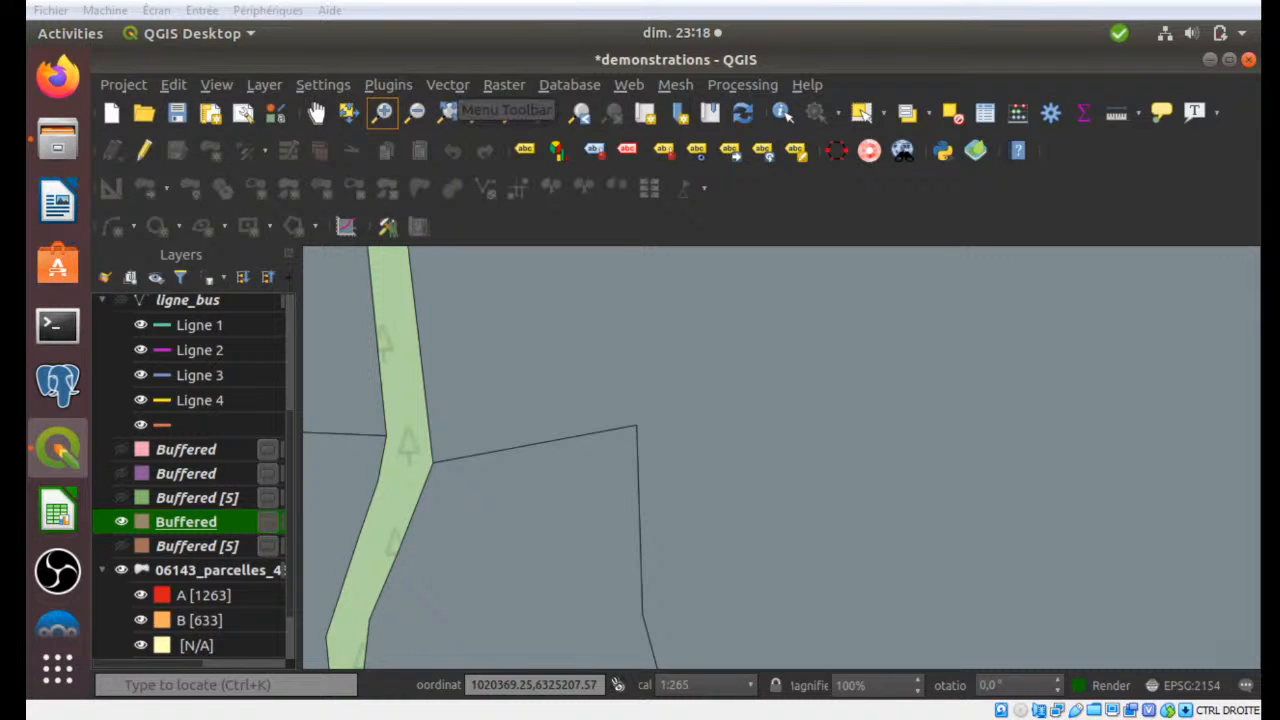
click(520, 84)
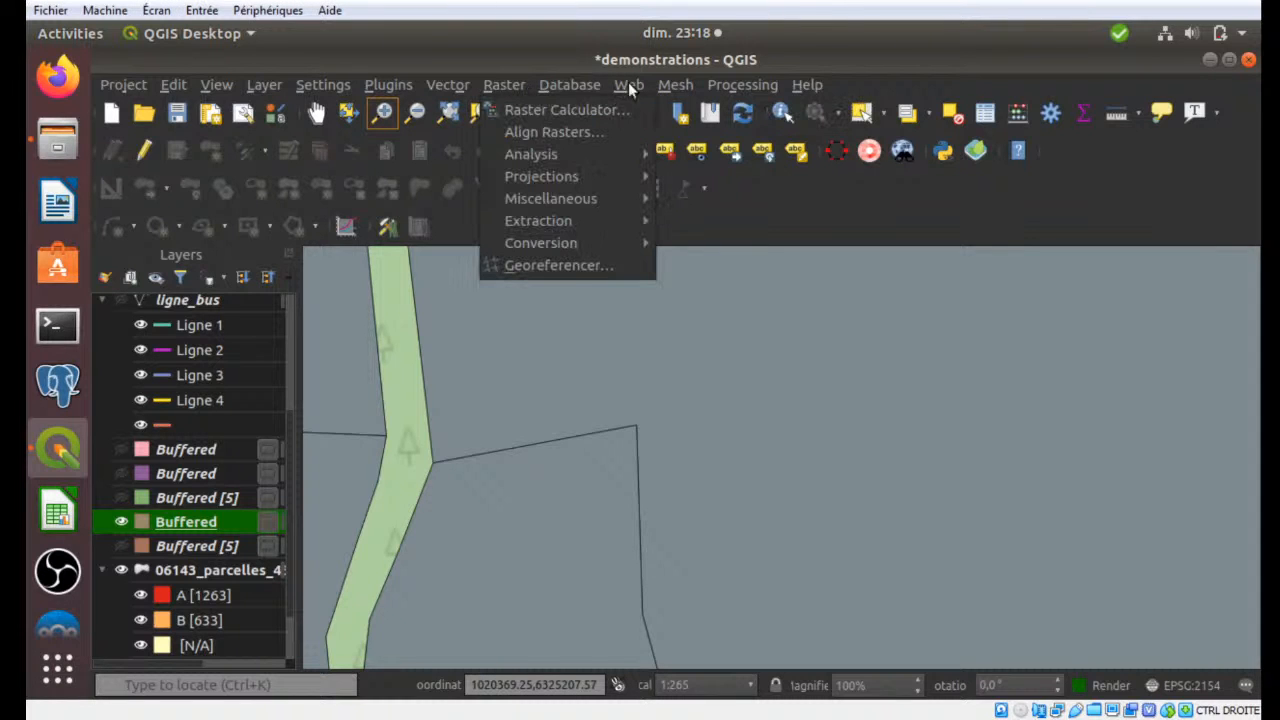
click(717, 84)
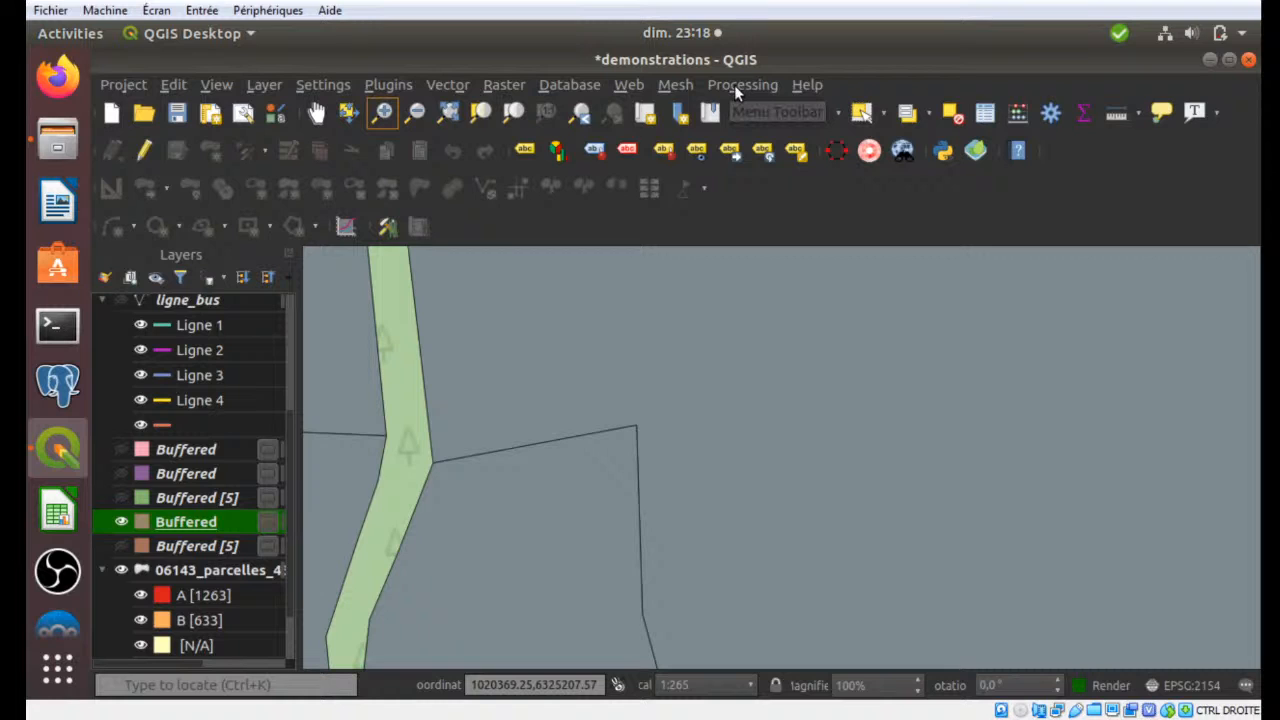
Step: Open the Processing Toolbox and browse the algorithms matching "inter"
click(734, 85)
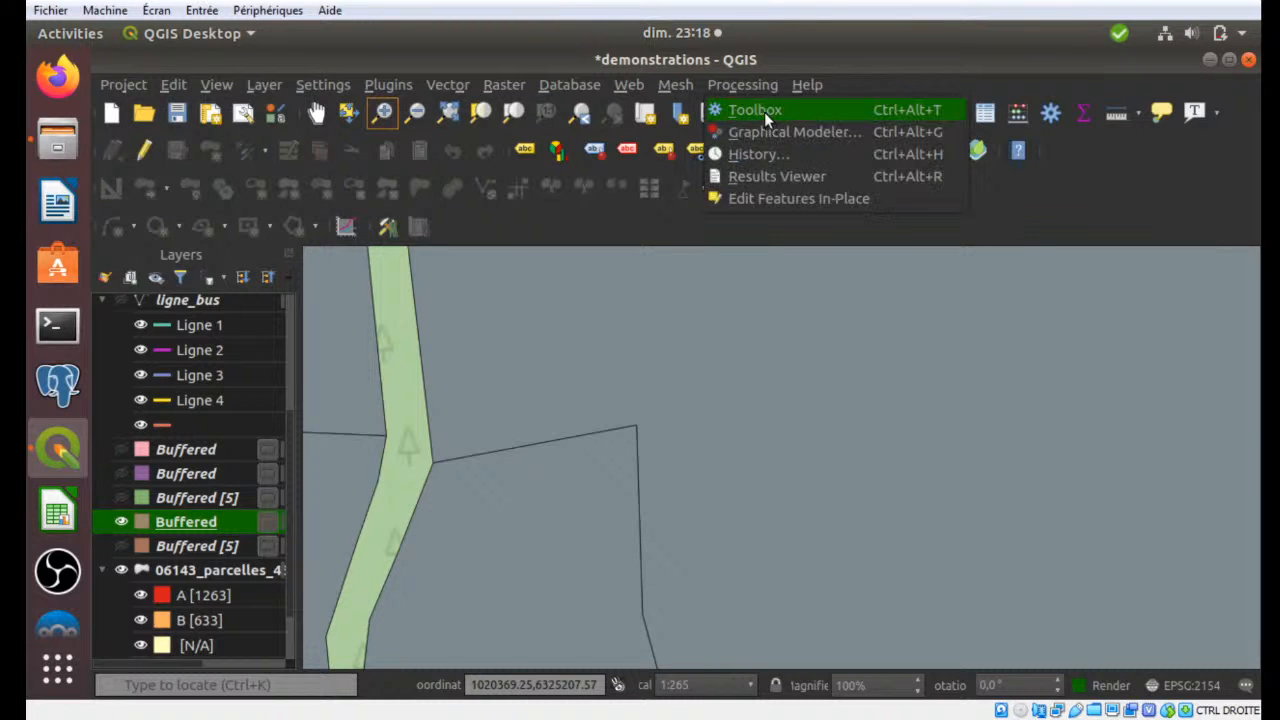
click(765, 112)
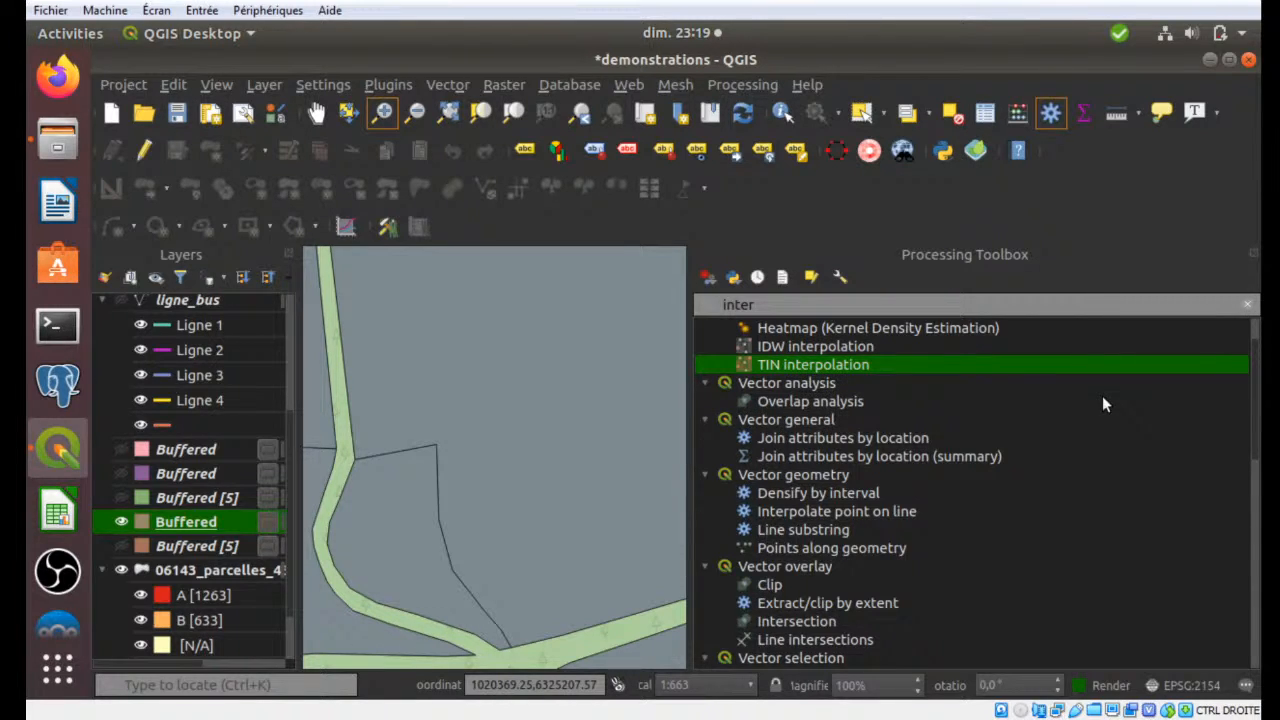
scroll(1102, 400, up, 1)
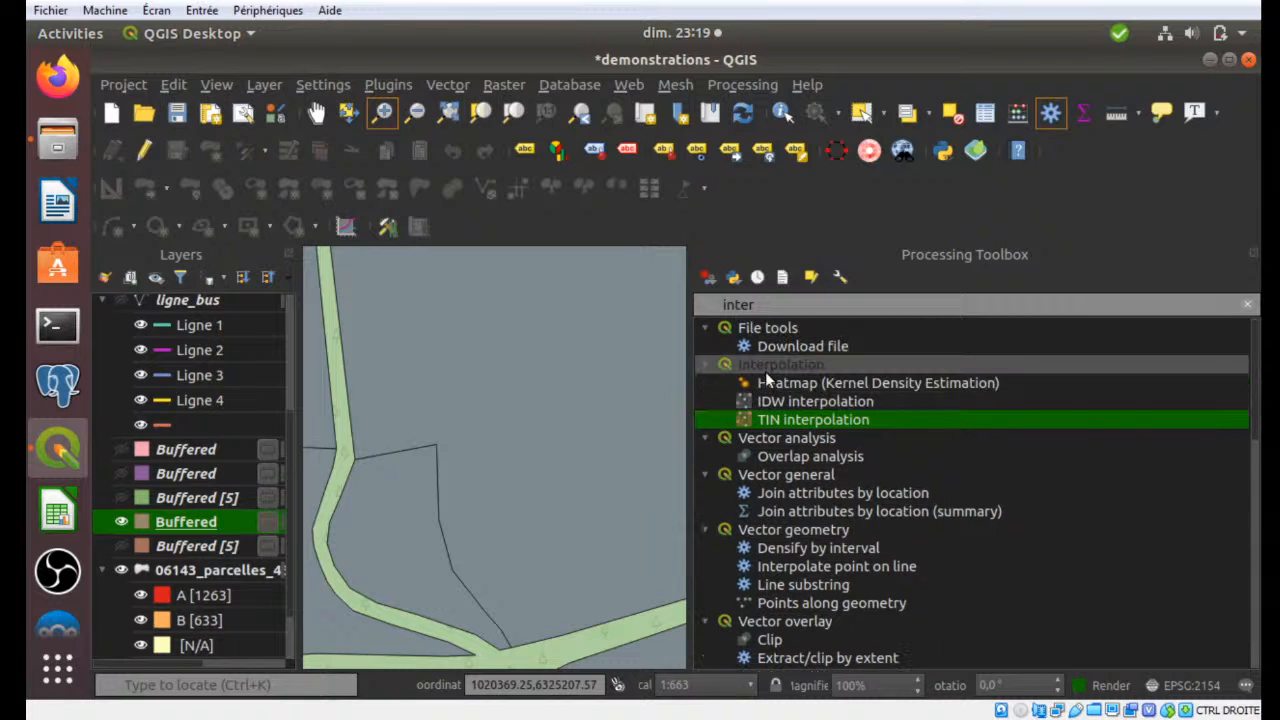